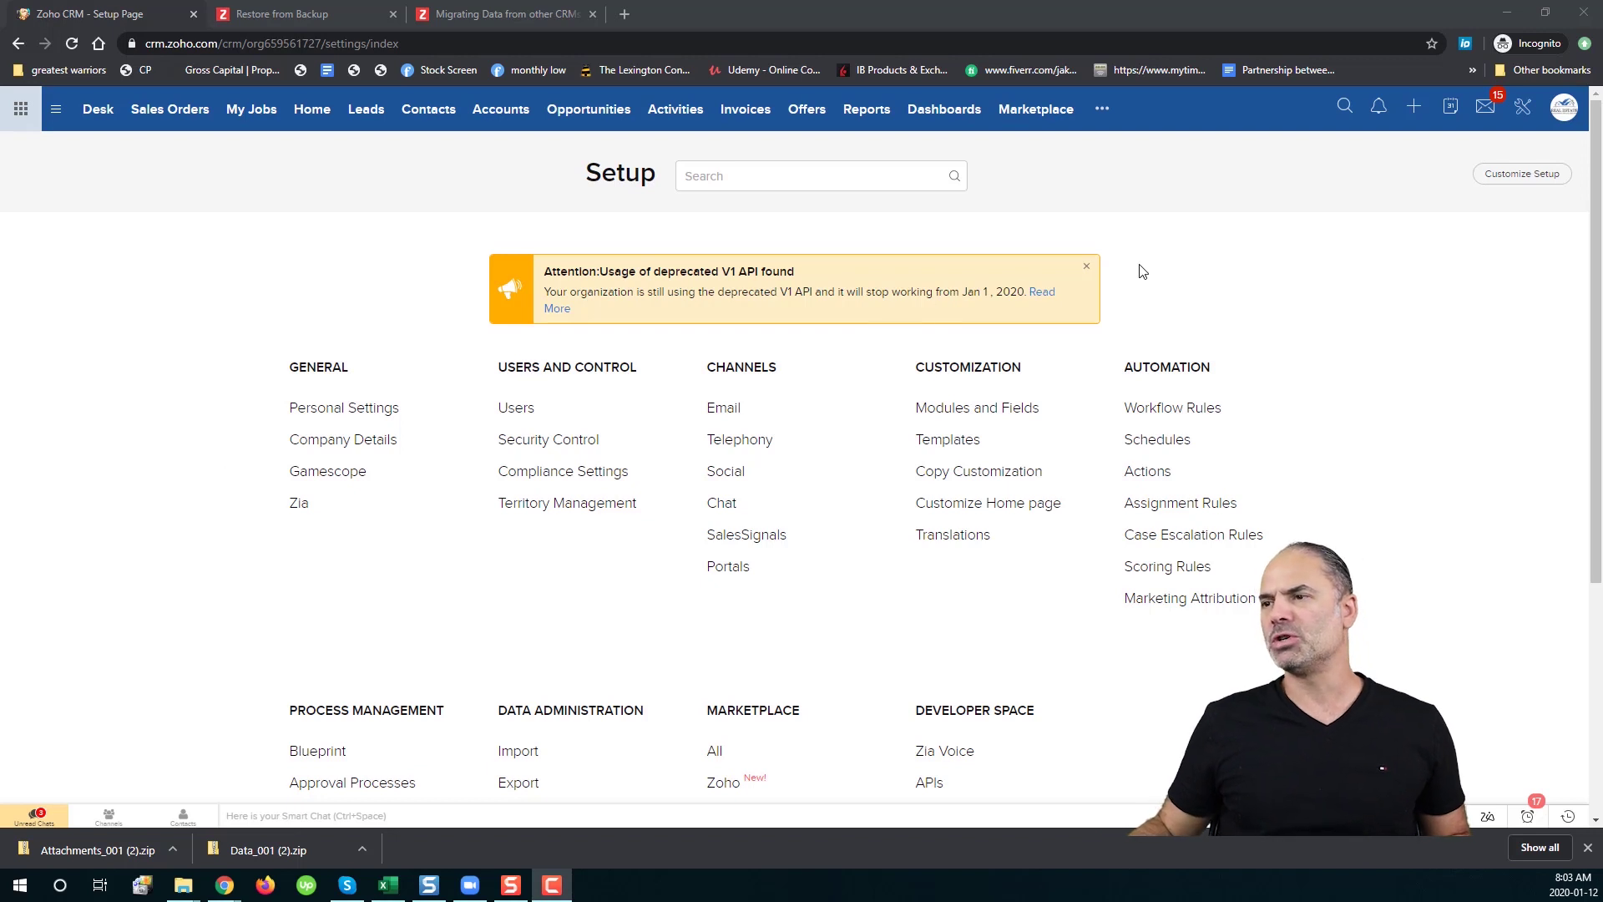
From Setup's Data Administration Import, choose Other CRM to reach the migration Upload step.
click(1523, 117)
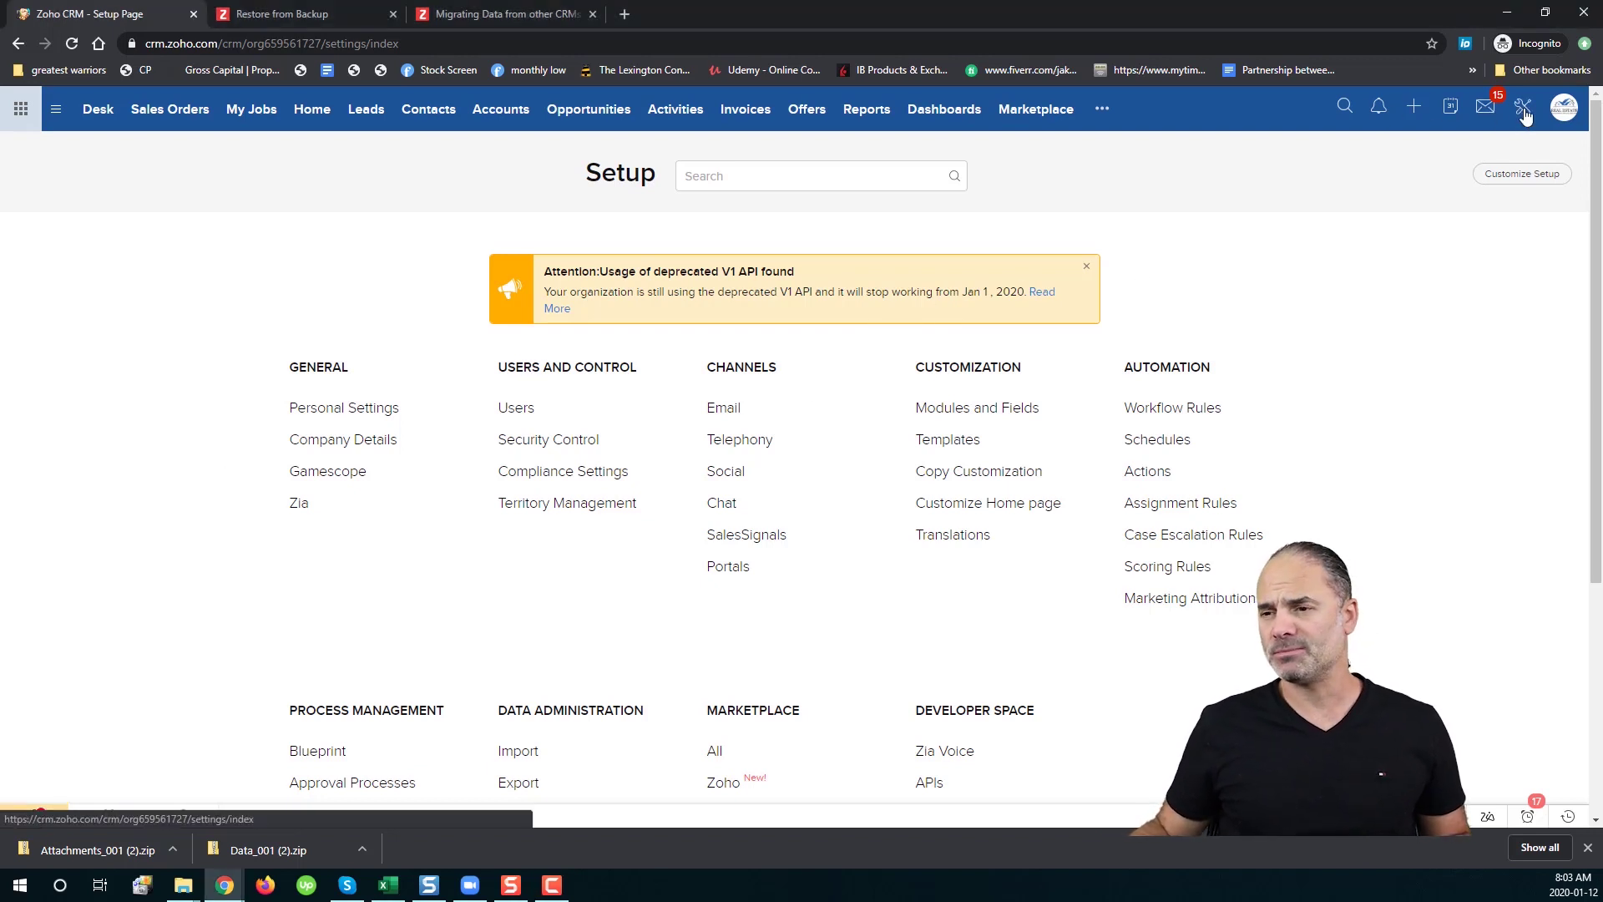
scroll(582, 555, down, 3)
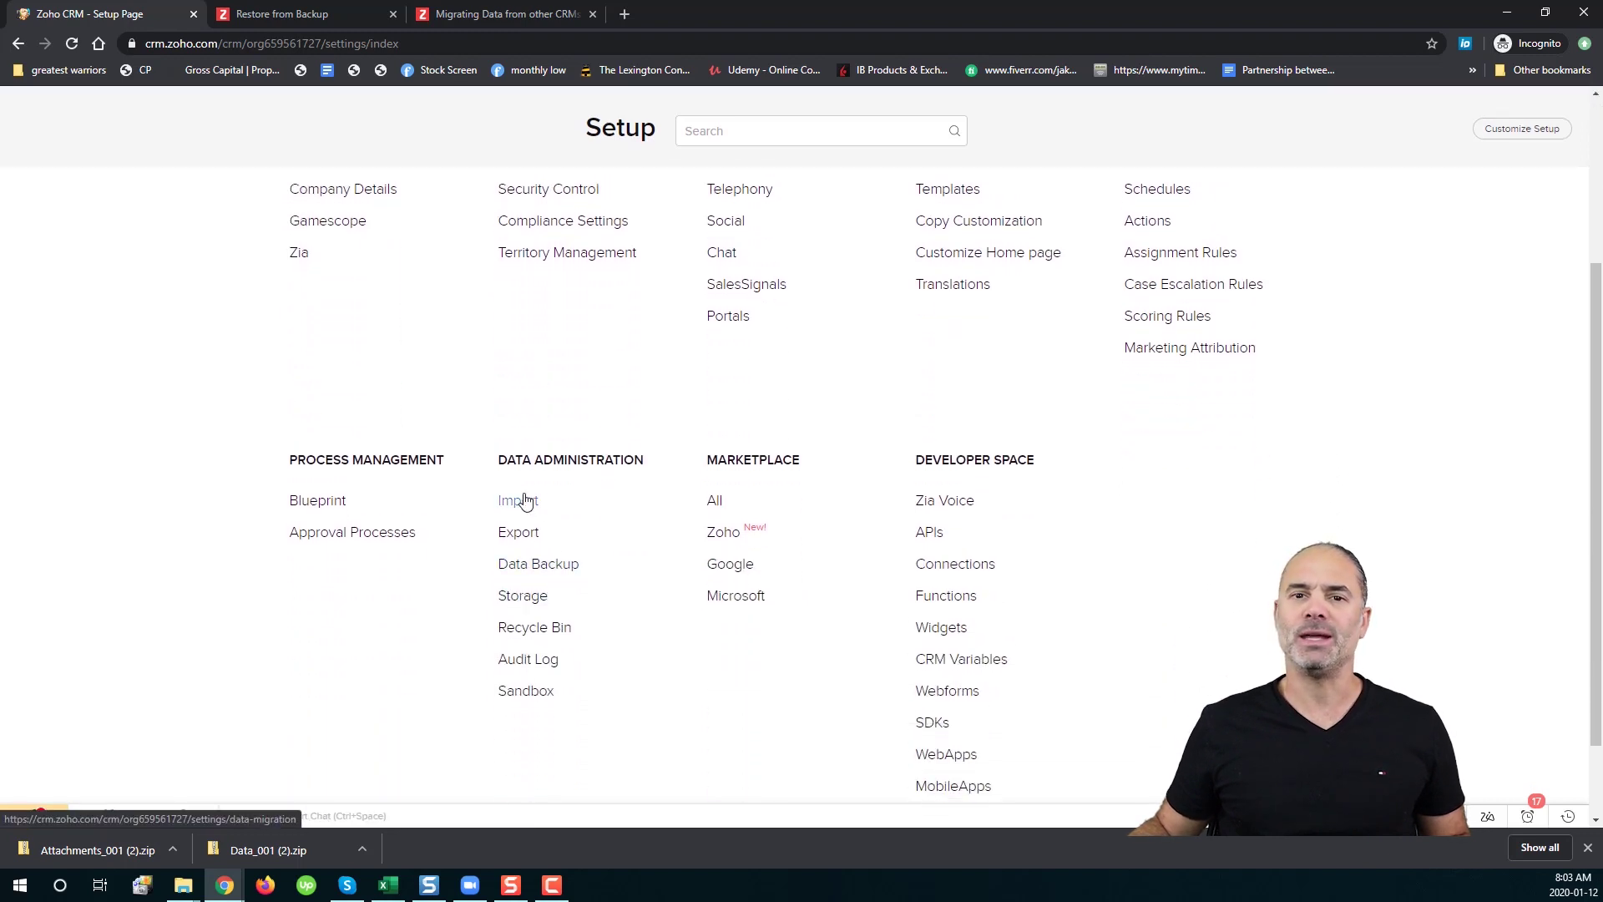
click(526, 500)
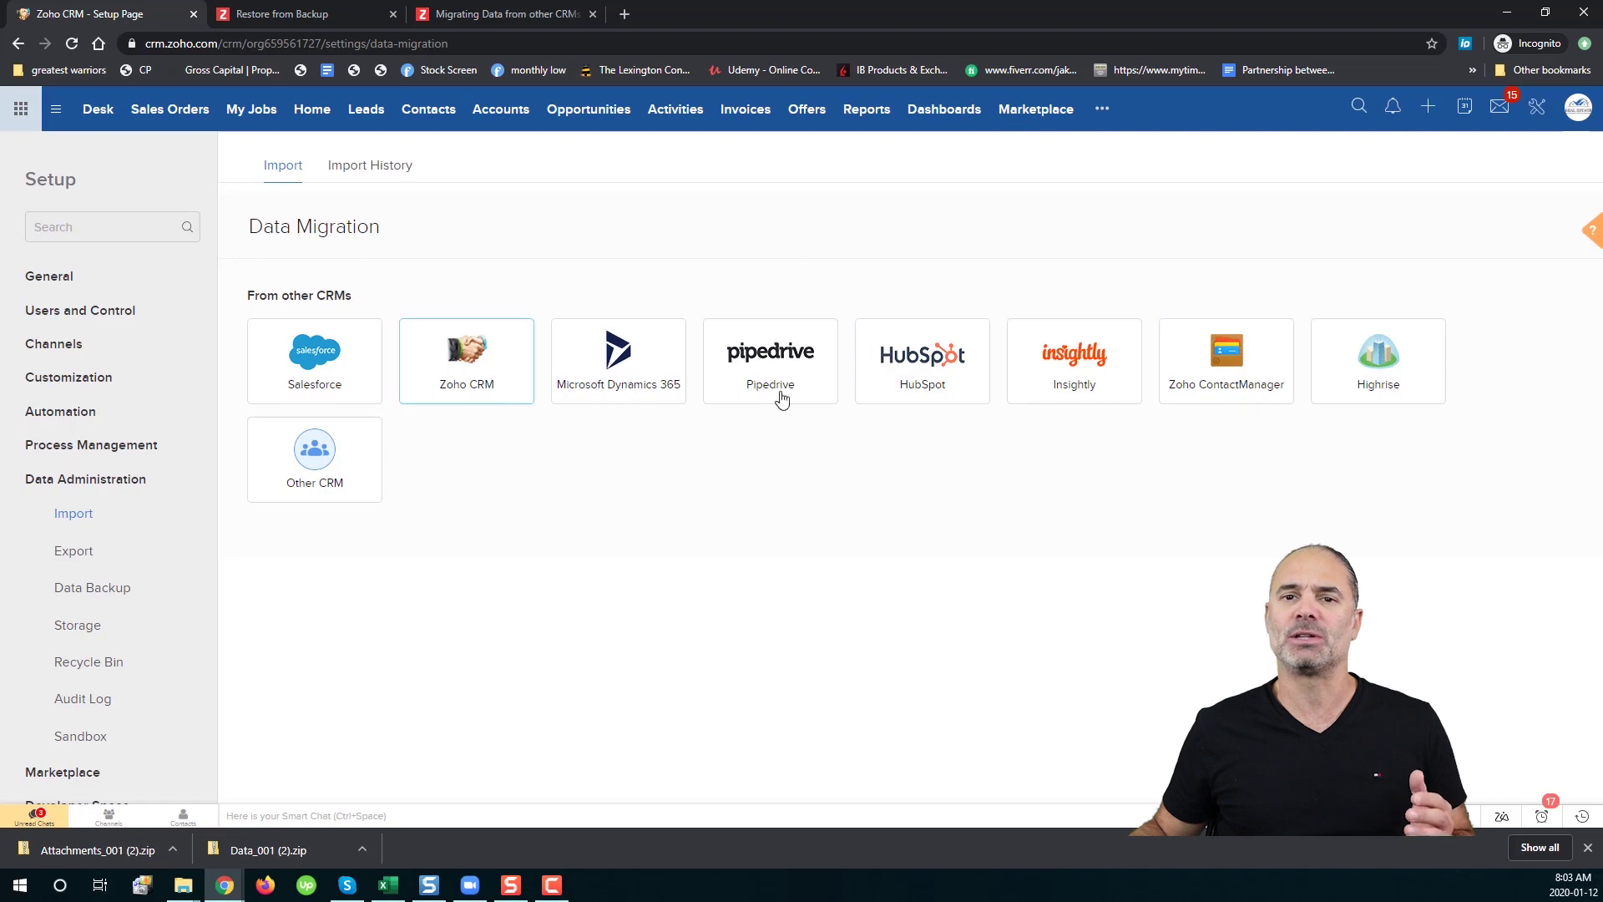
click(310, 456)
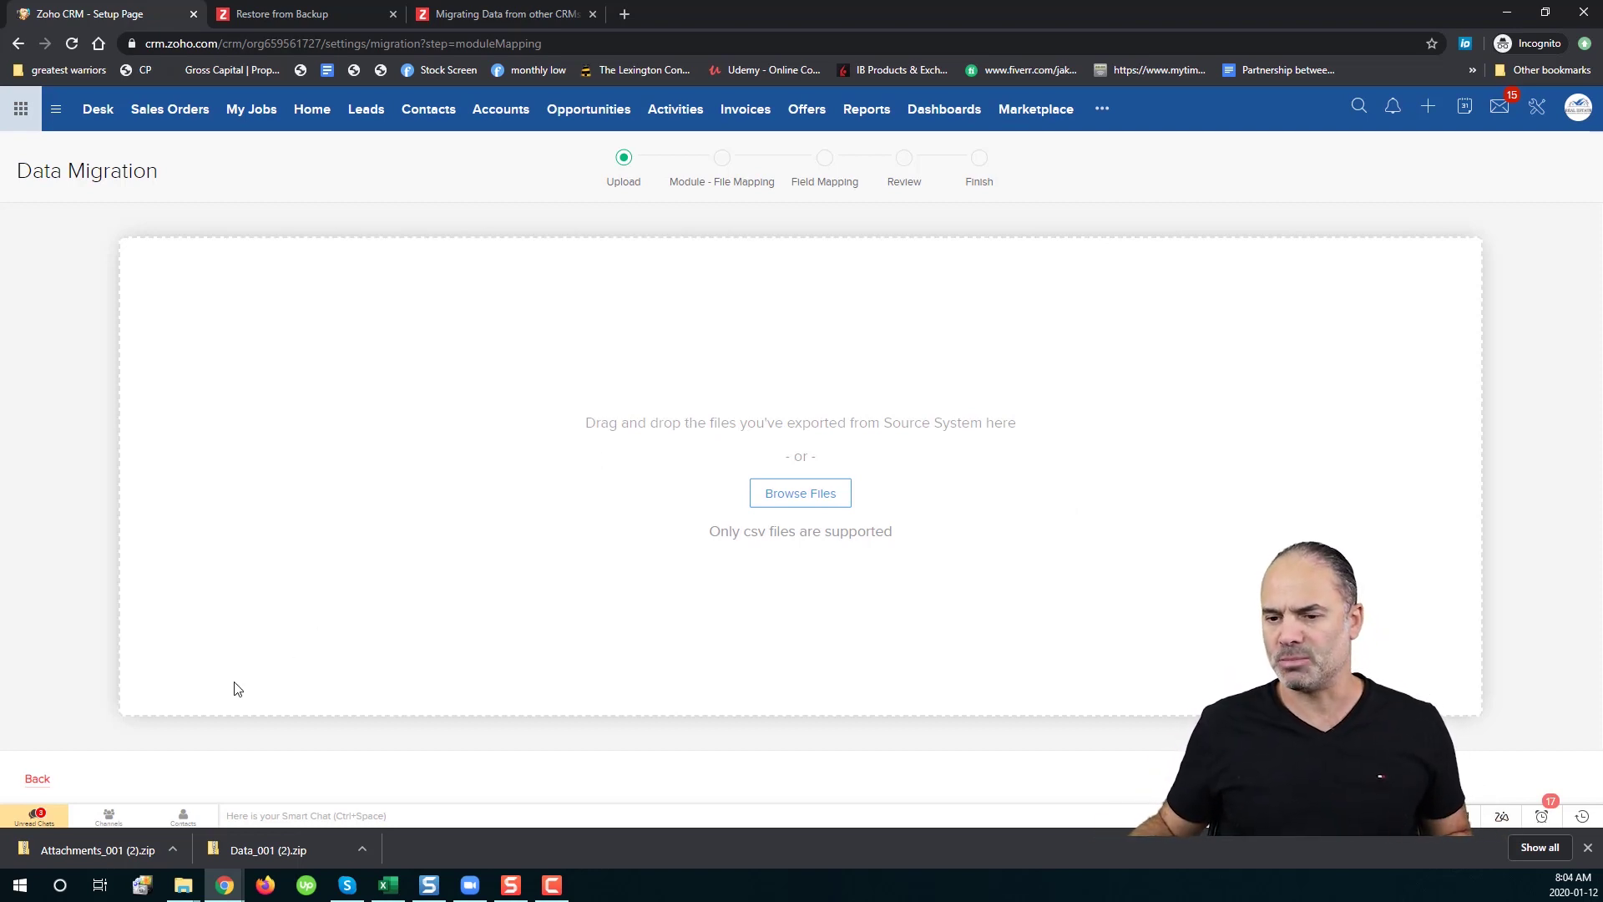
Upload Attachments_001.zip from the recovery files folder into the Data Migration Upload step.
mouse_move(185, 885)
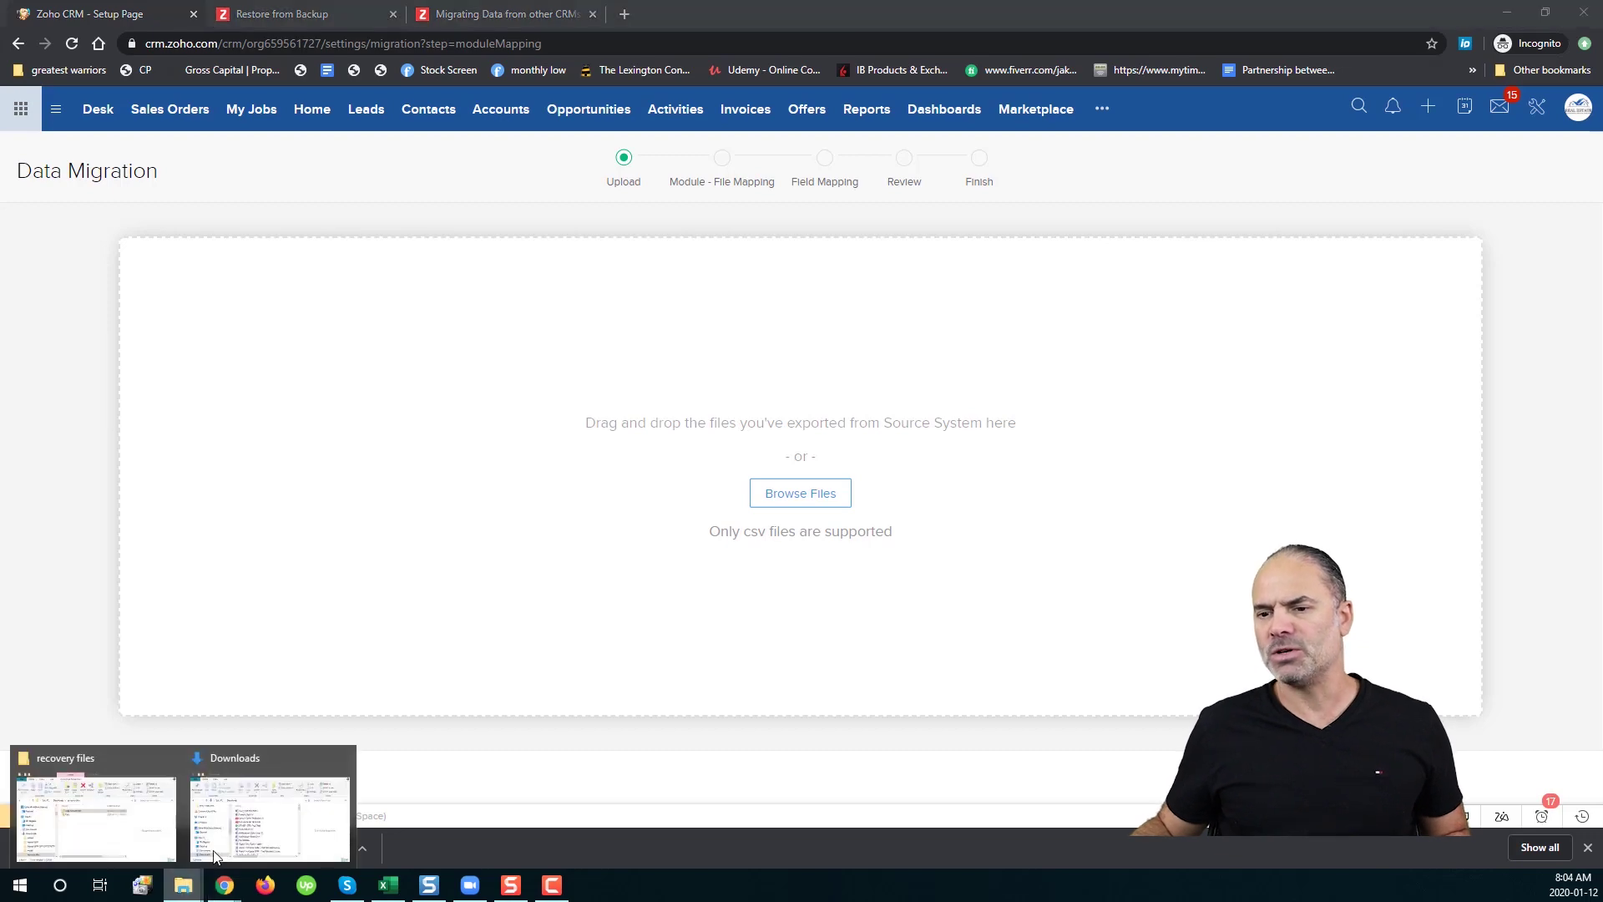
click(254, 822)
mouse_move(184, 885)
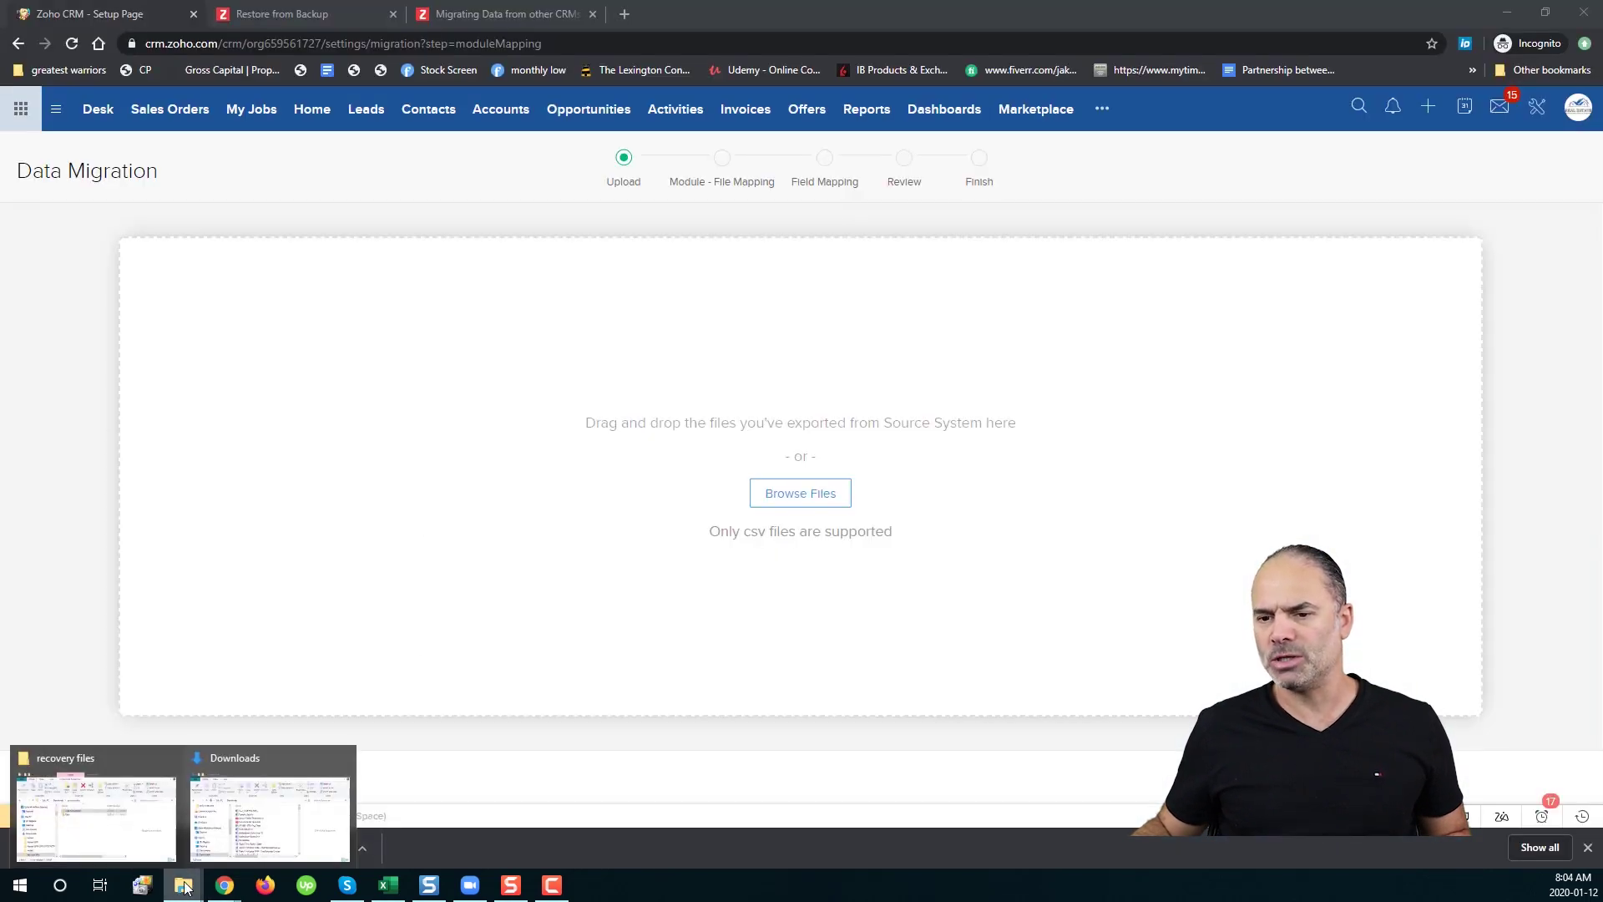
click(114, 823)
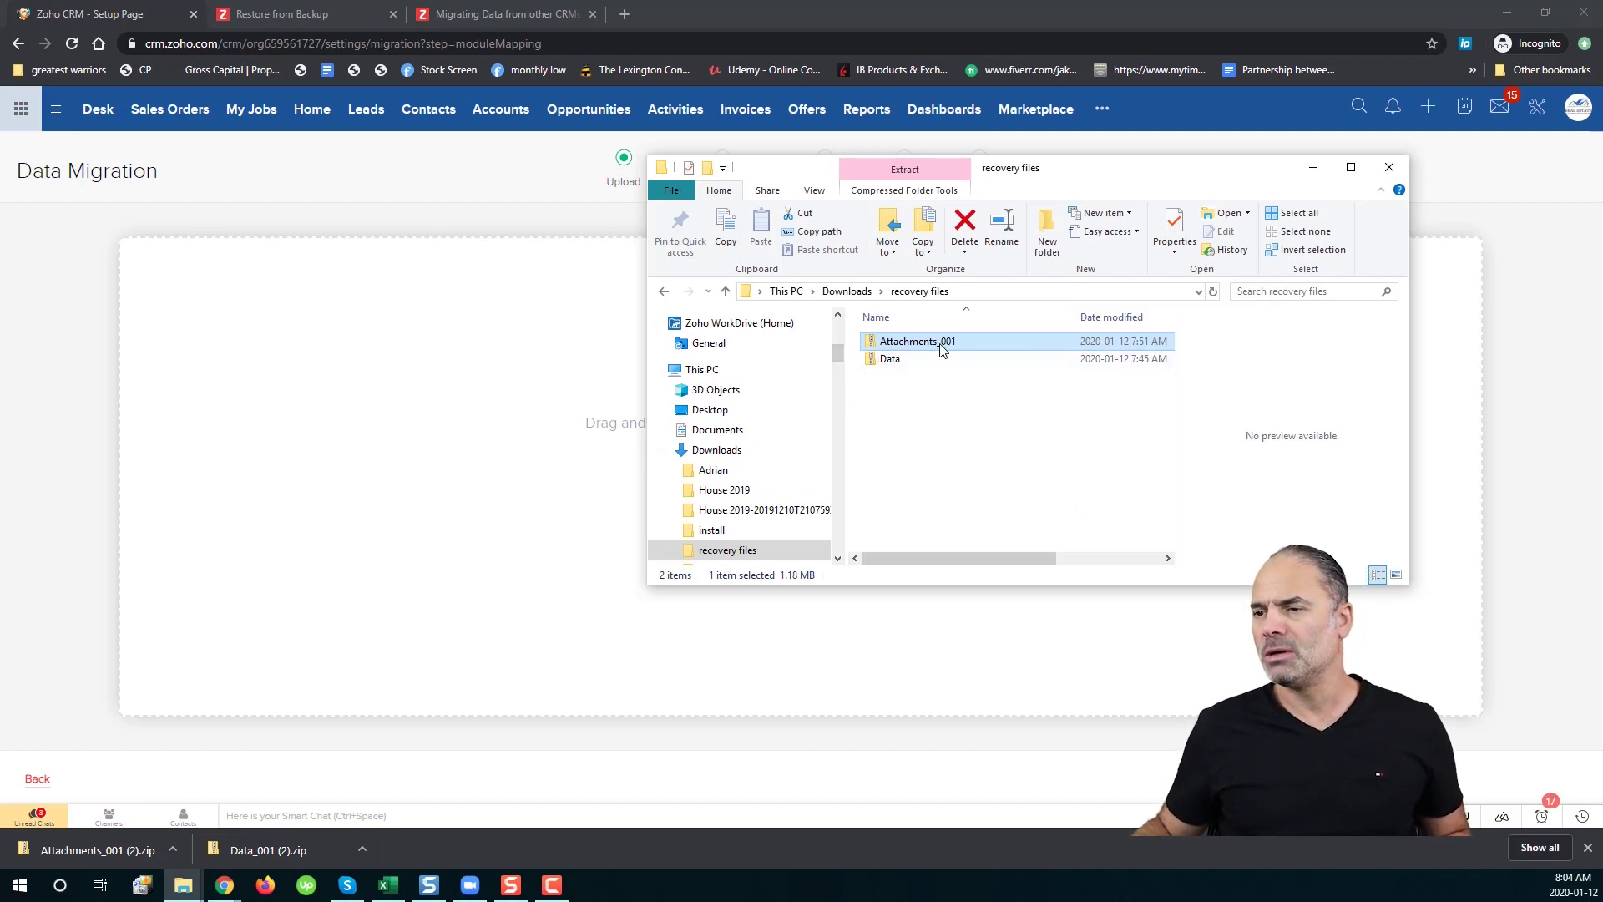
drag(923, 344, 565, 424)
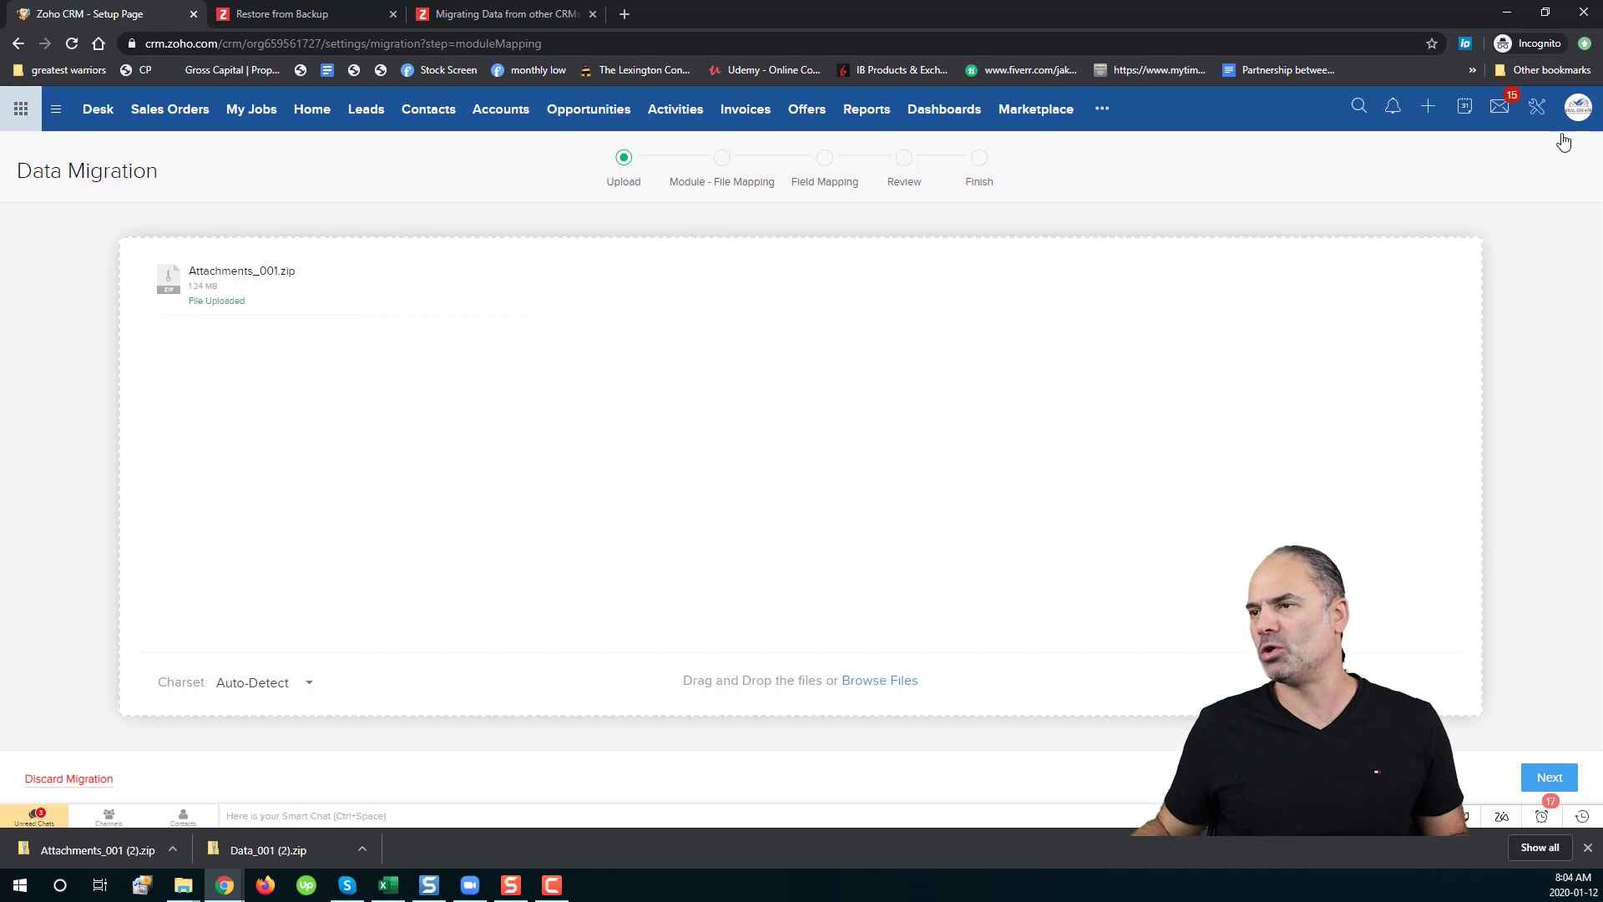
Visit the Data Backup page in Setup, then go back to the Import page.
click(1536, 108)
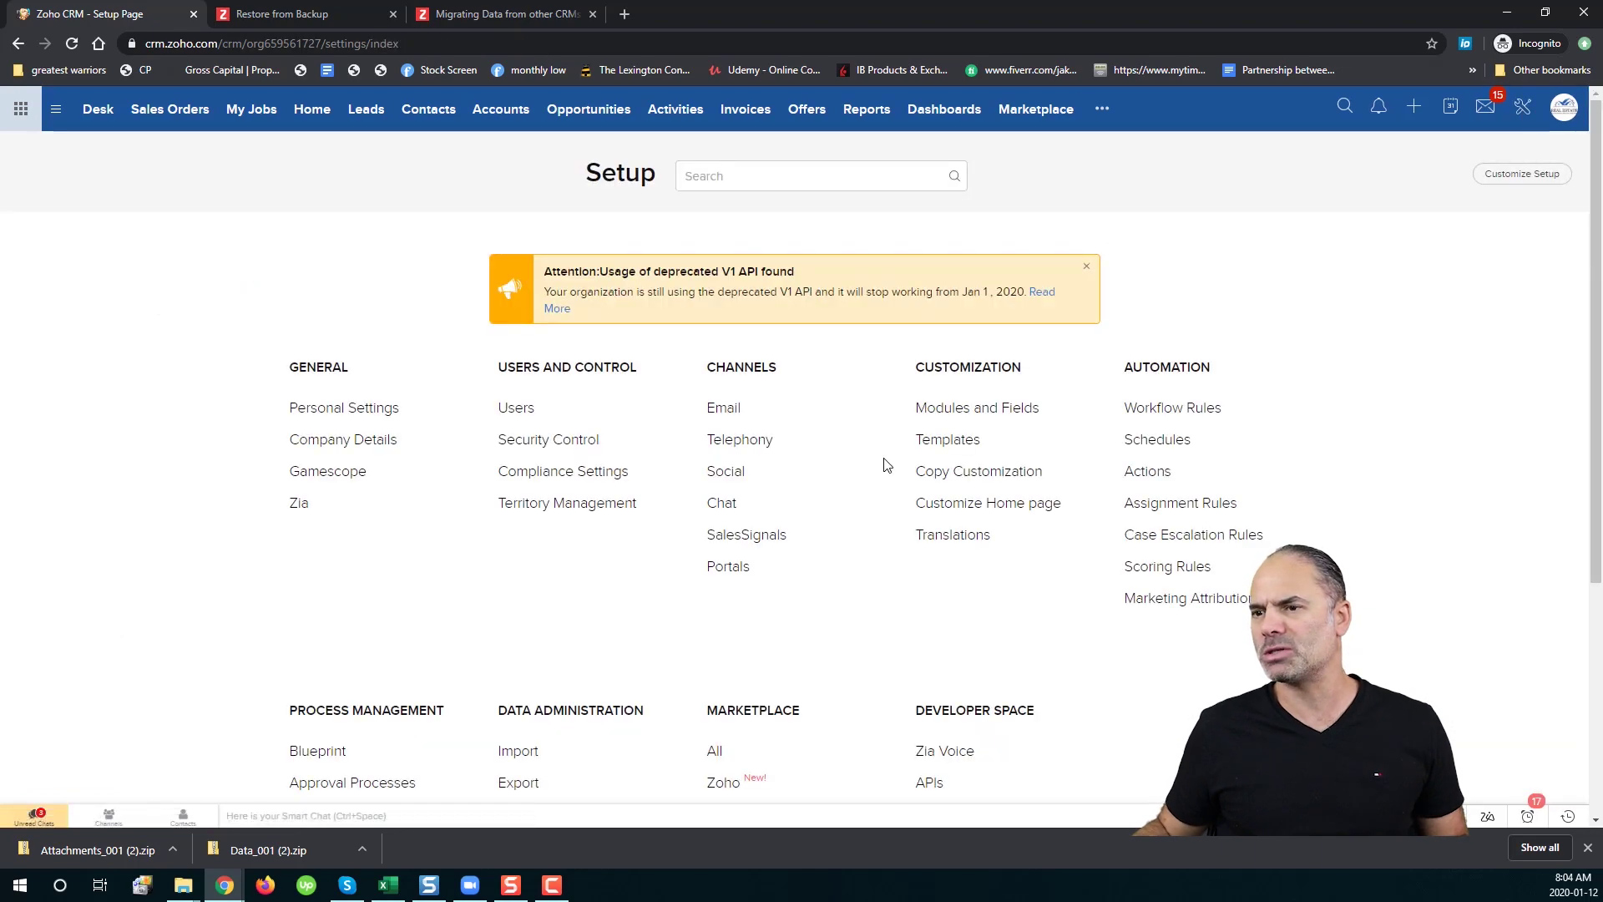
scroll(698, 619, down, 3)
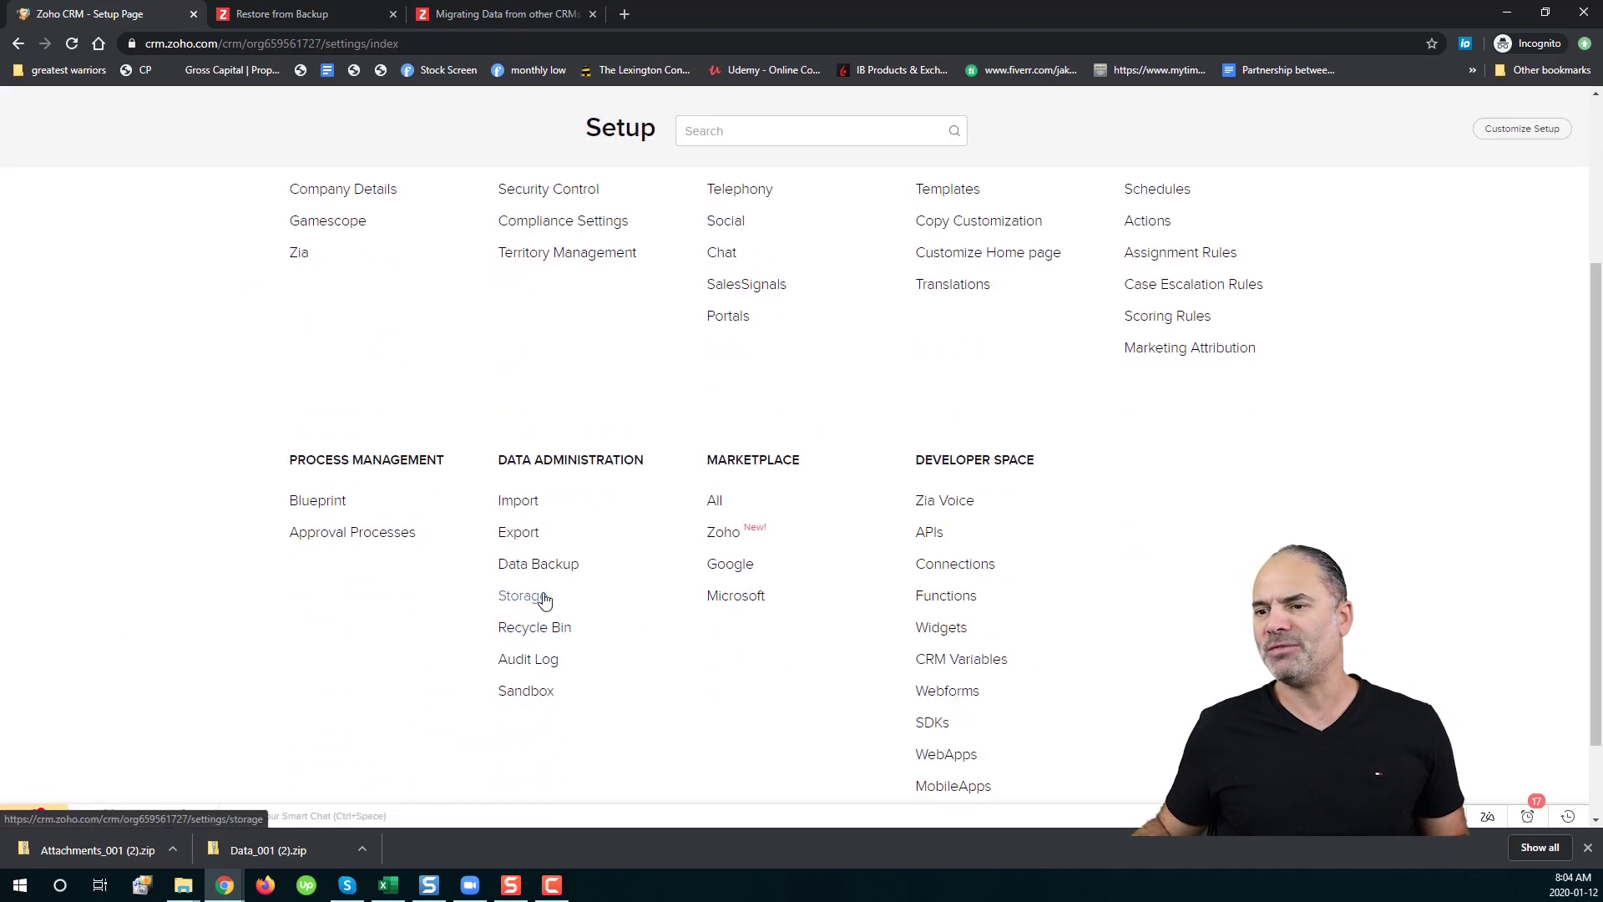
click(556, 564)
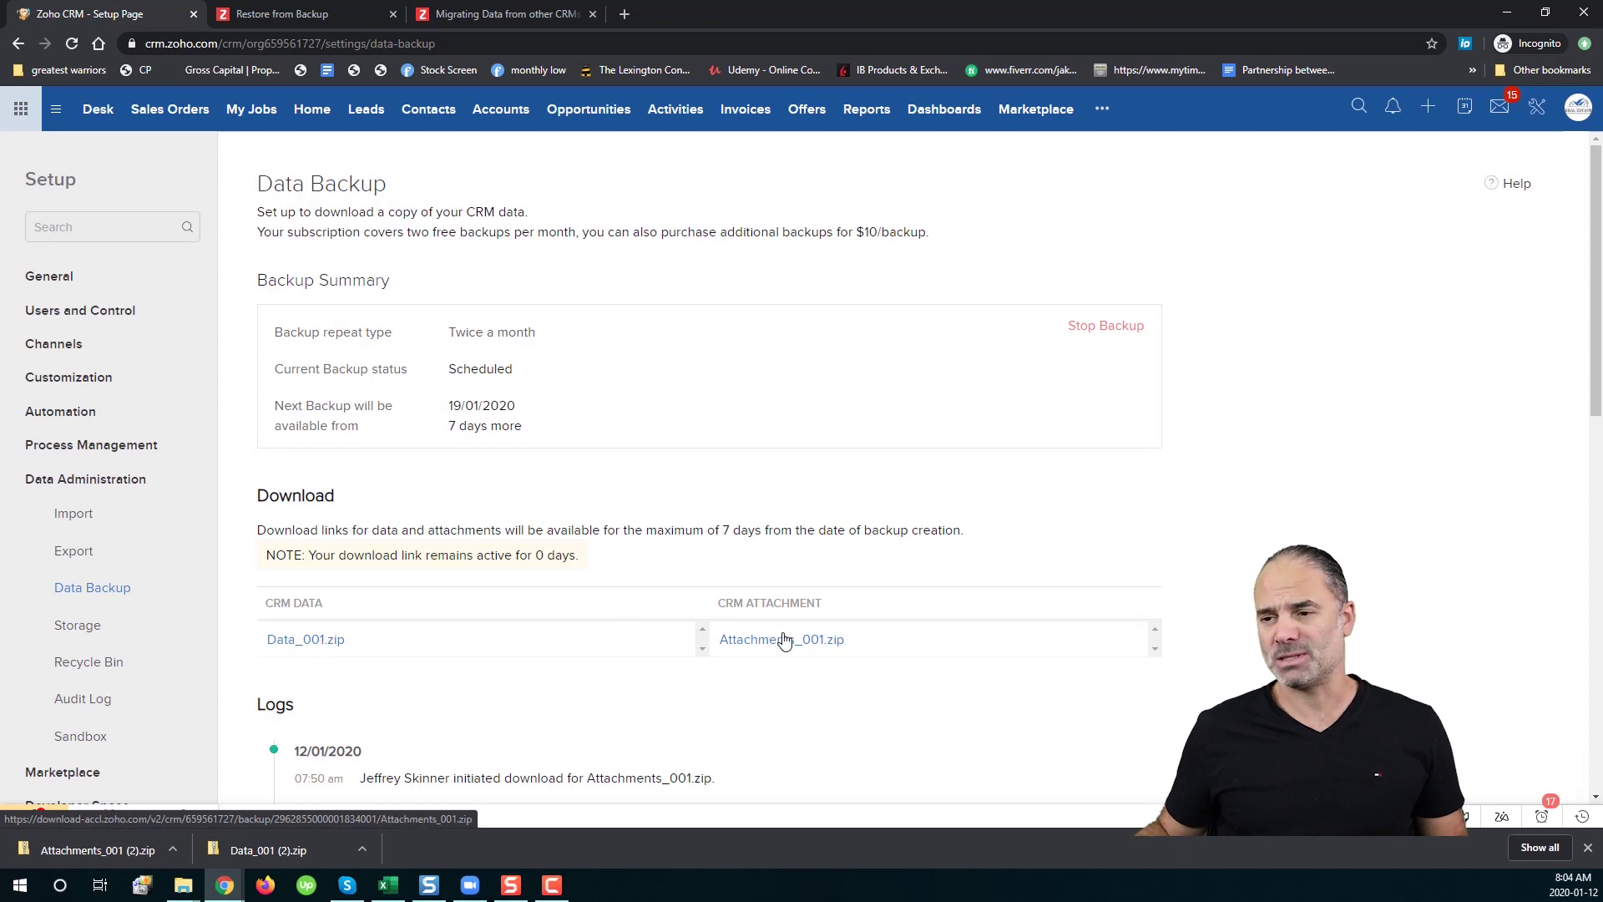
key(alt+Tab)
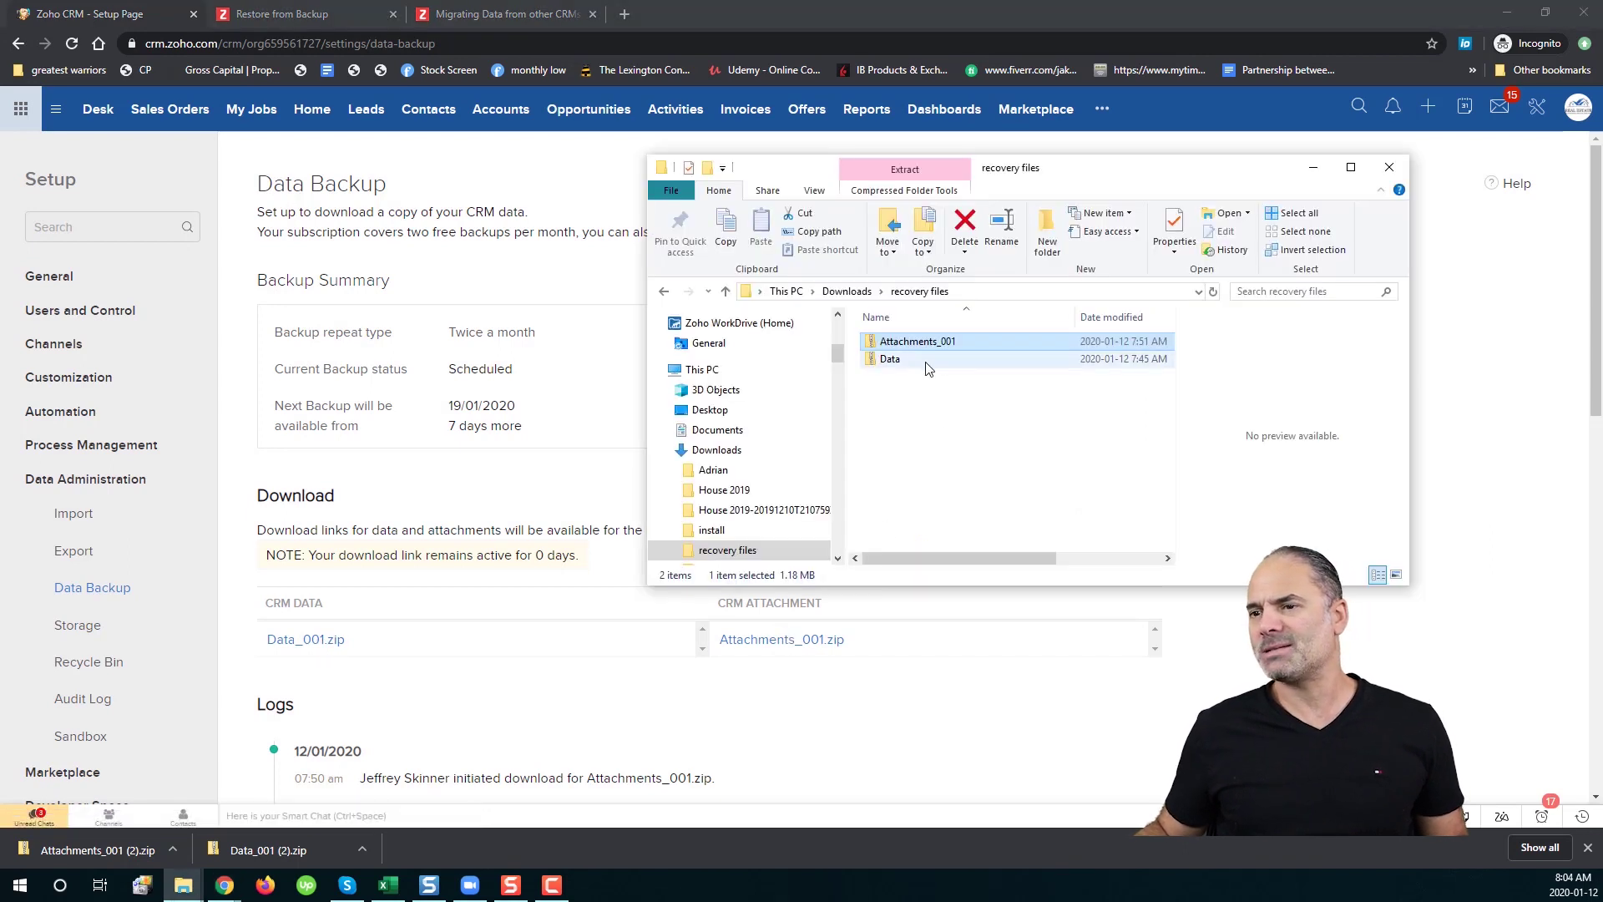
click(1152, 637)
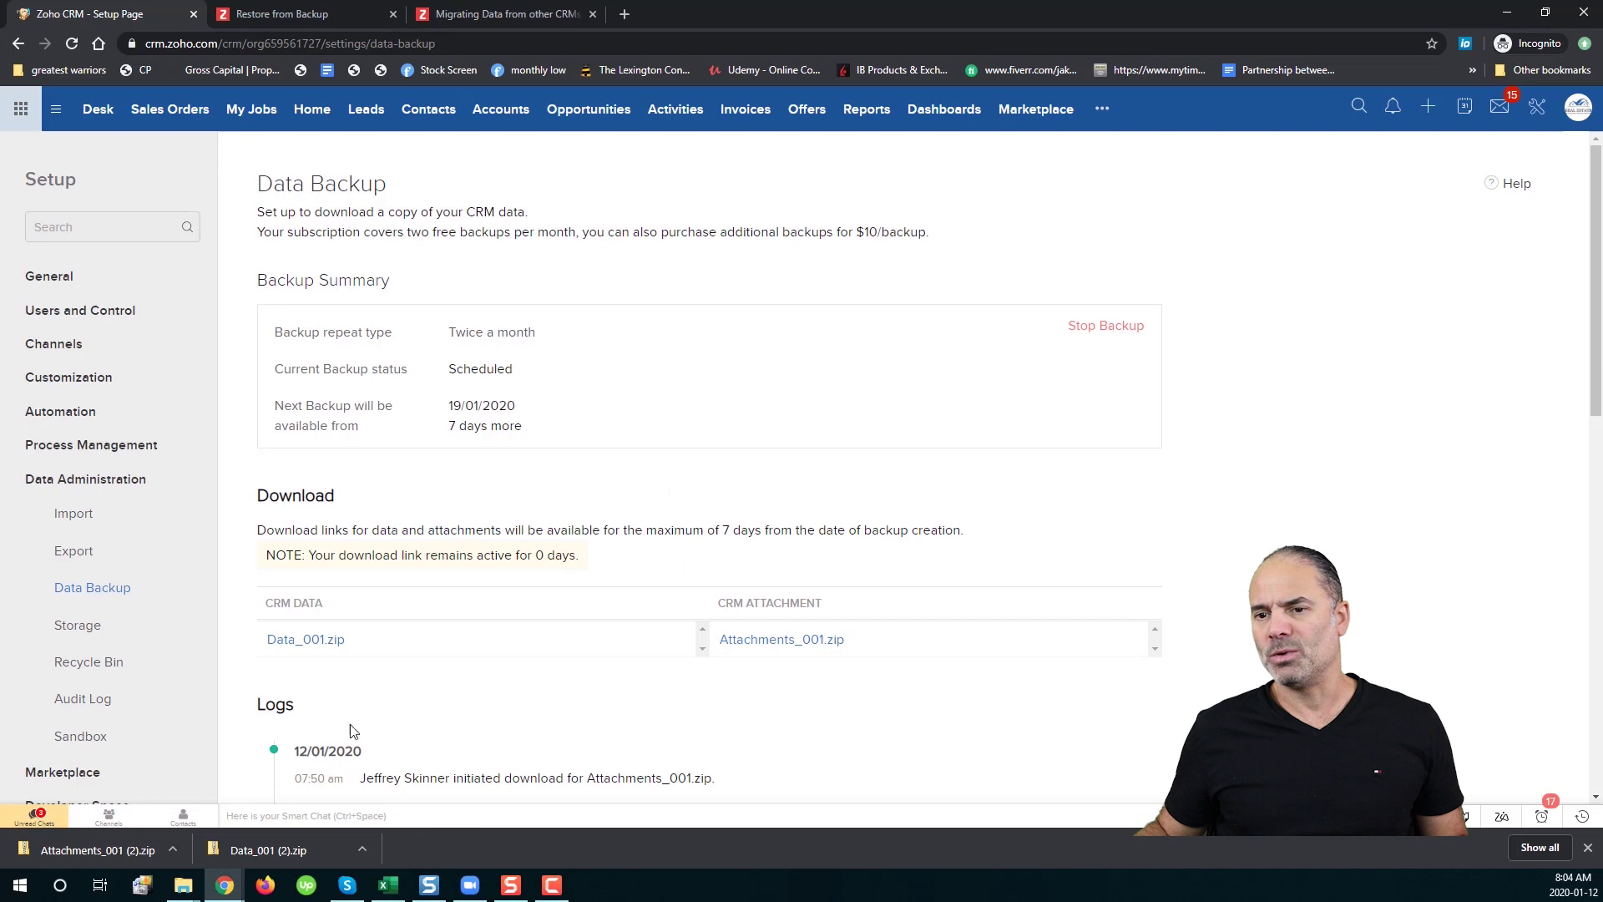
click(90, 515)
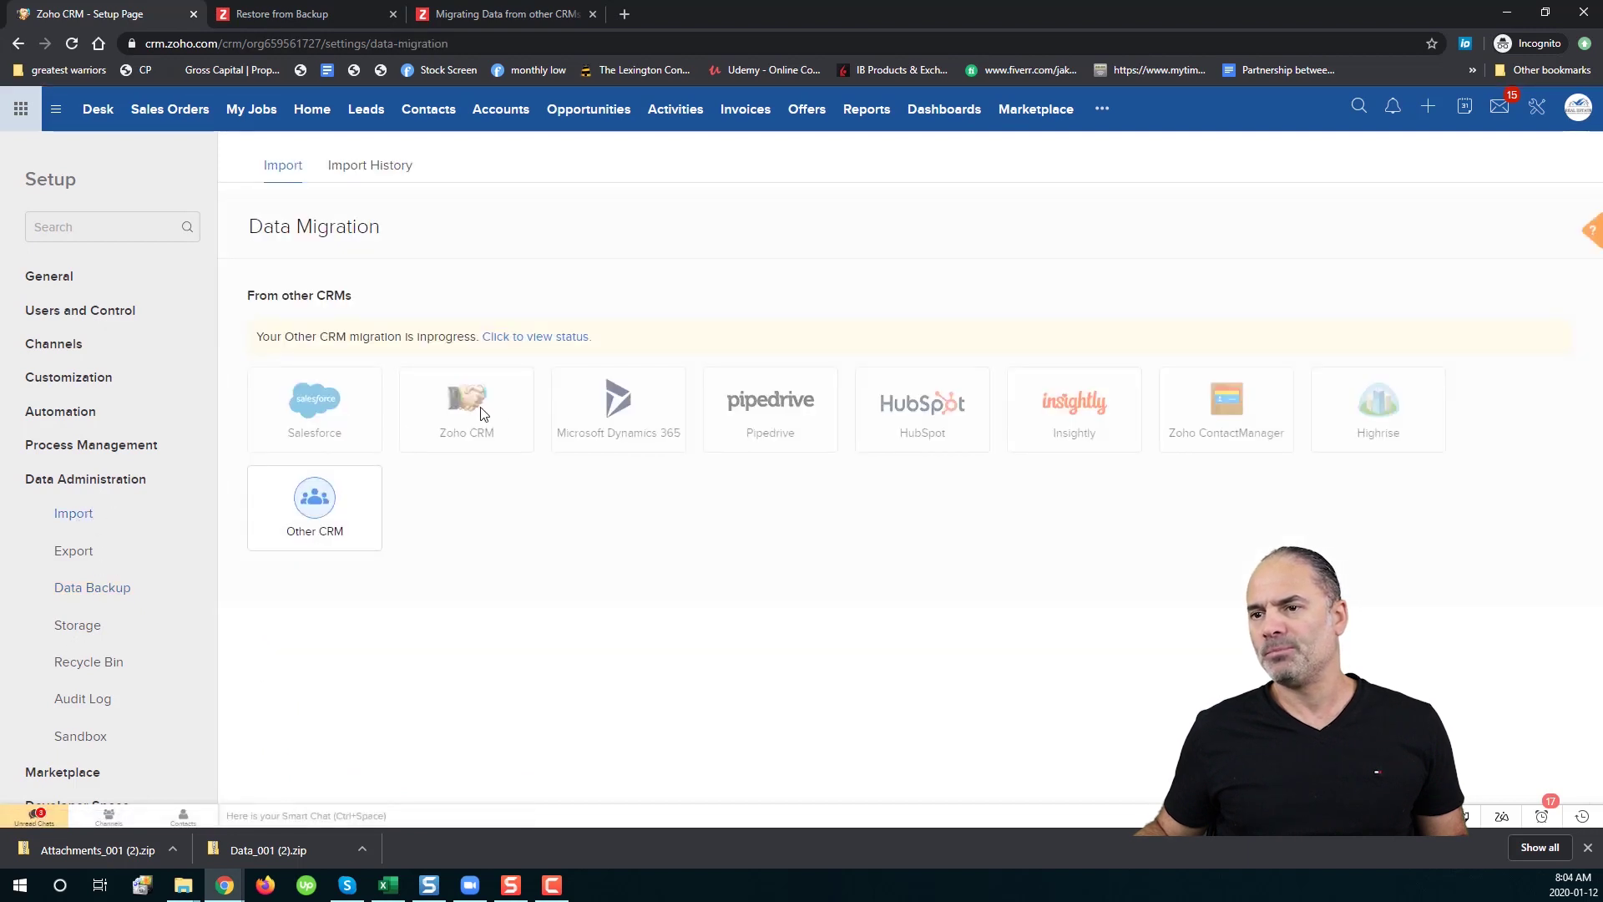
View the in-progress migration status, then extract all files from the Data backup zip.
click(551, 338)
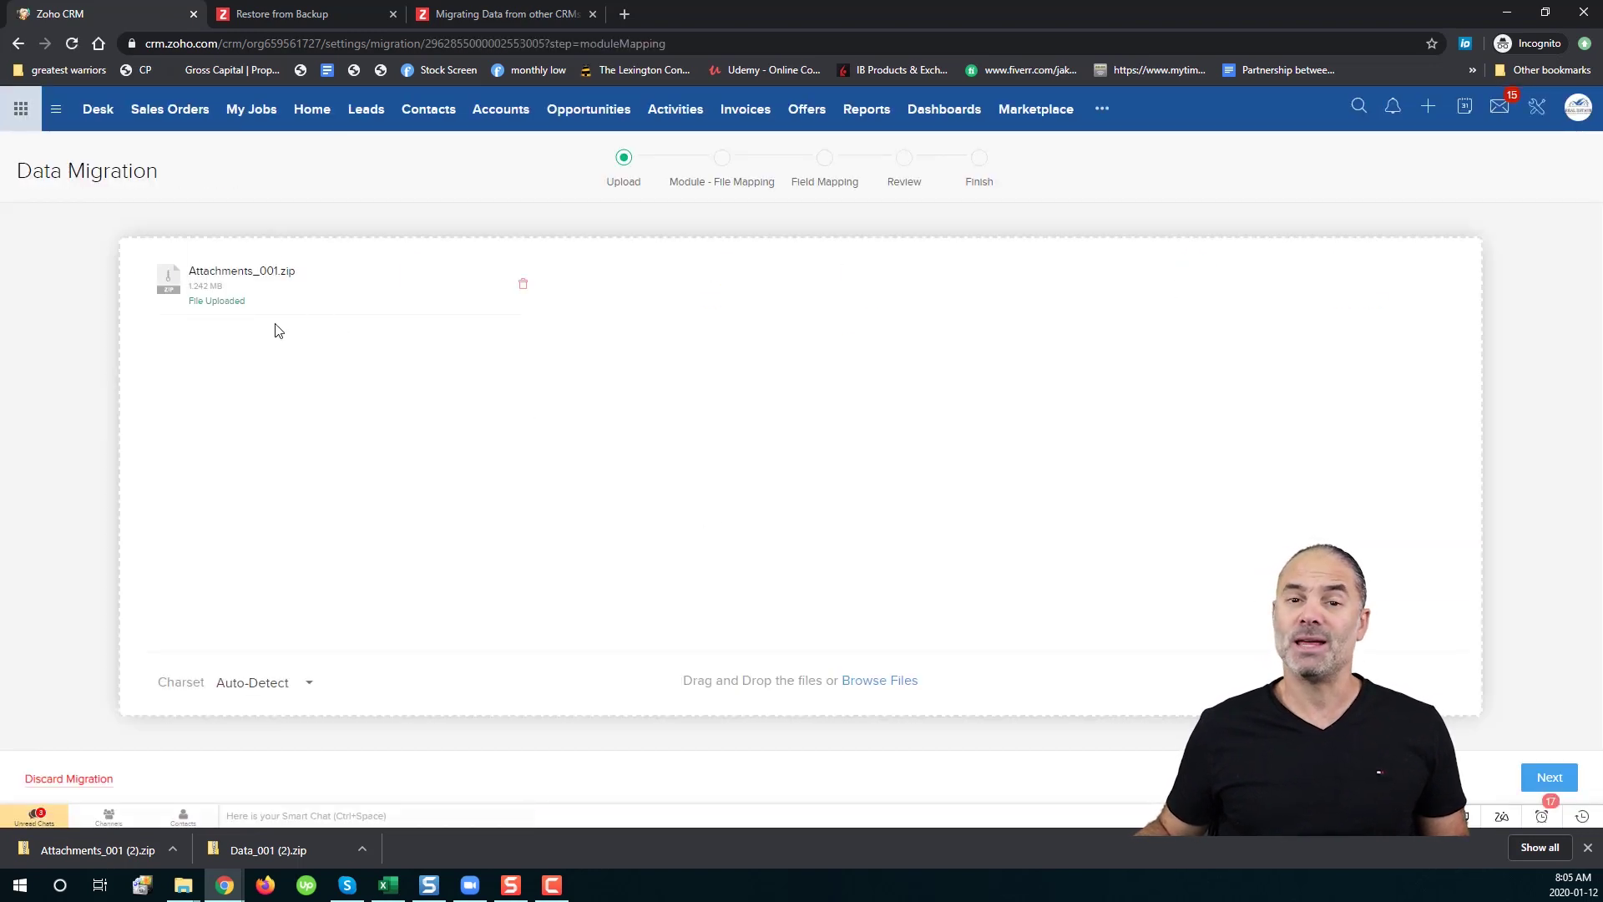
key(alt+Tab)
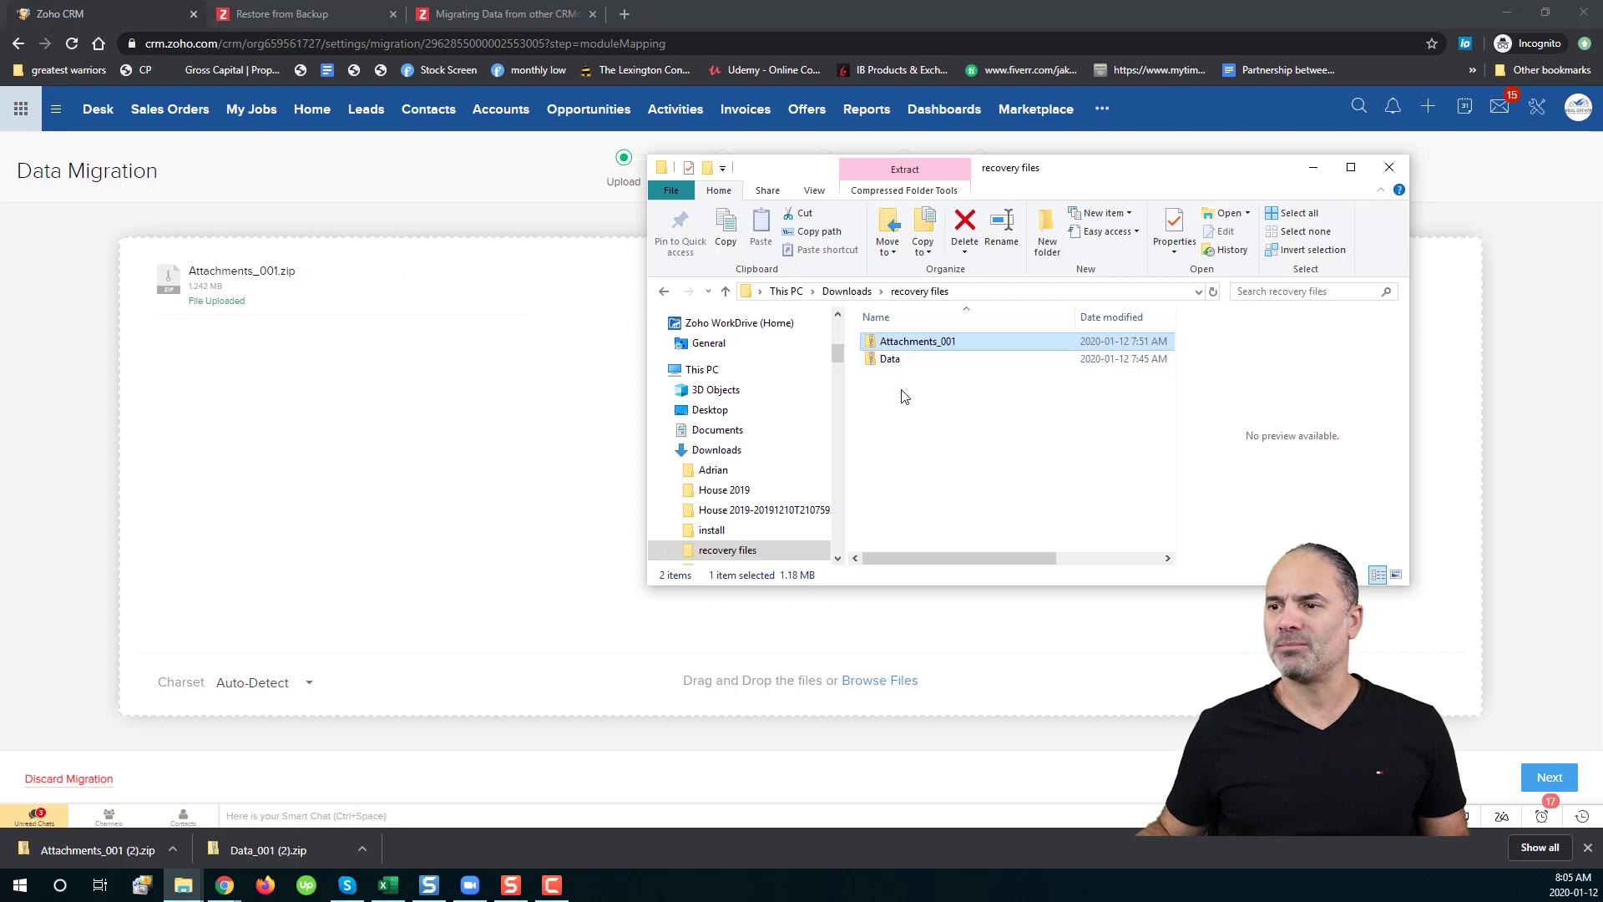
click(894, 368)
right_click(894, 367)
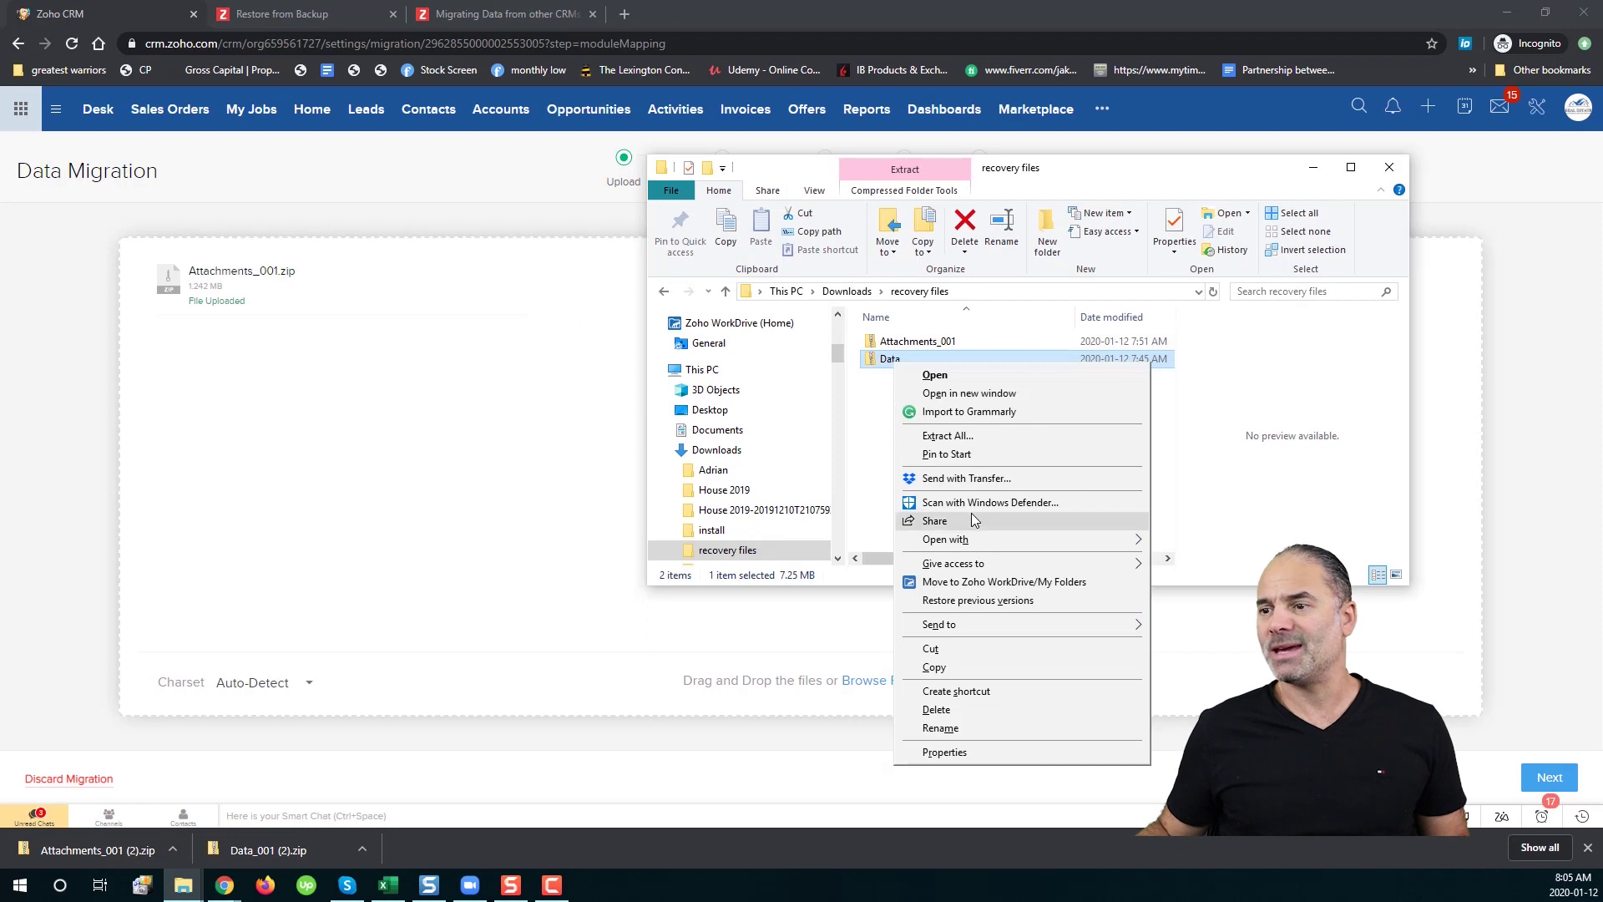
click(991, 436)
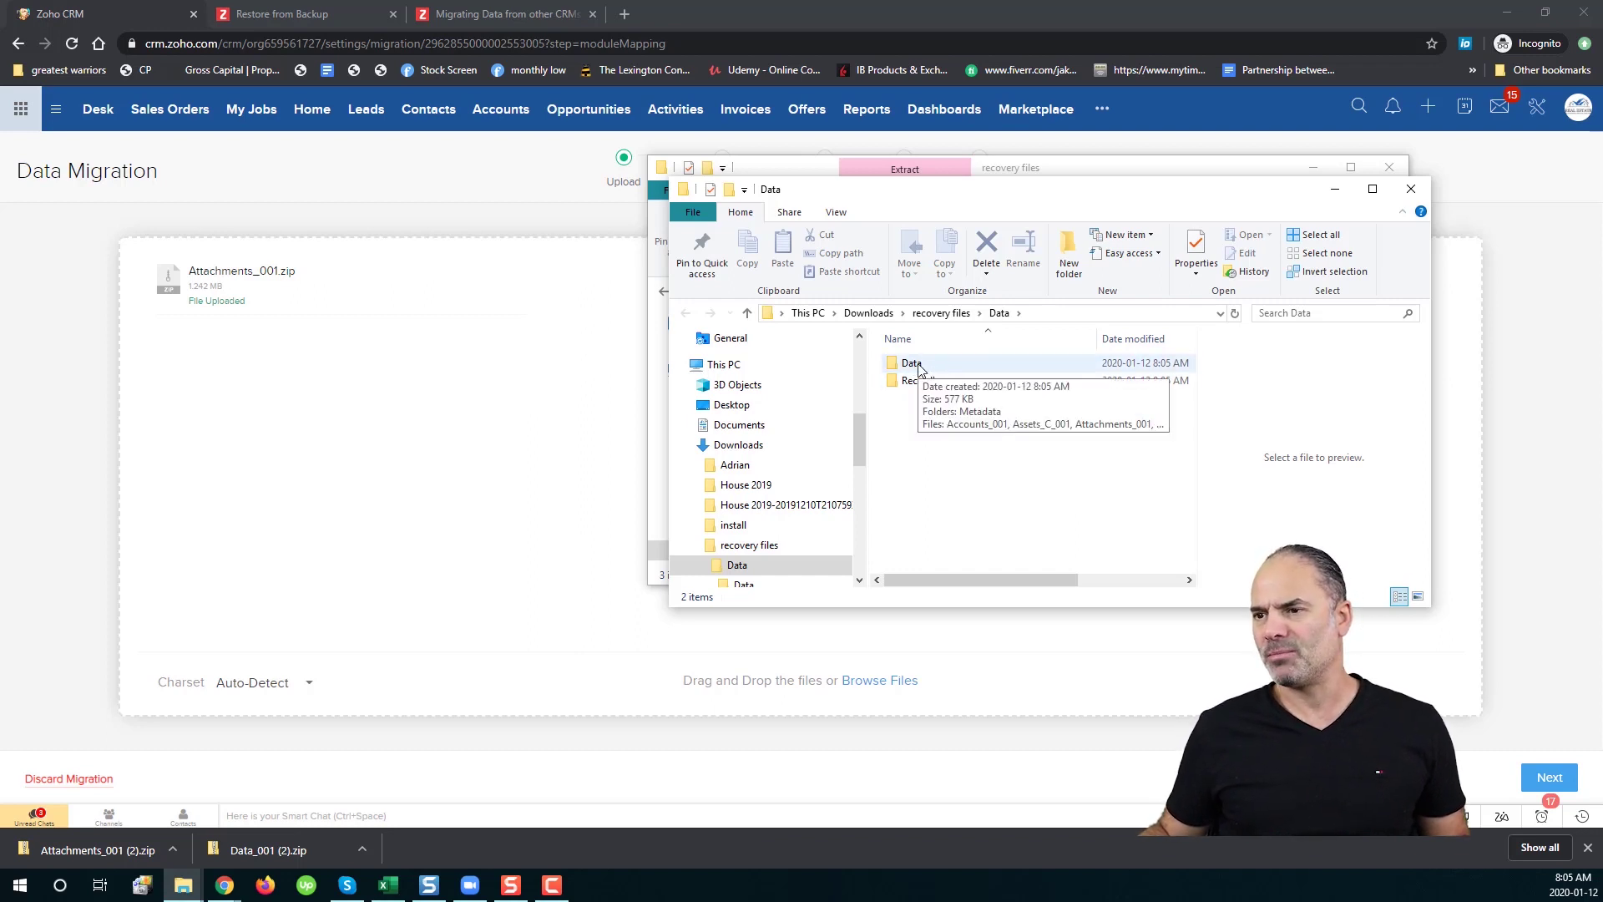
Upload all 45 CSVs, Accounts_001 through Visits_001, from the inner Data folder.
double_click(914, 368)
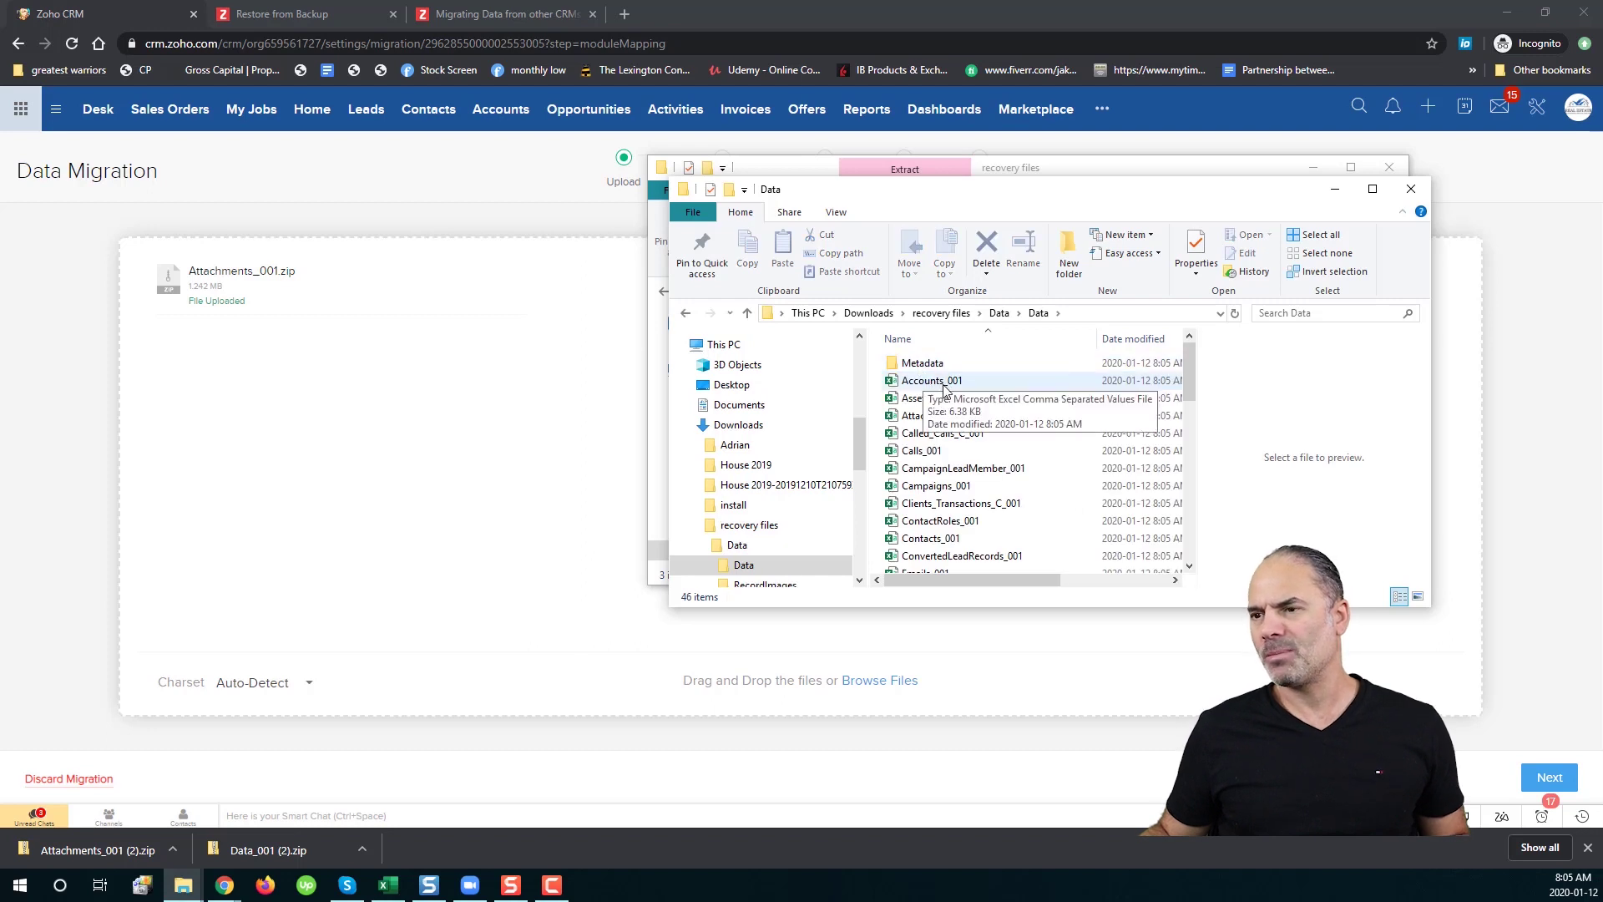
click(943, 382)
scroll(989, 484, down, 11)
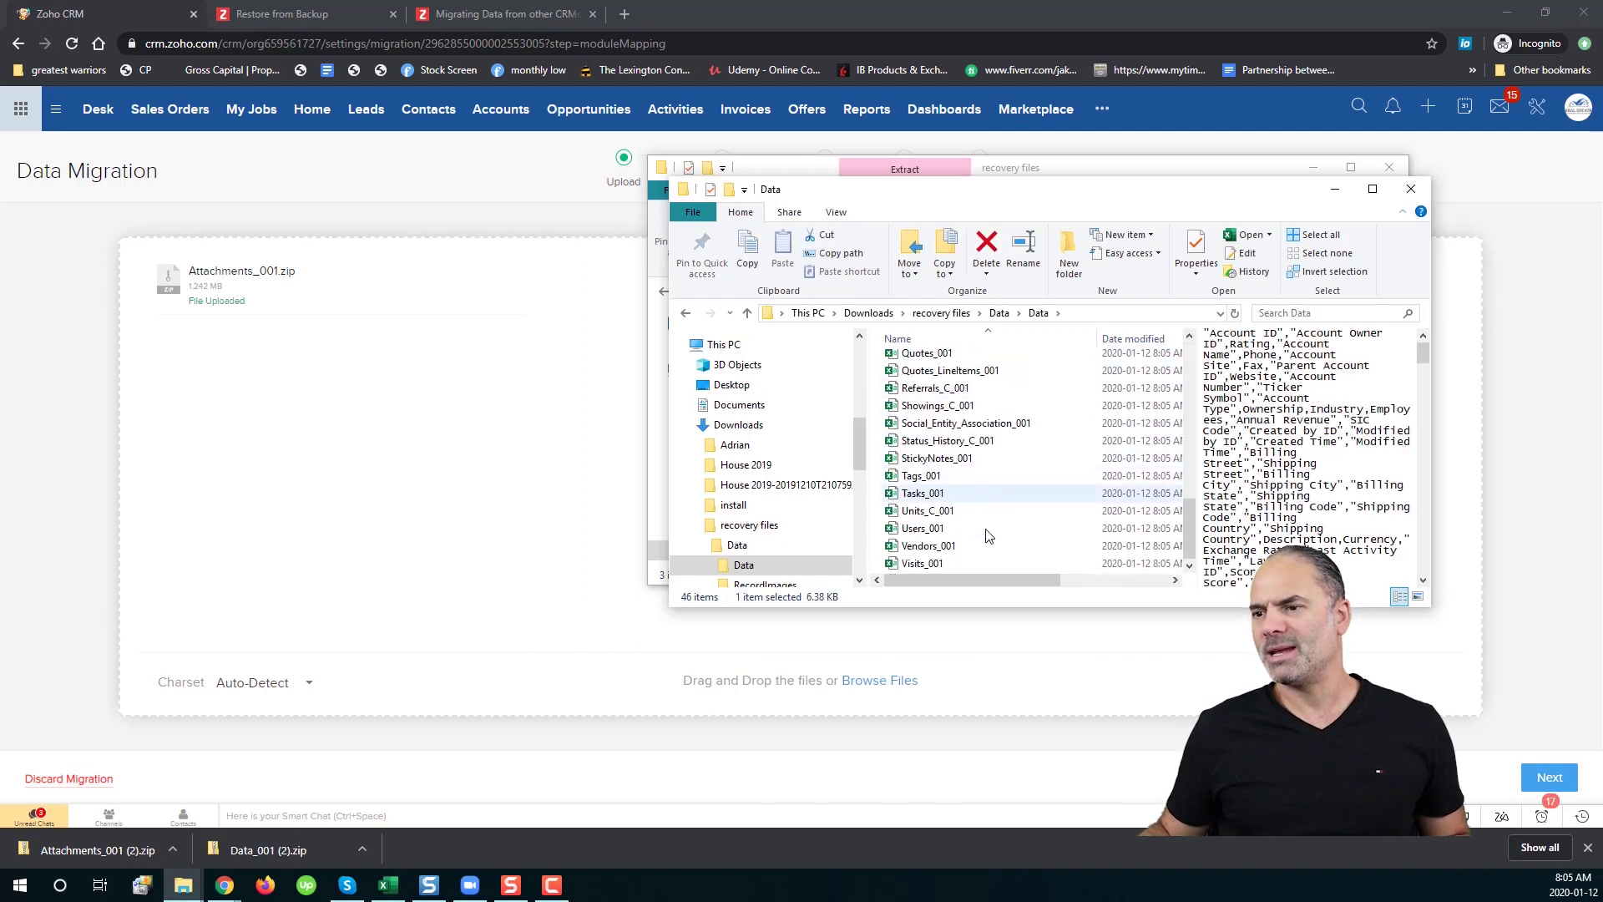
shift+click(947, 567)
scroll(1005, 440, up, 11)
drag(1000, 449, 472, 501)
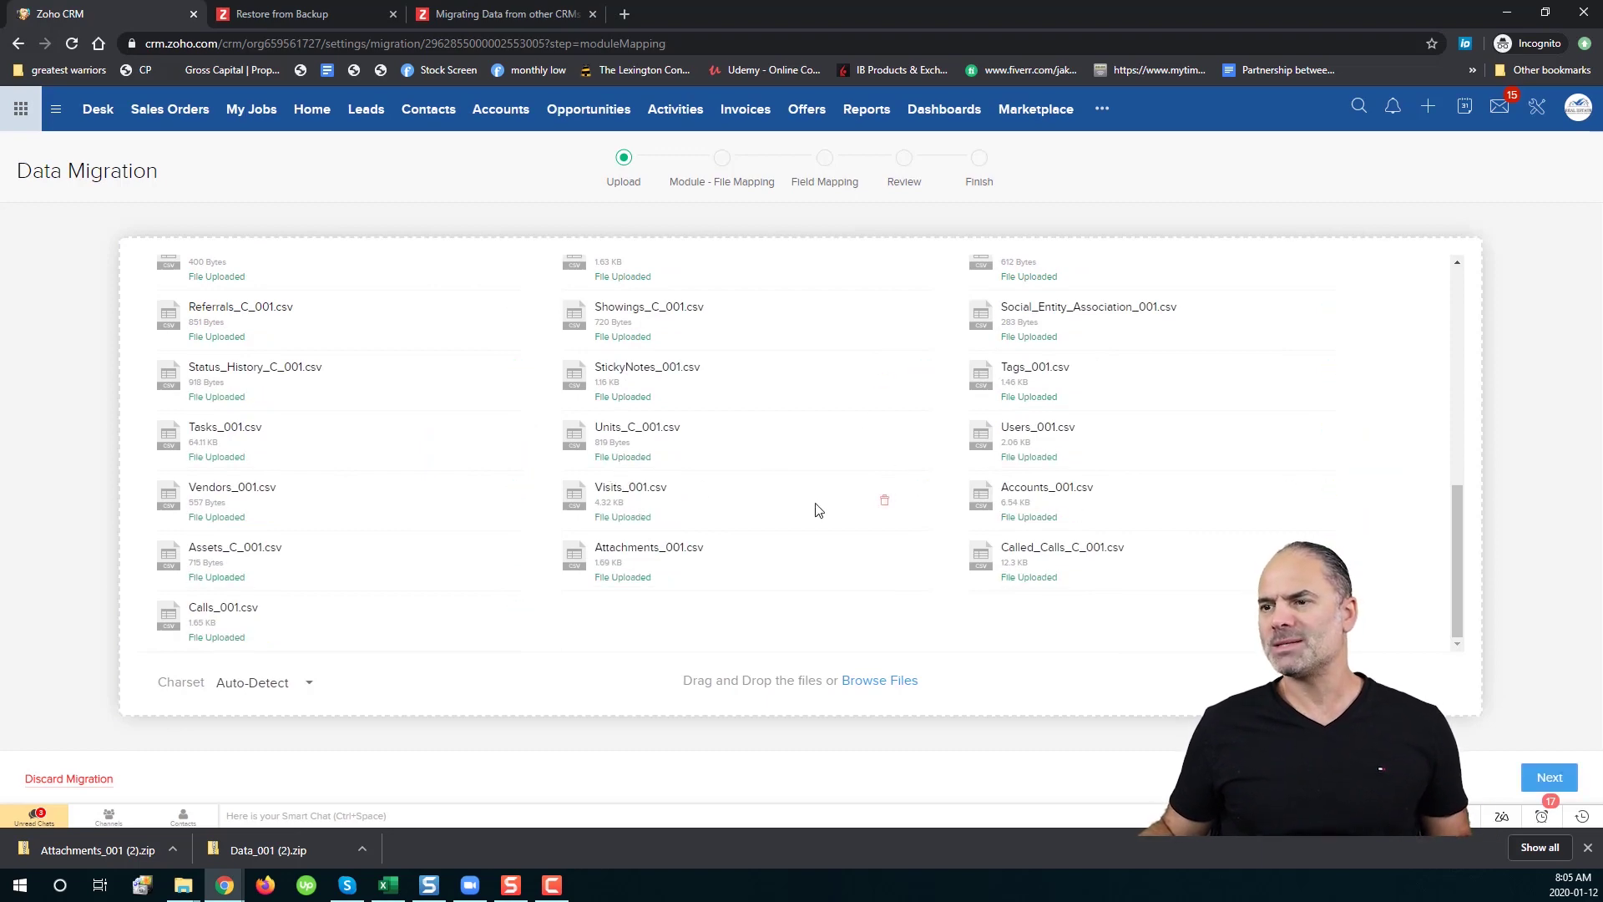
Proceed to Module - File Mapping, showing 37 files mapped, 8 unmapped, 82% mapped.
scroll(1002, 484, up, 10)
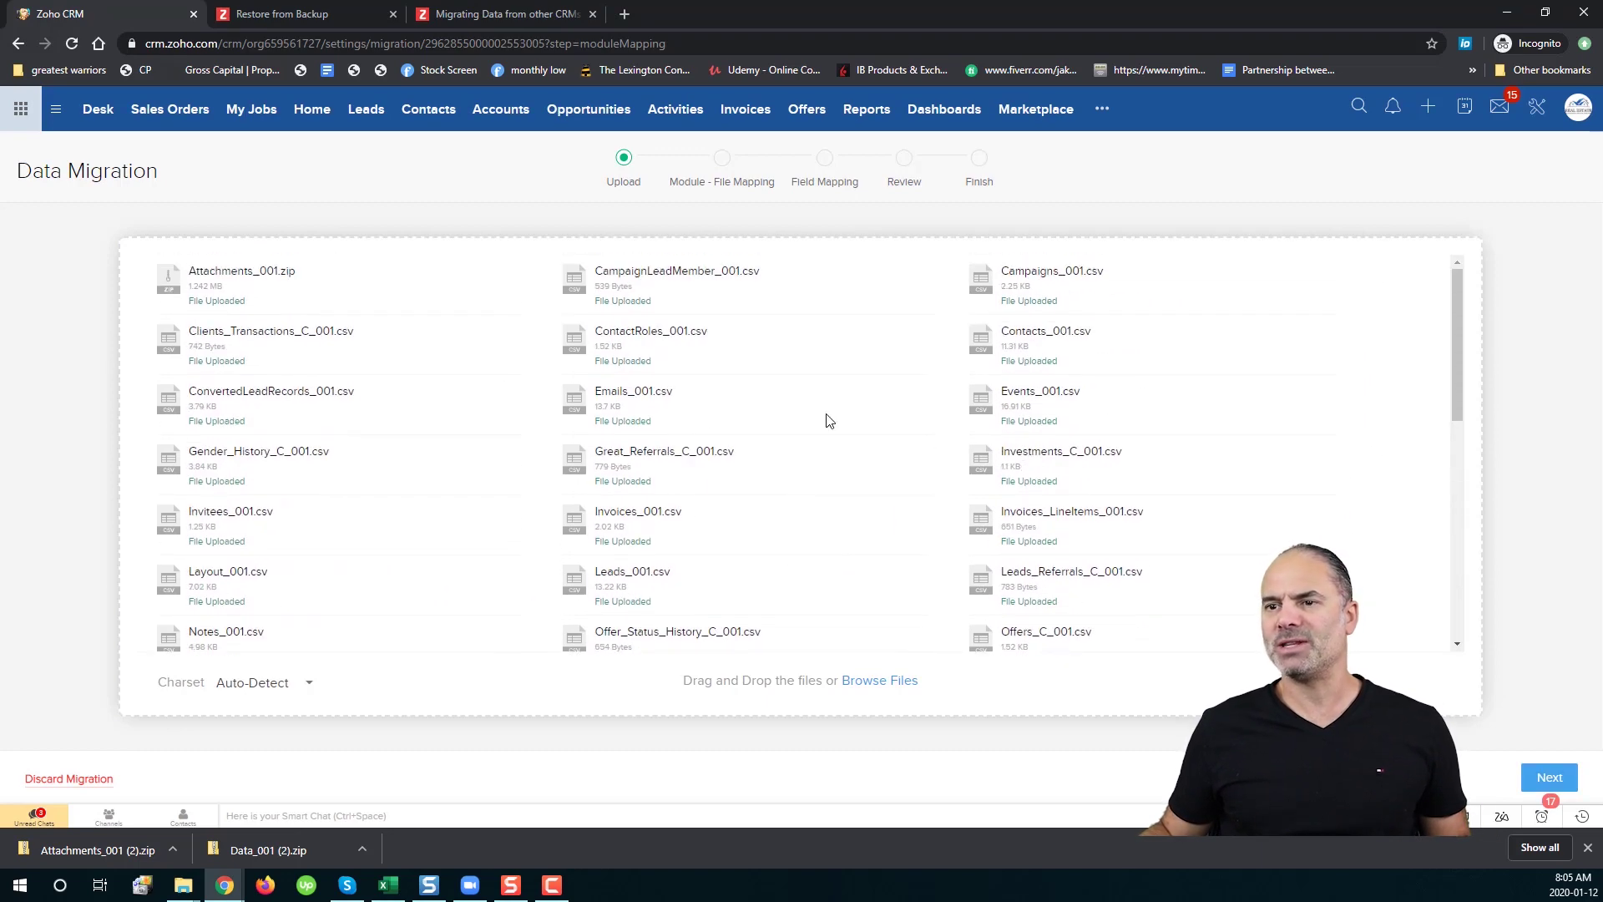
click(1549, 777)
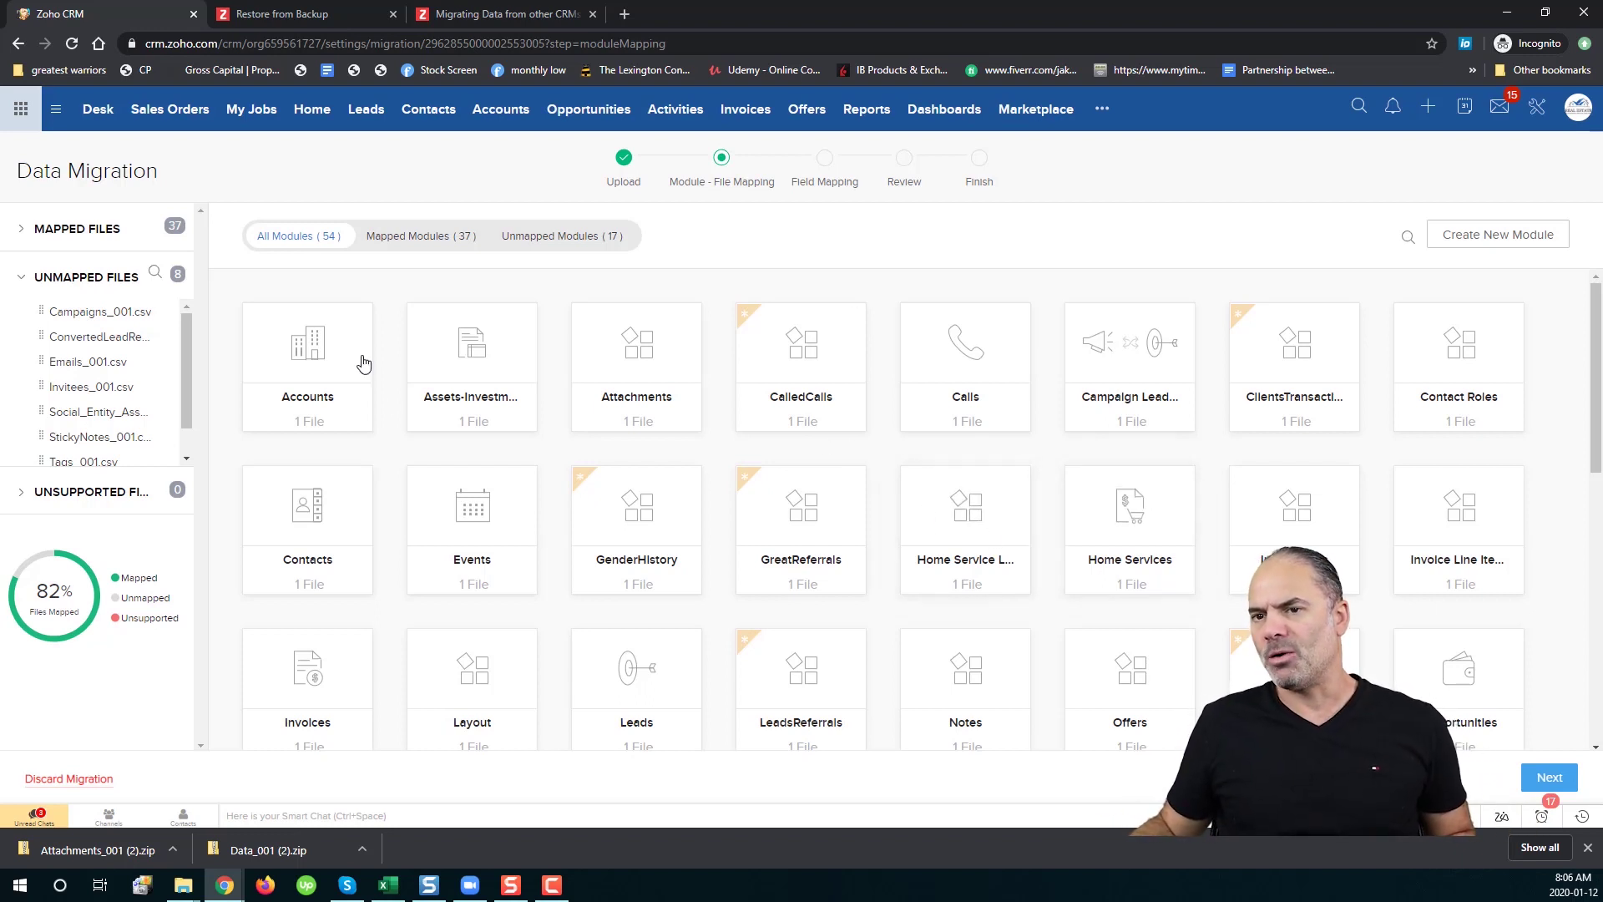
Expand Mapped Files and verify CalledCalls uses Called_Calls_C_001.csv, cancelling without changes.
click(62, 237)
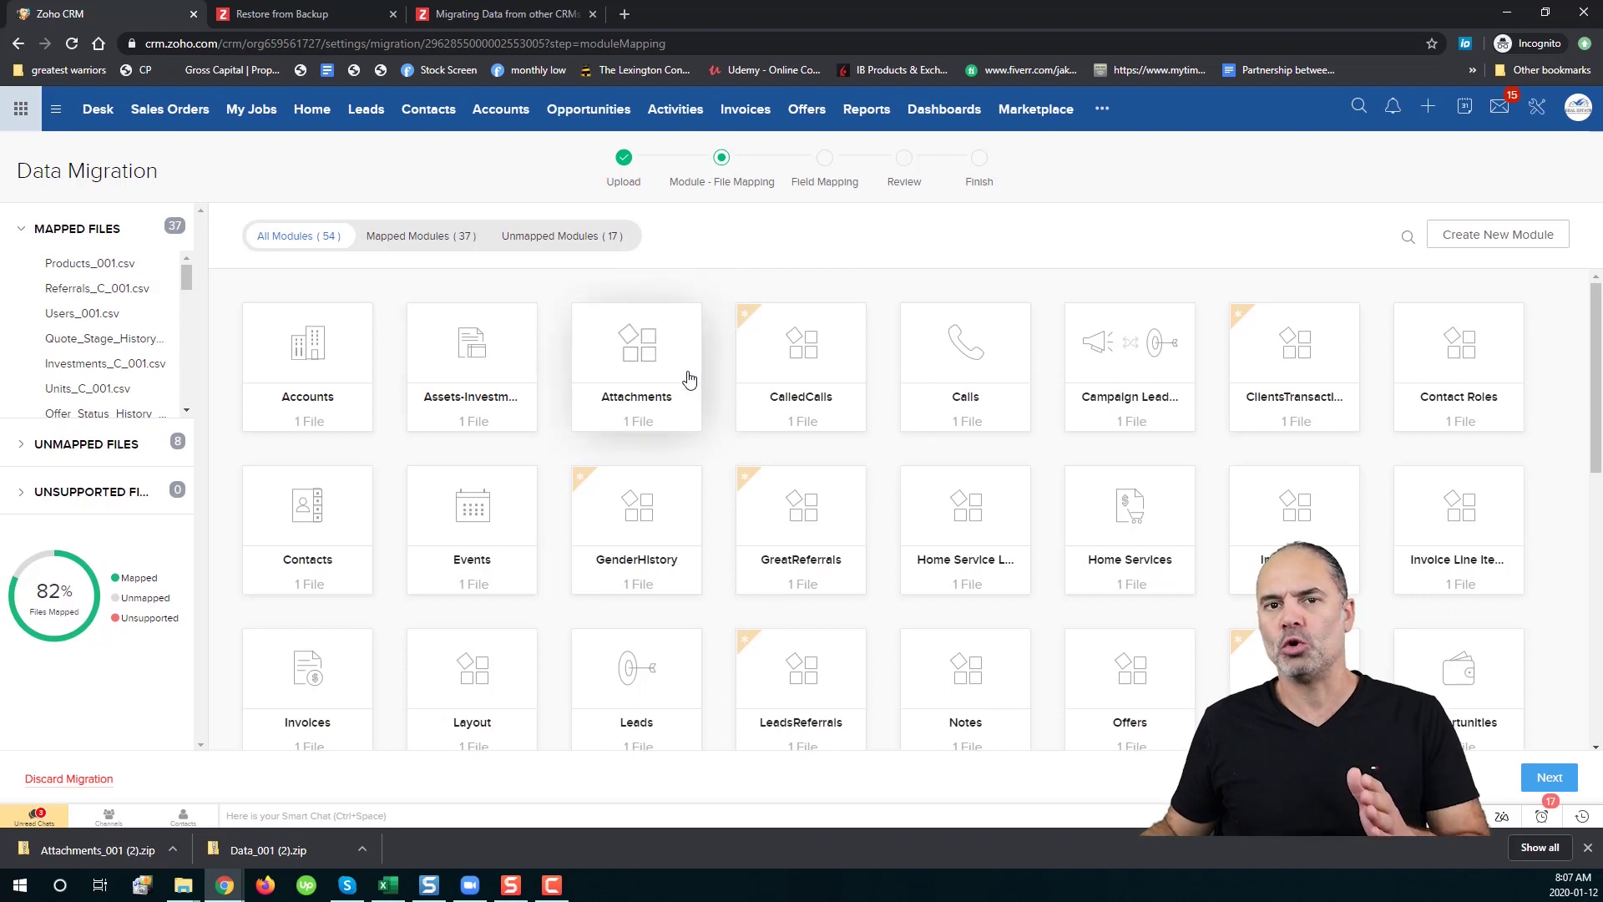
click(787, 357)
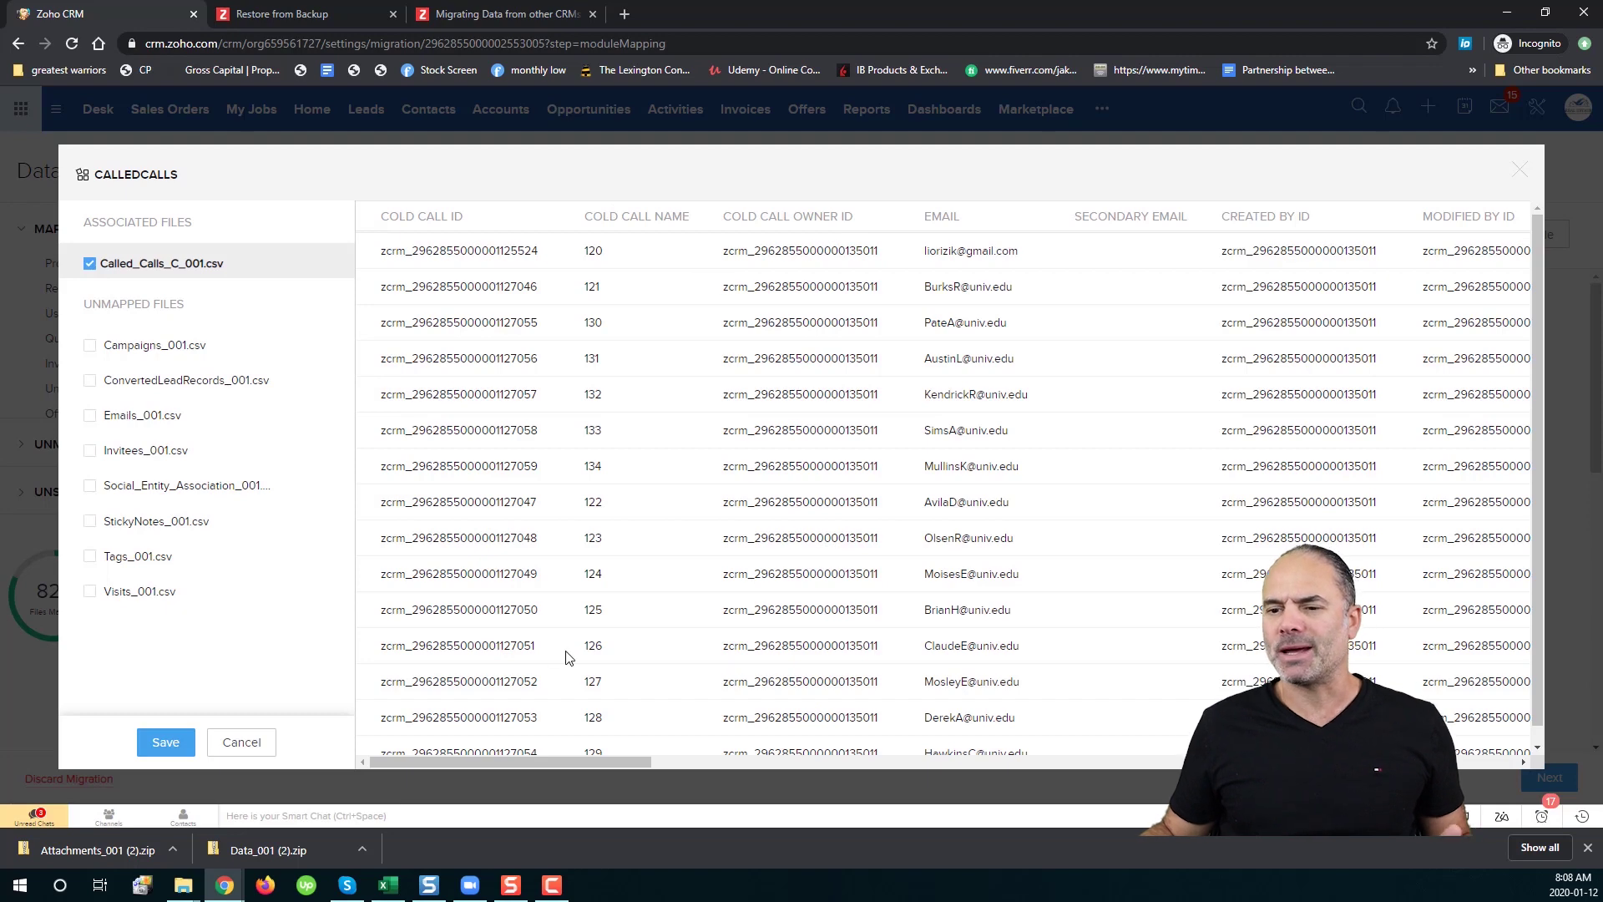
click(250, 742)
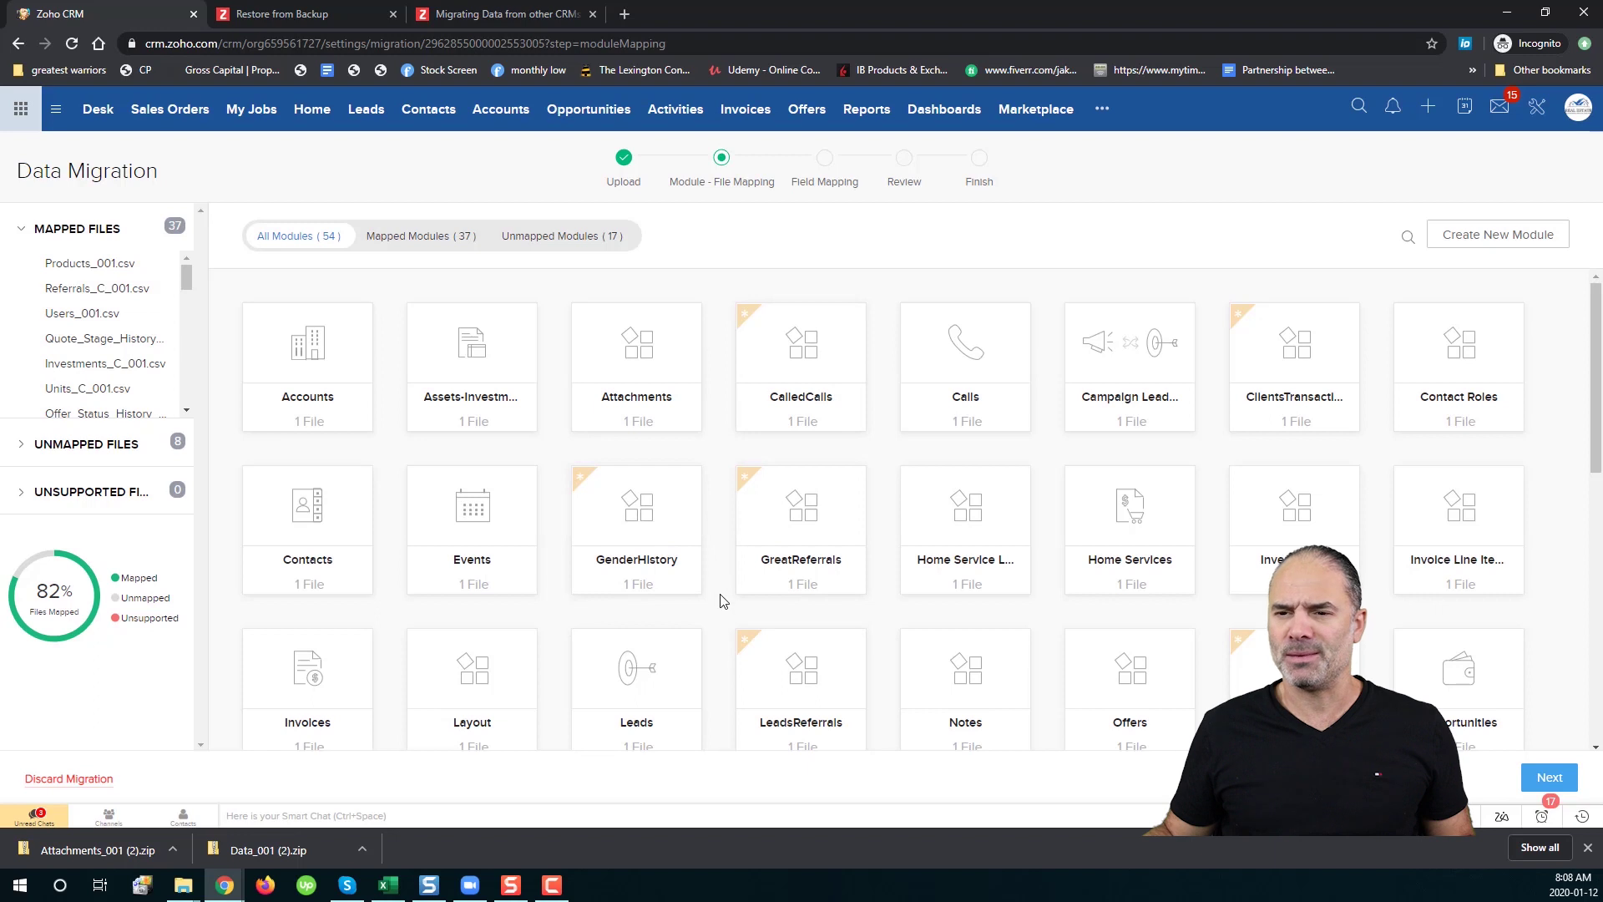
Review the eight unmapped files, then open Setup in the Zoho CRM Home Page tab.
click(180, 231)
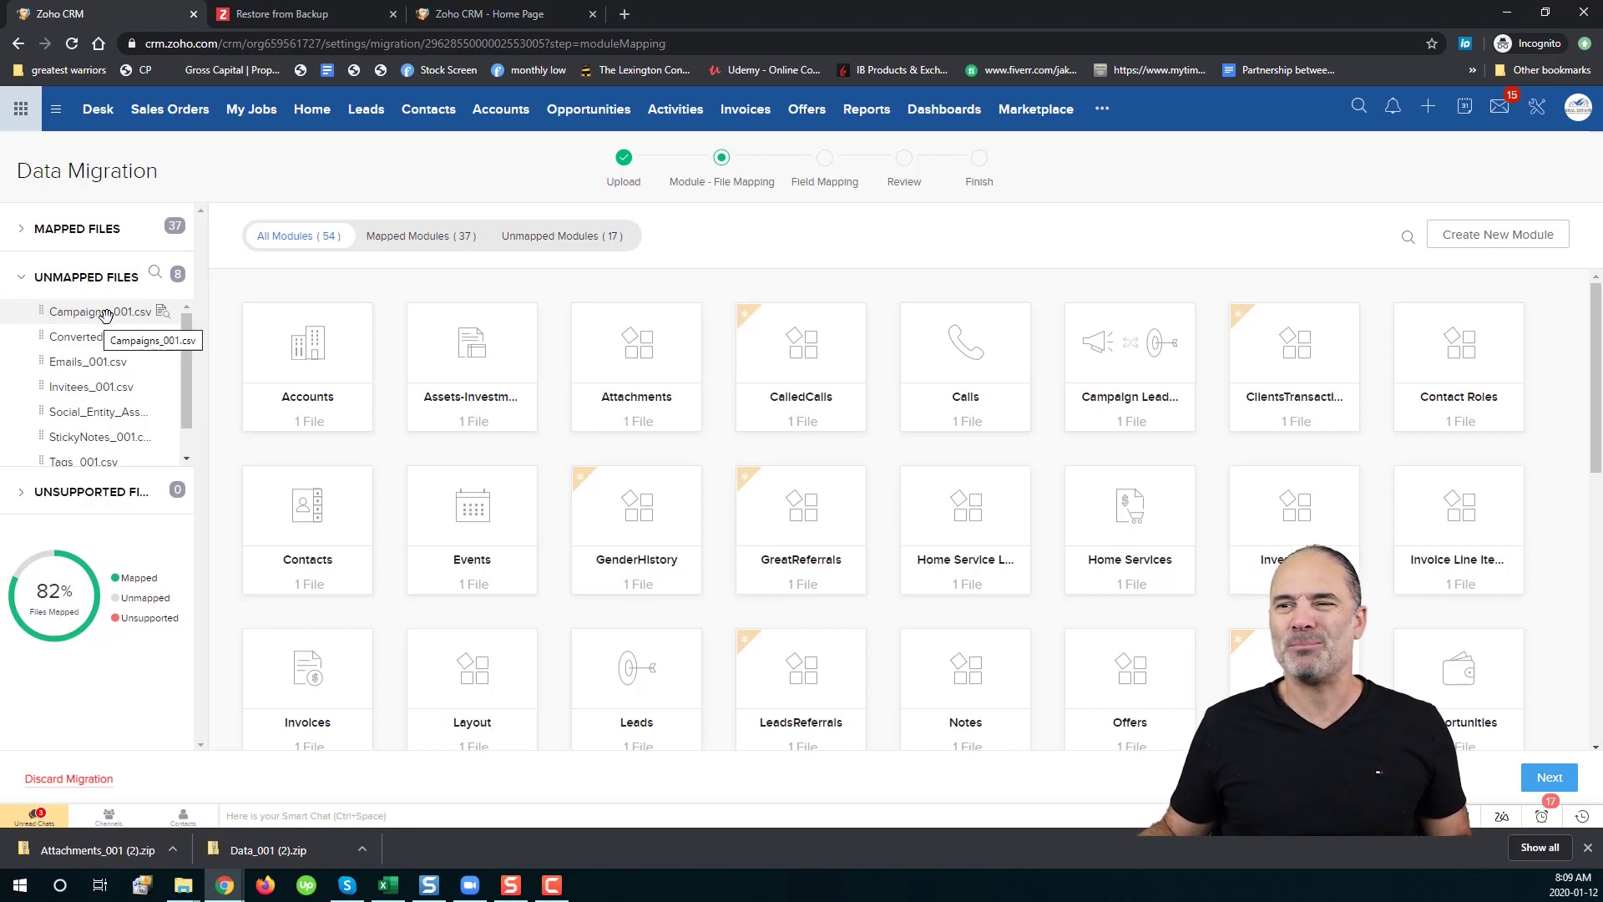
click(488, 14)
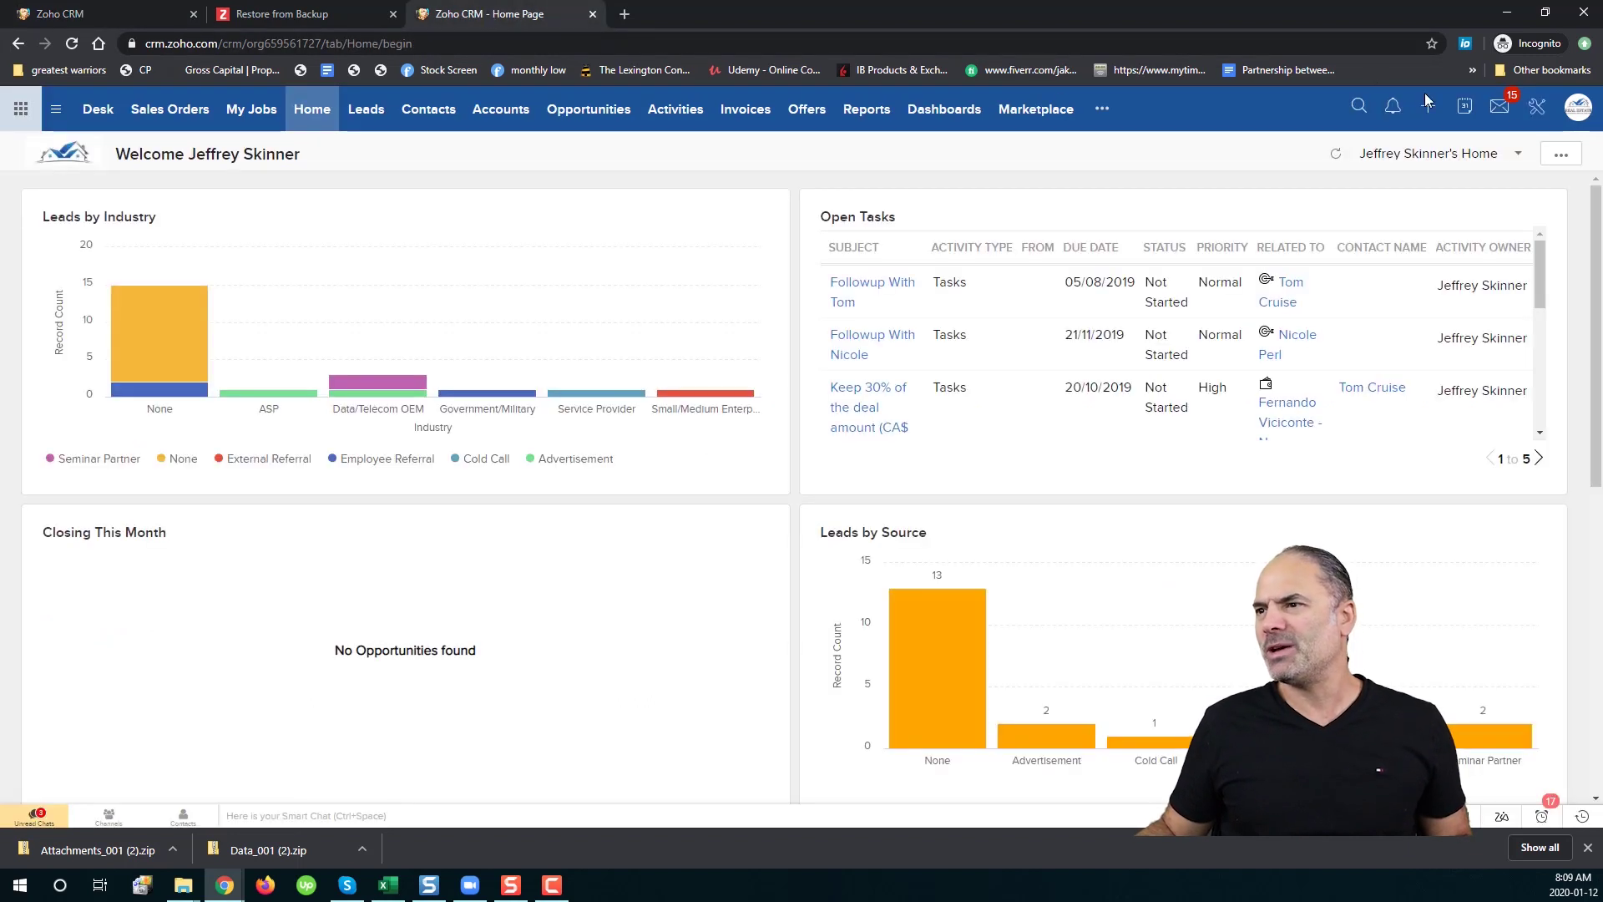
click(1536, 107)
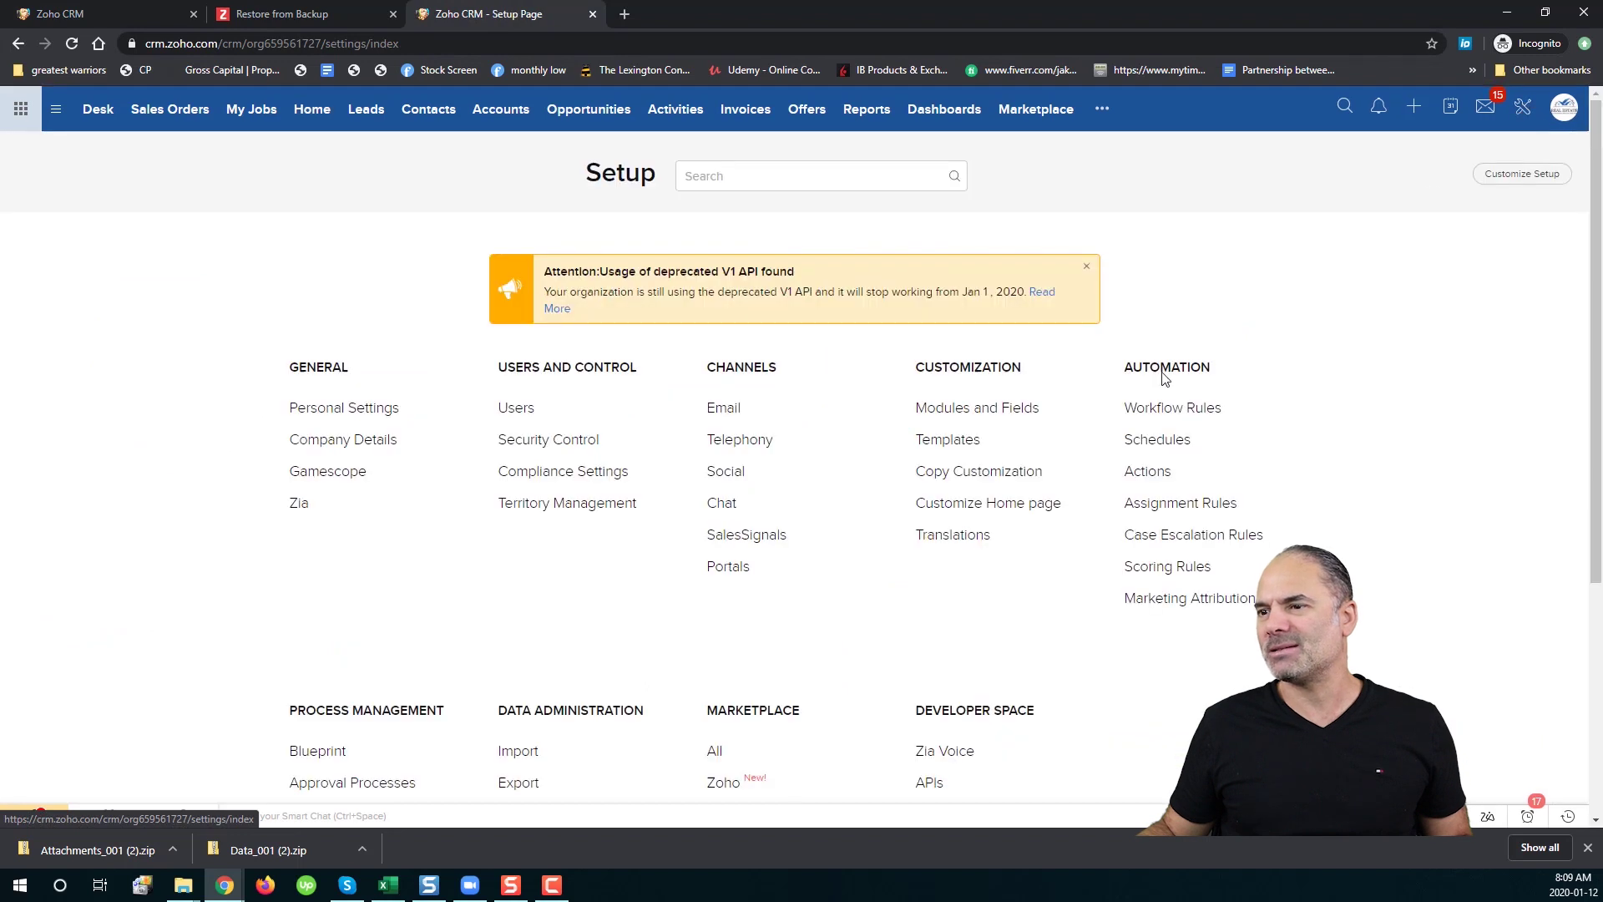
Open Modules and Fields > Organize Modules and scroll to hidden modules like Campaigns and Forecasts.
click(966, 409)
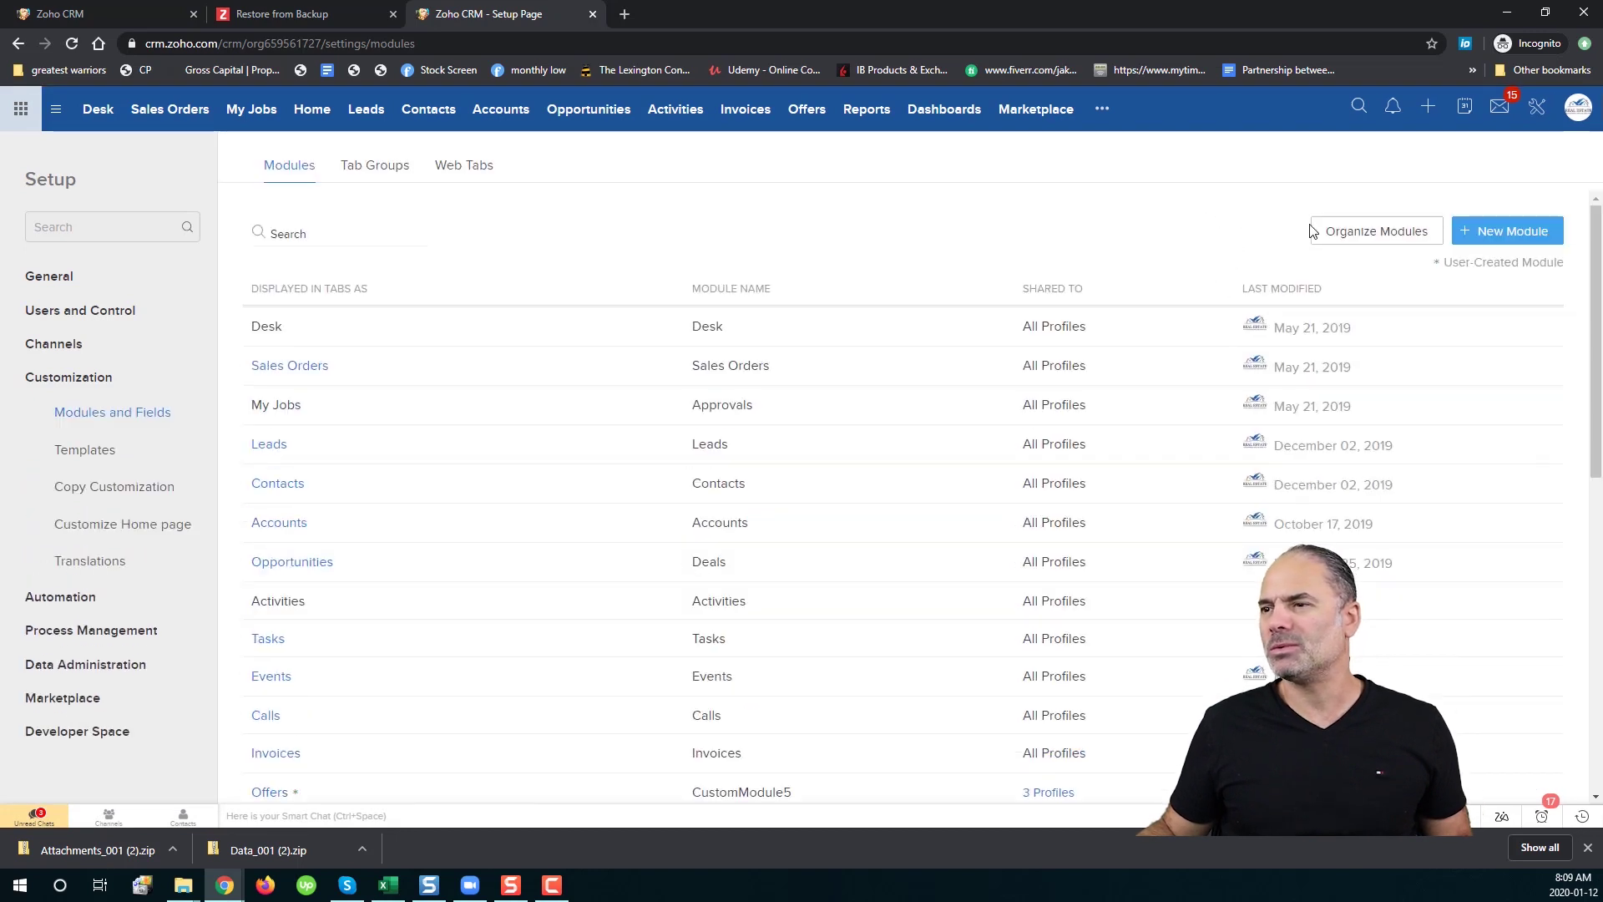
click(1363, 237)
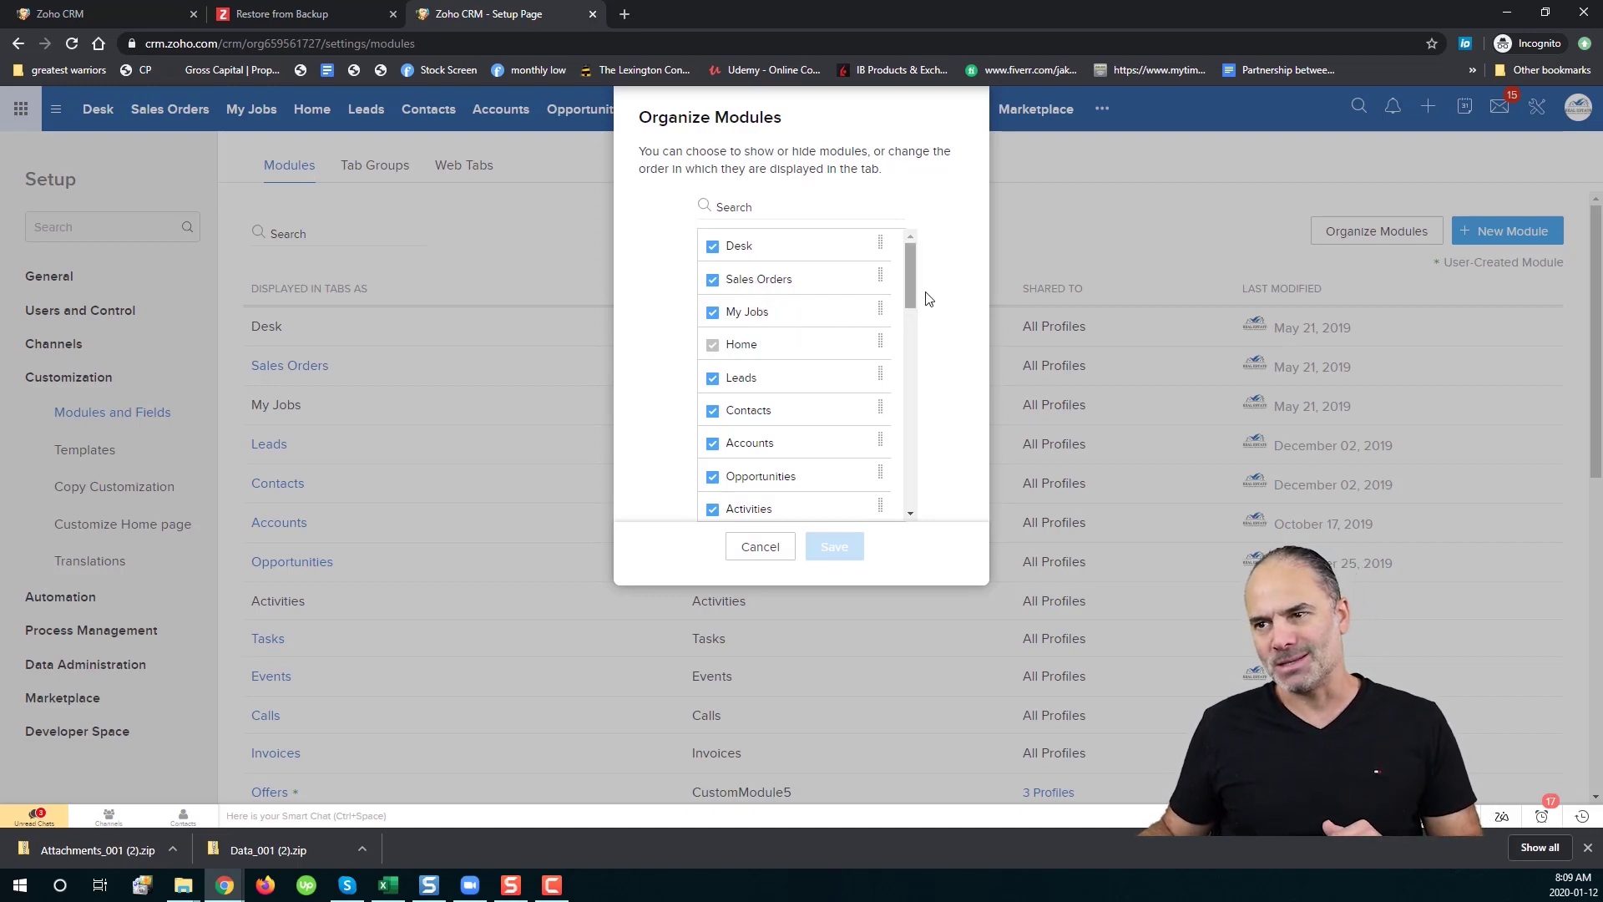
drag(916, 273, 933, 448)
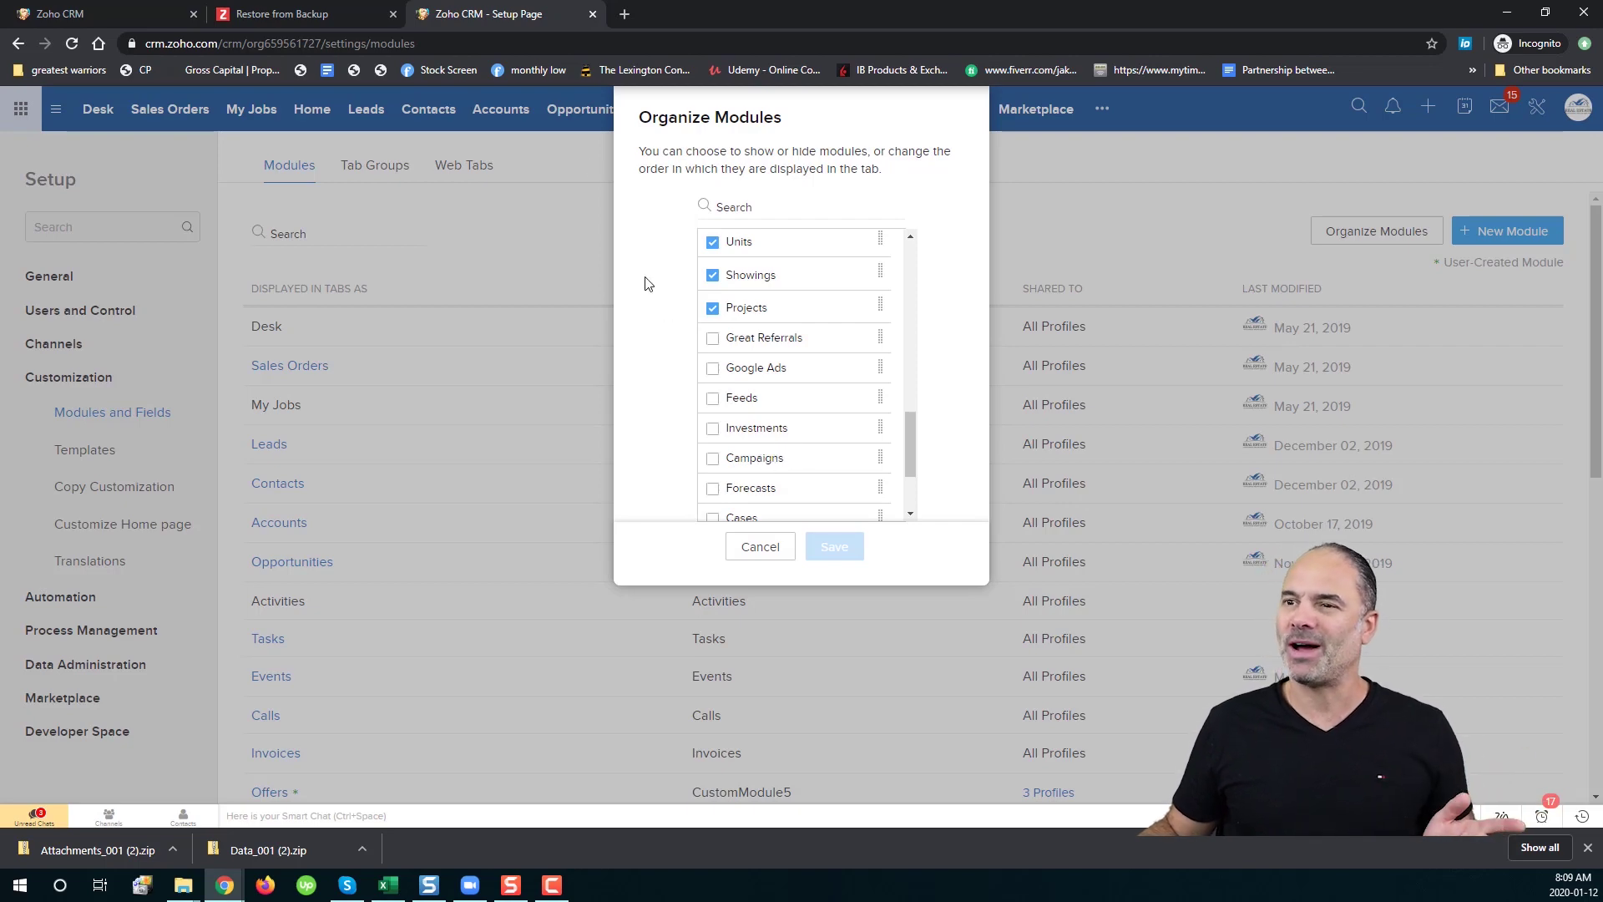
Cancel the Organize Modules dialog without saving any changes.
click(333, 13)
click(126, 13)
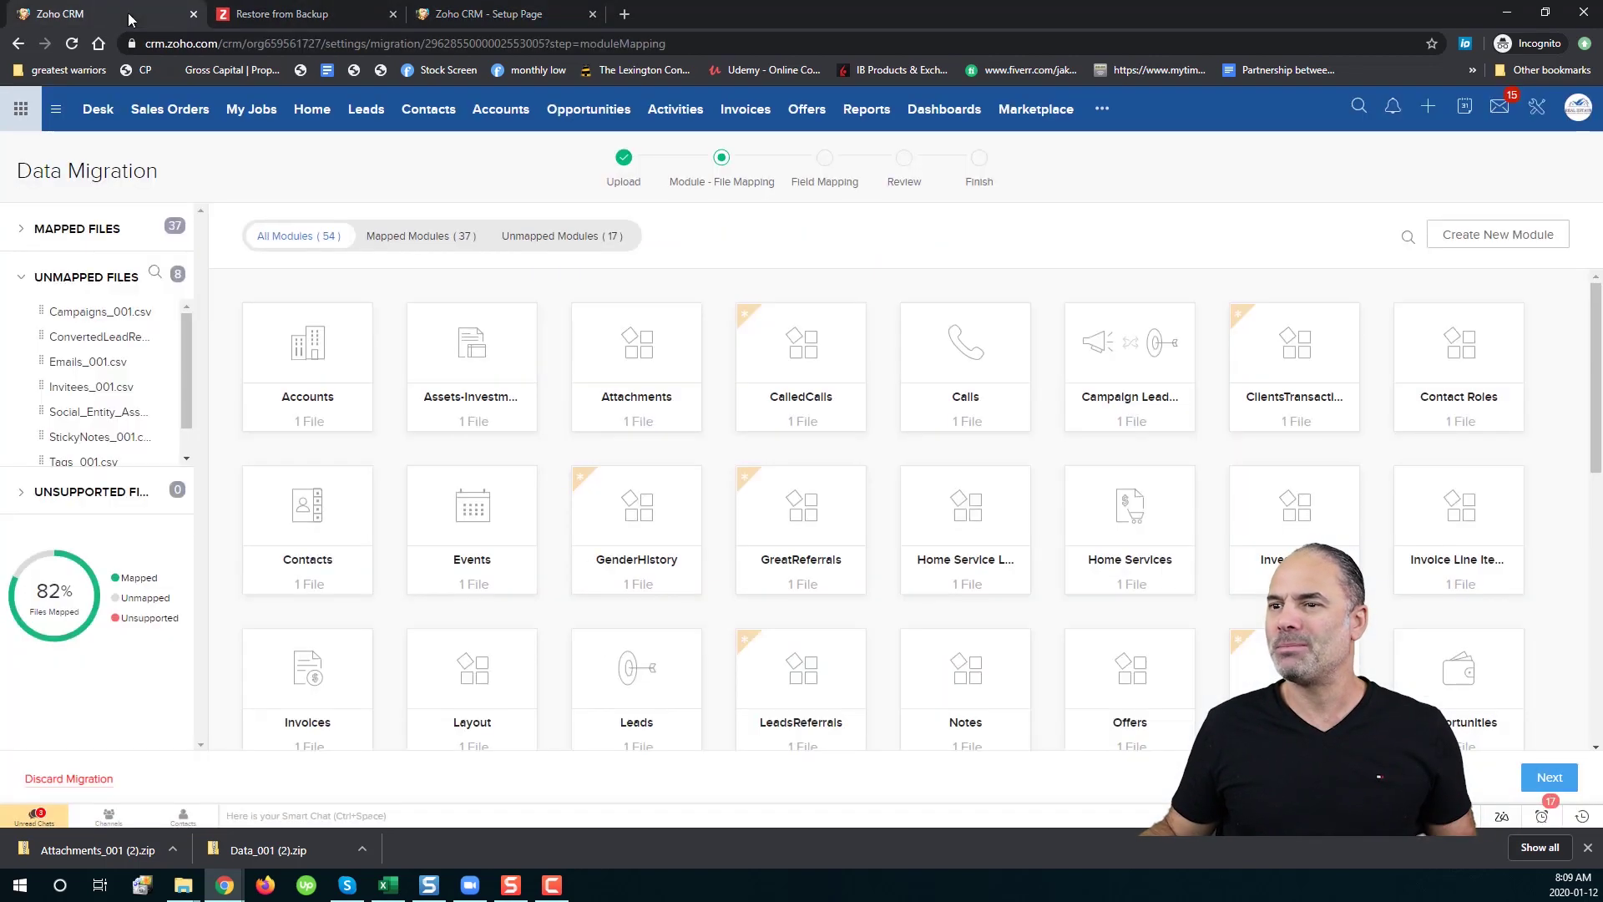
scroll(609, 543, down, 4)
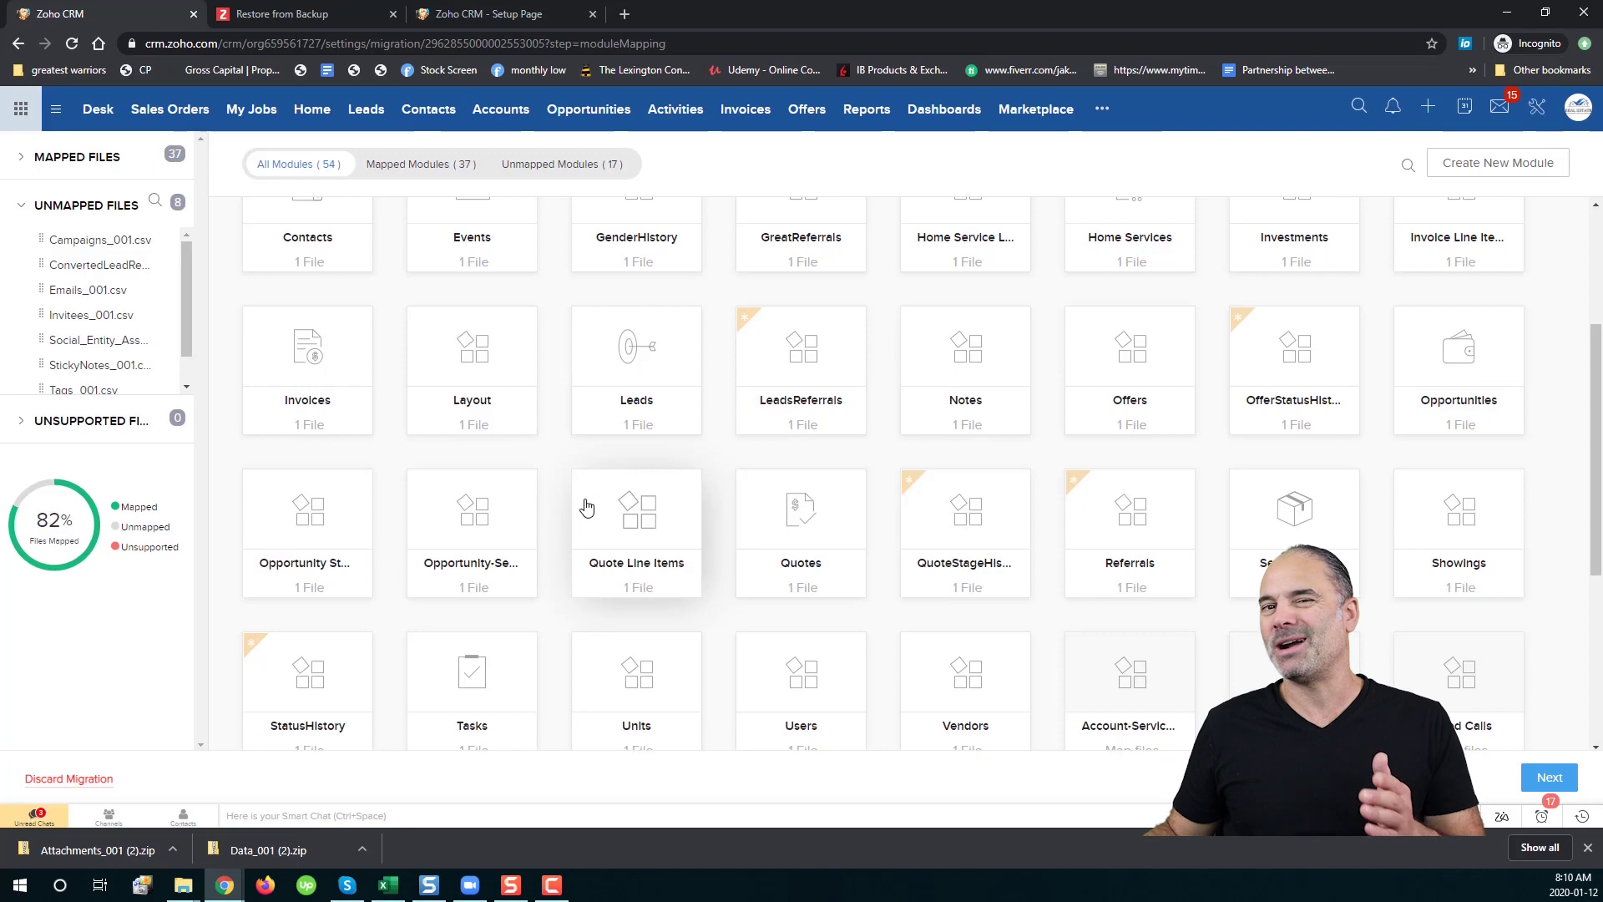
click(474, 17)
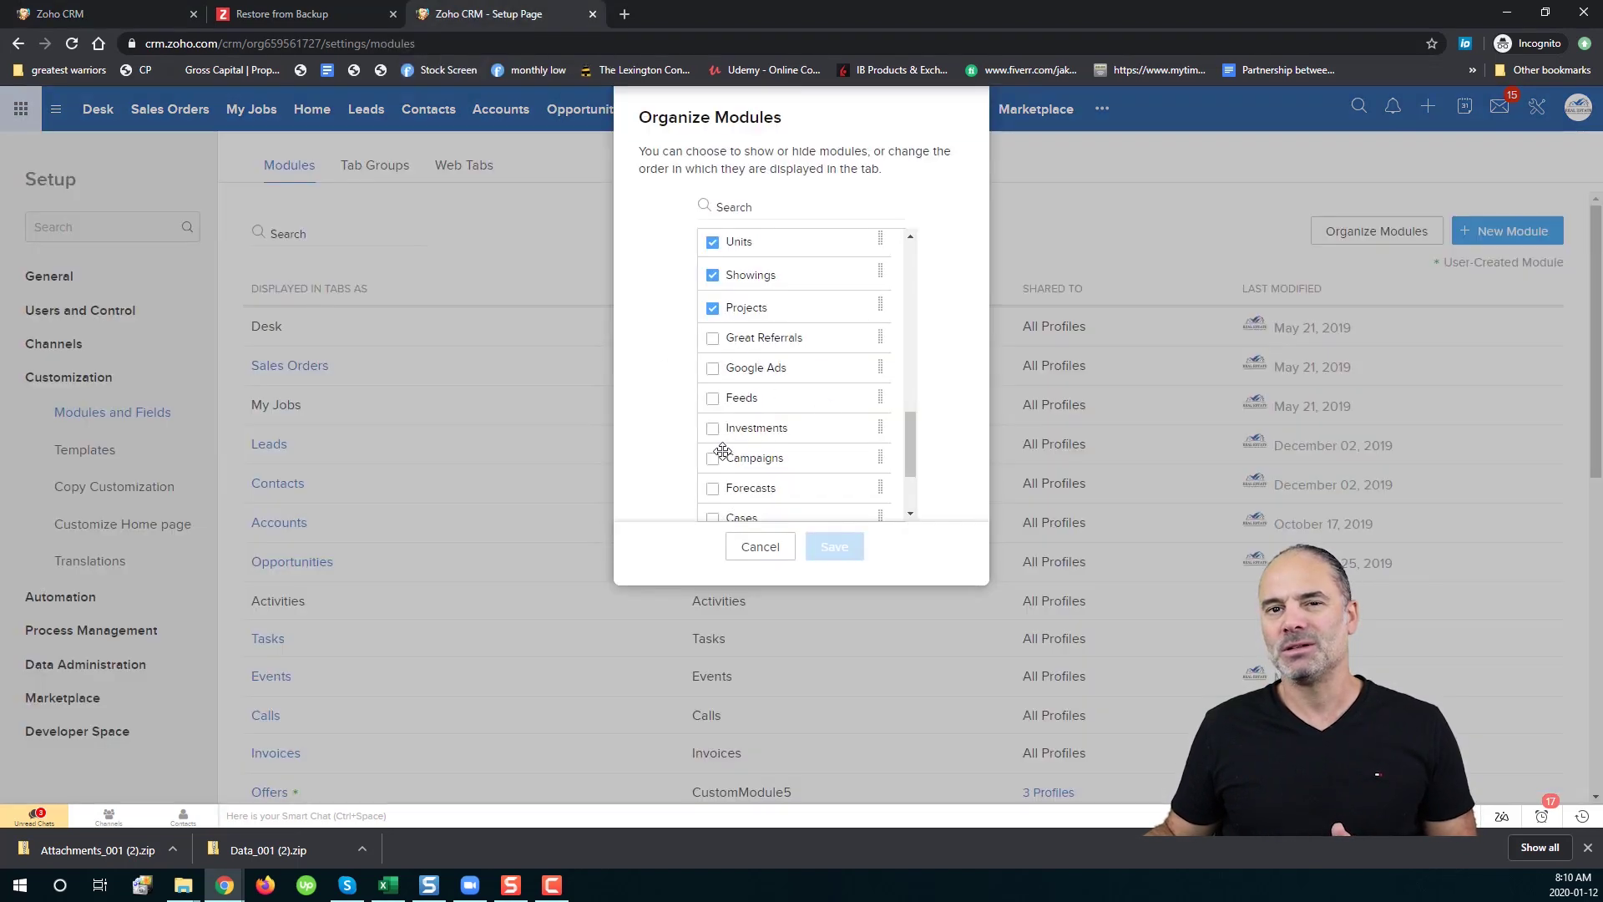
click(758, 547)
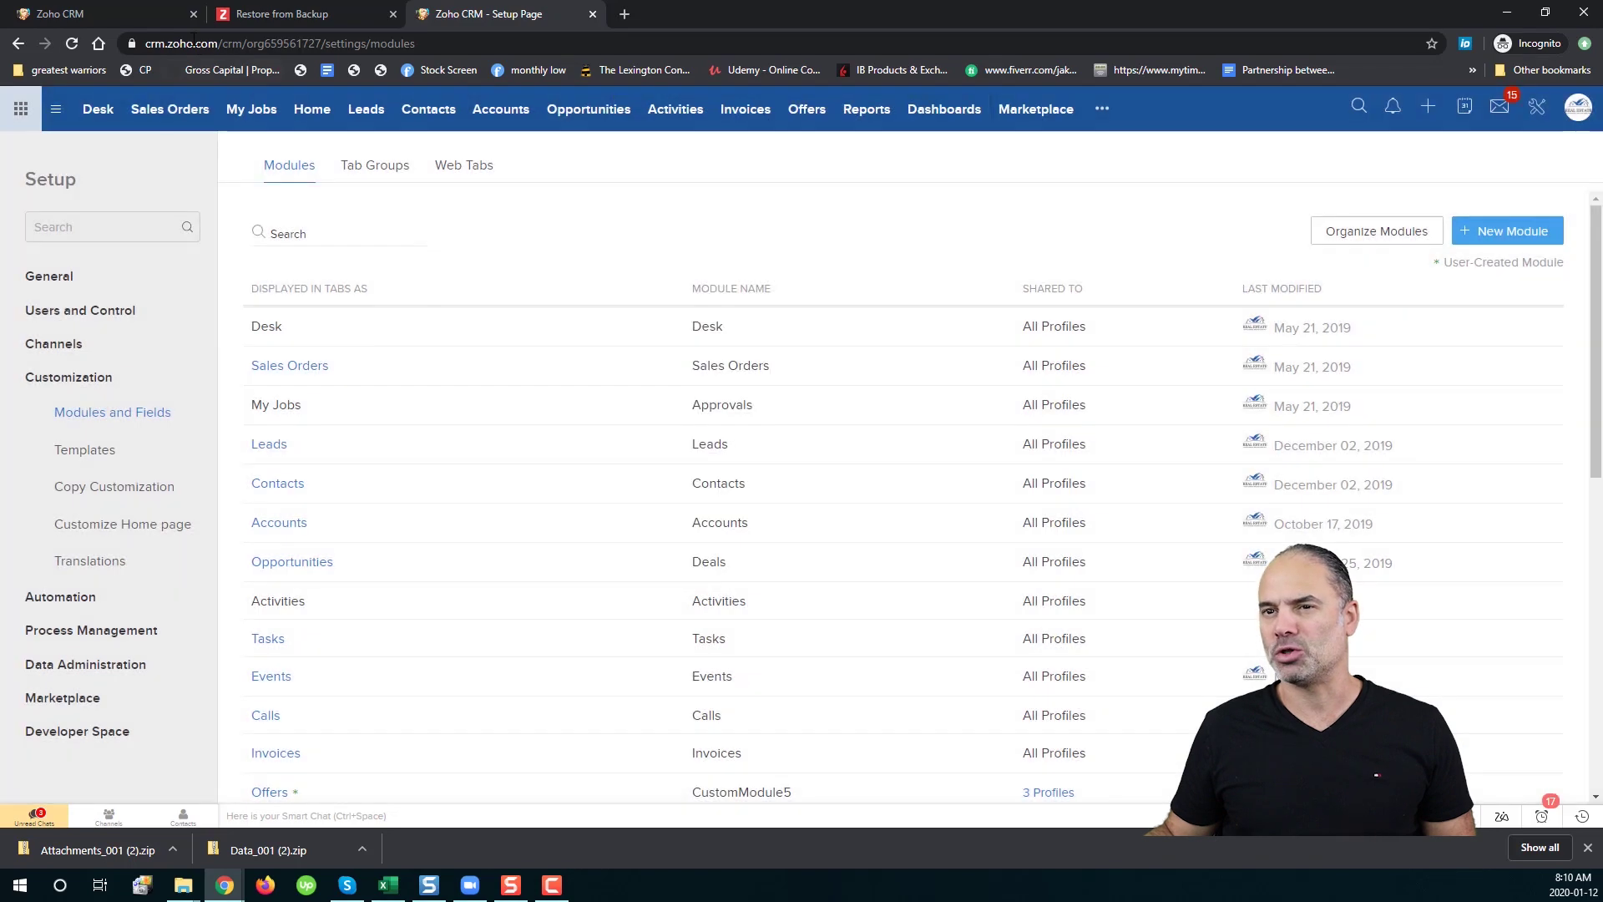
In the migration tab, confirm Attachments keeps Attachments_001.csv and cancel unchanged.
click(141, 17)
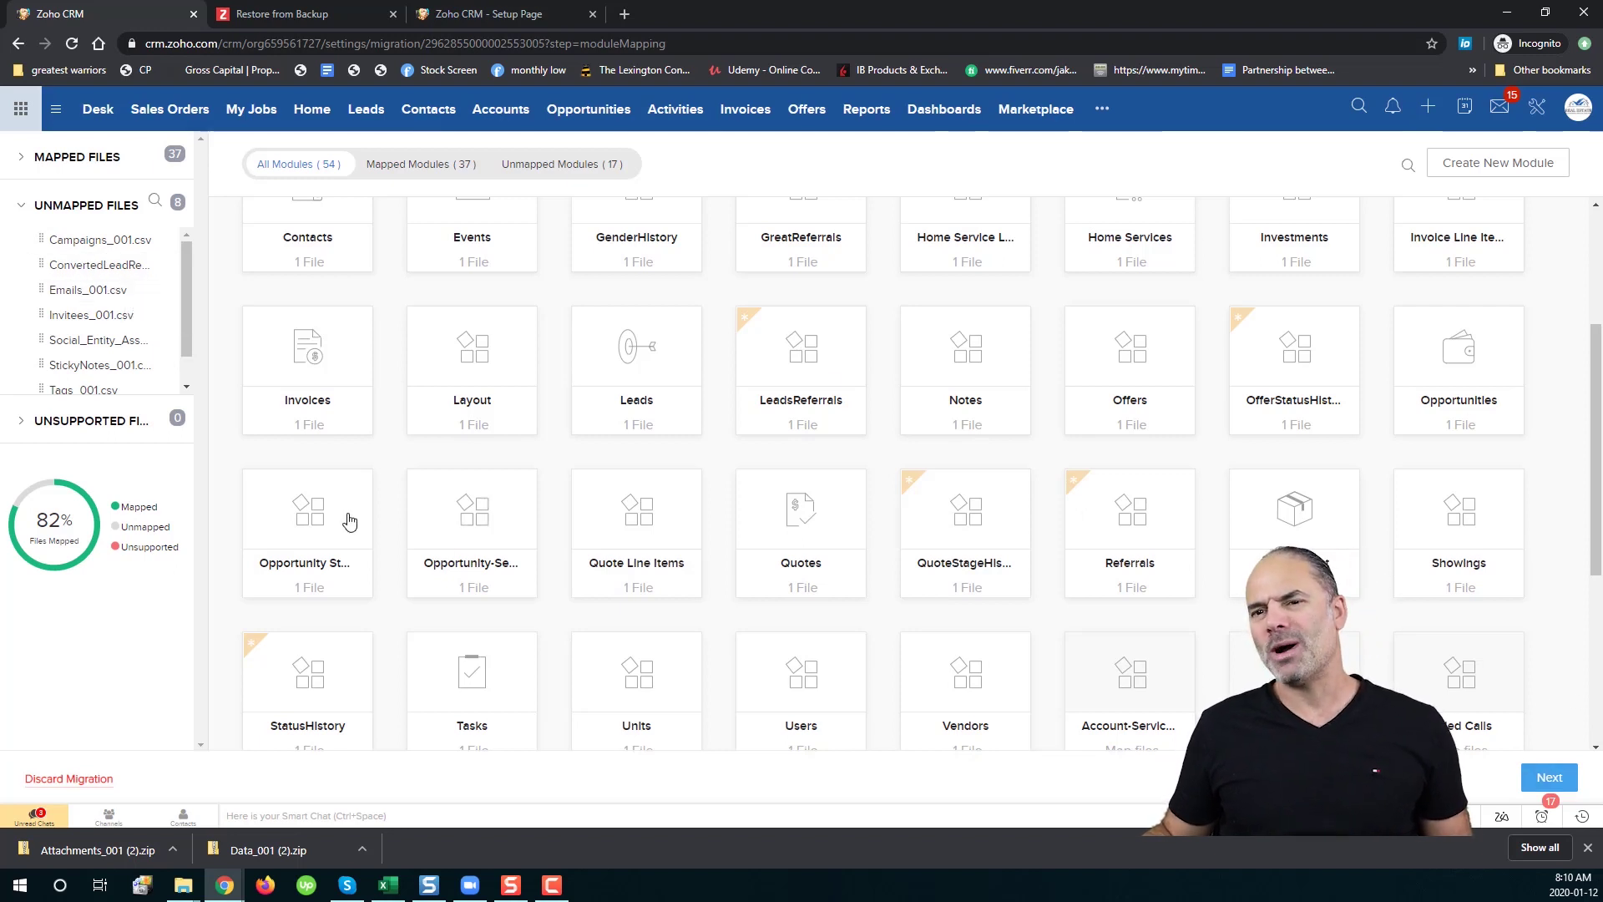
scroll(710, 428, up, 3)
scroll(711, 429, up, 1)
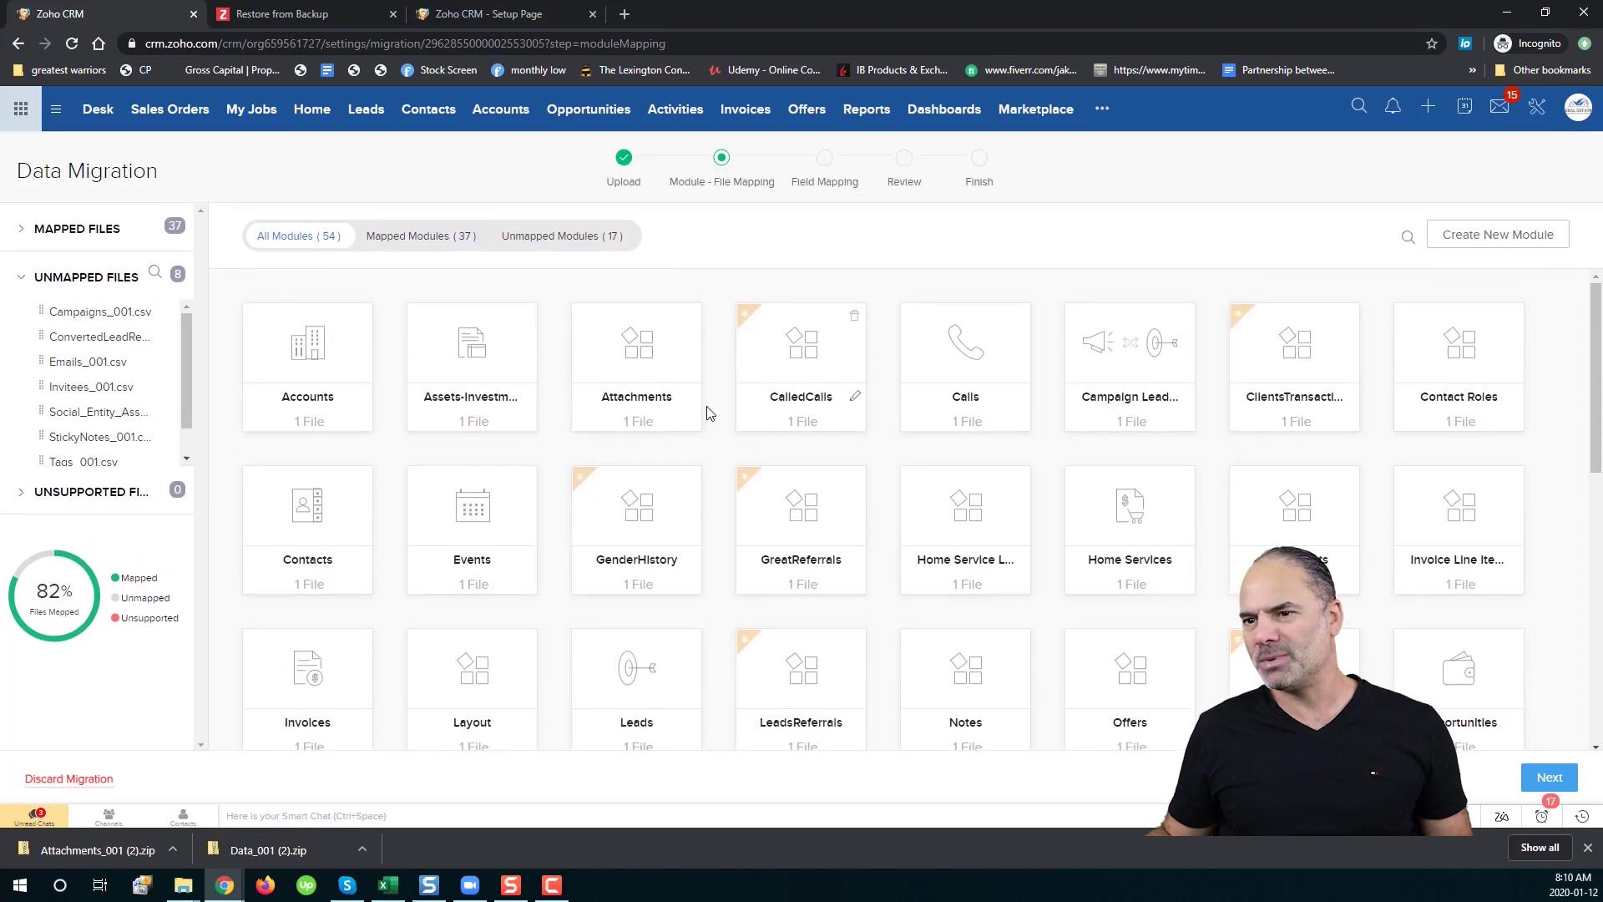
click(637, 346)
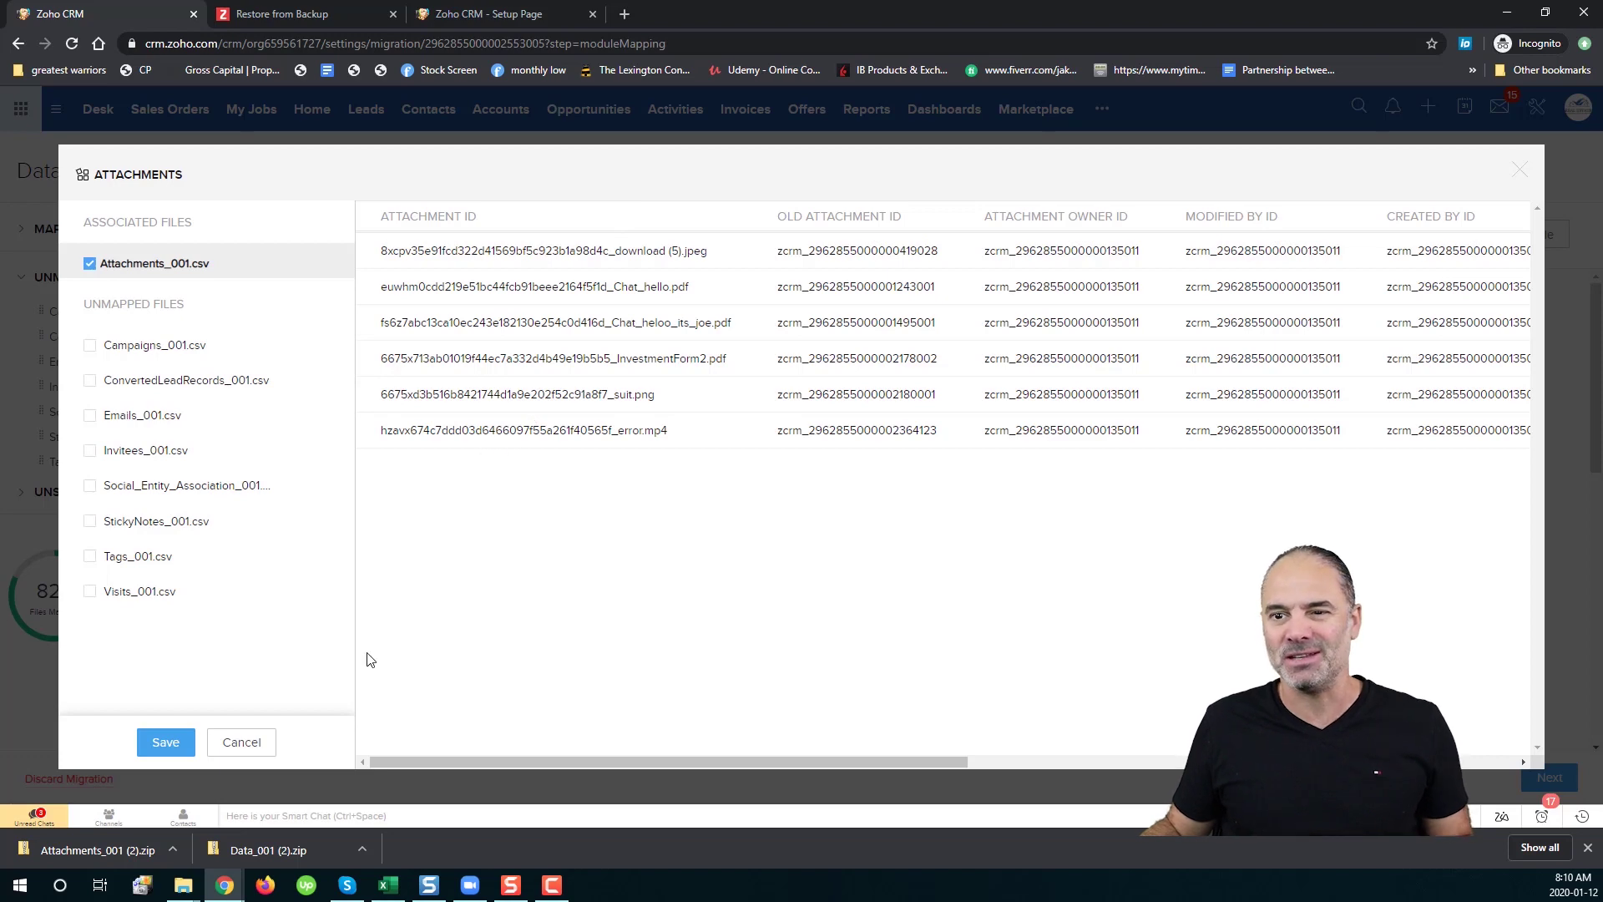
click(251, 746)
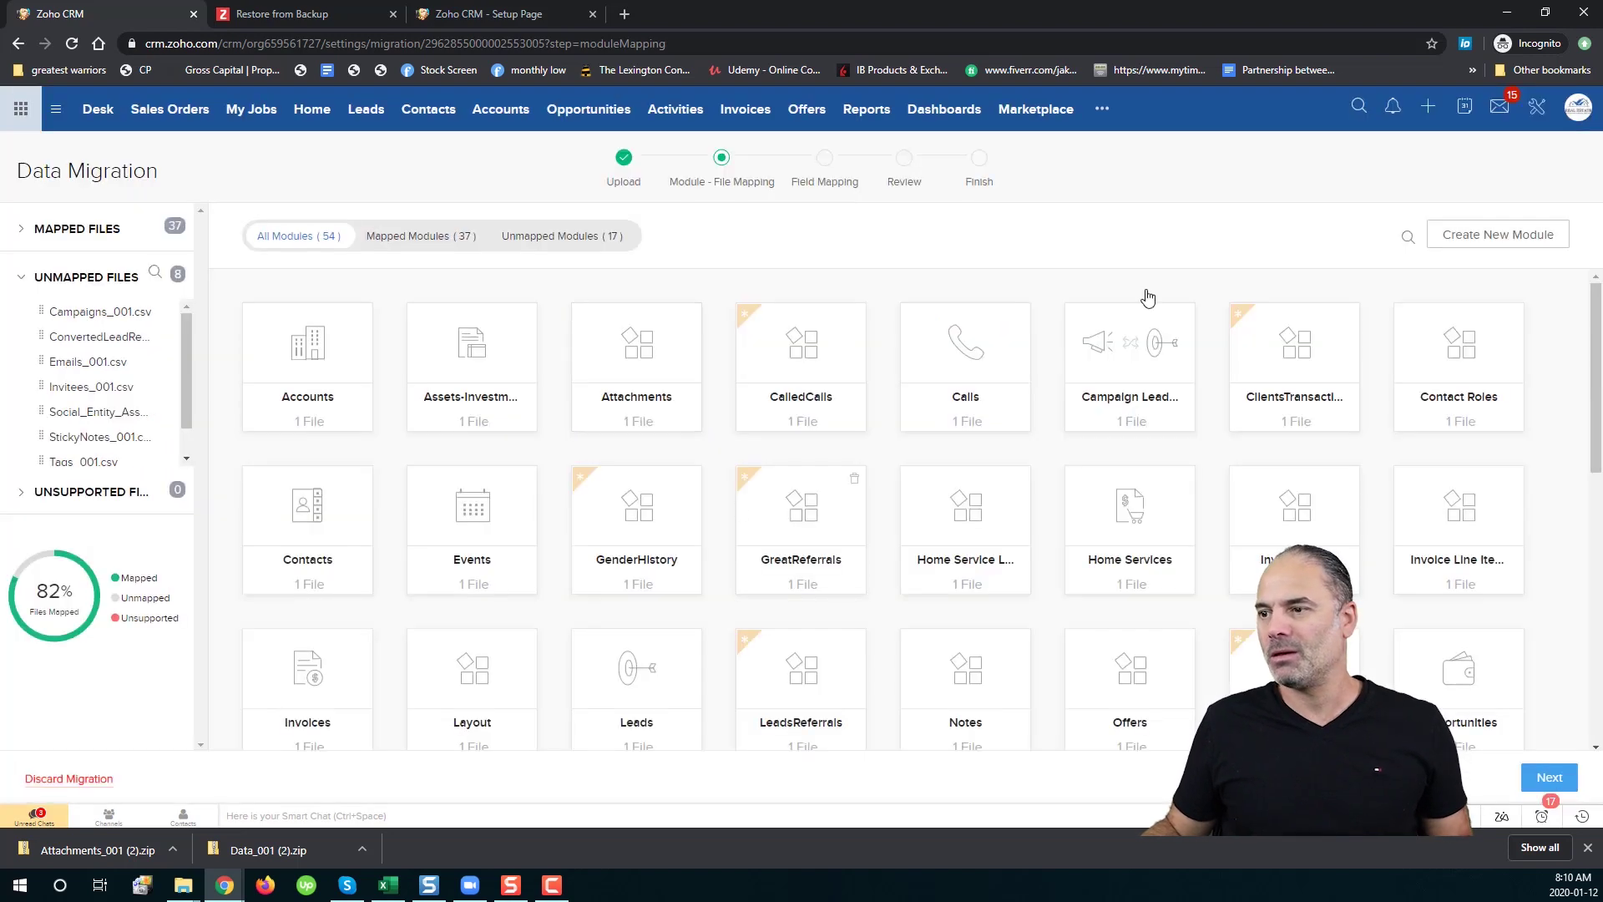
Advance to Field Mapping, where Accounts shows 23 fields mapped and 32 unmapped.
click(1549, 778)
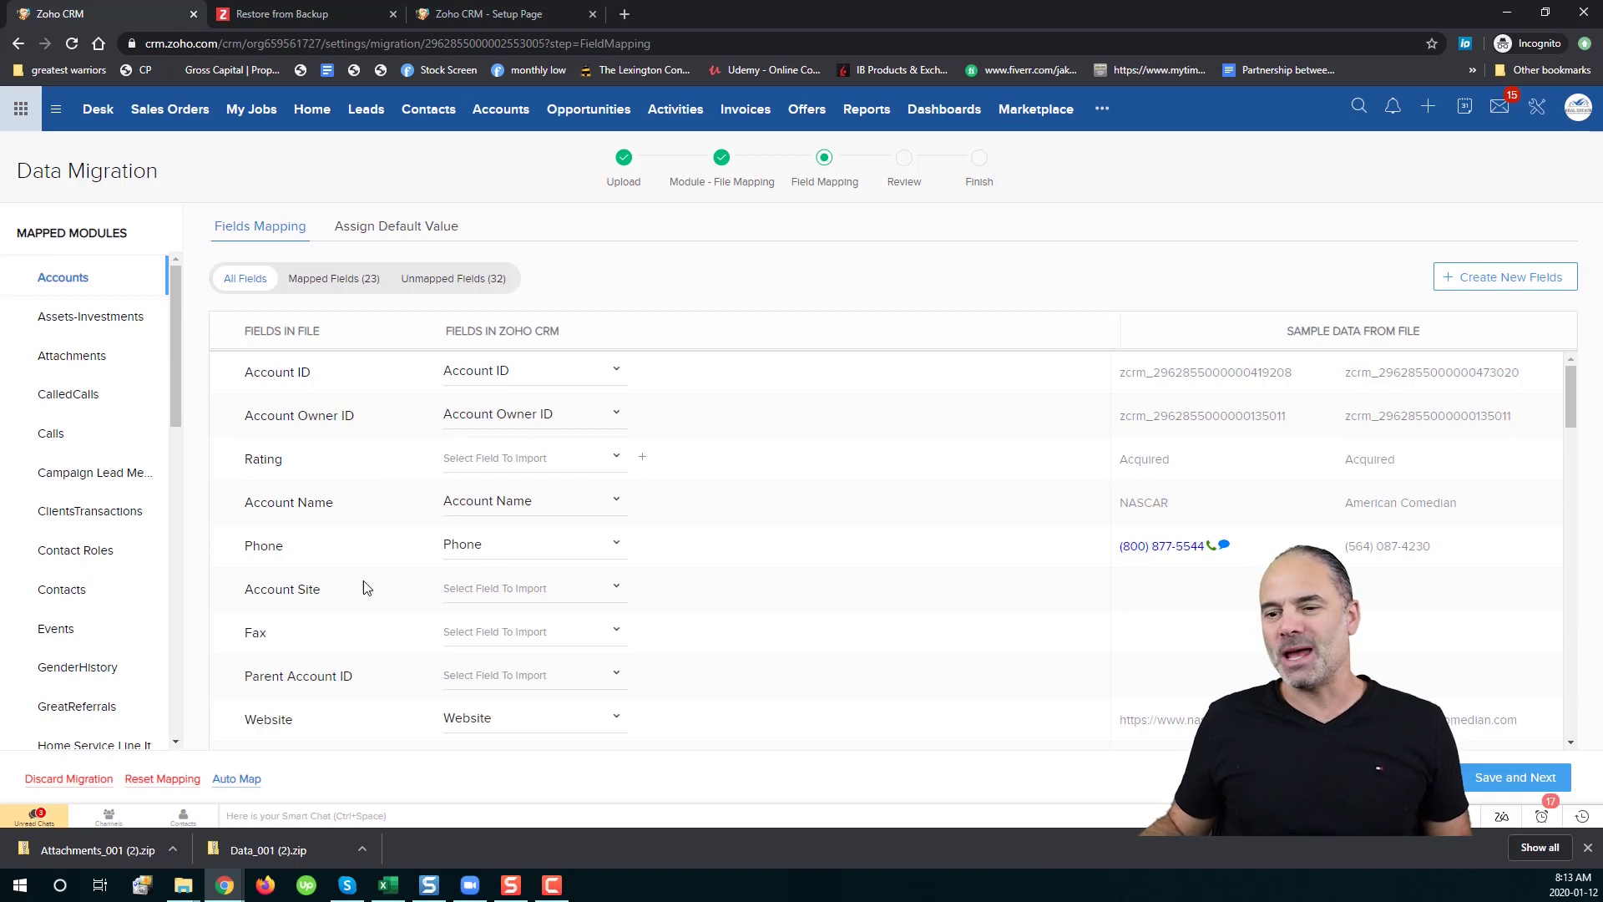
Auto-map the Accounts columns, review the 23 mapped fields, and save the Accounts mapping.
click(248, 783)
click(840, 225)
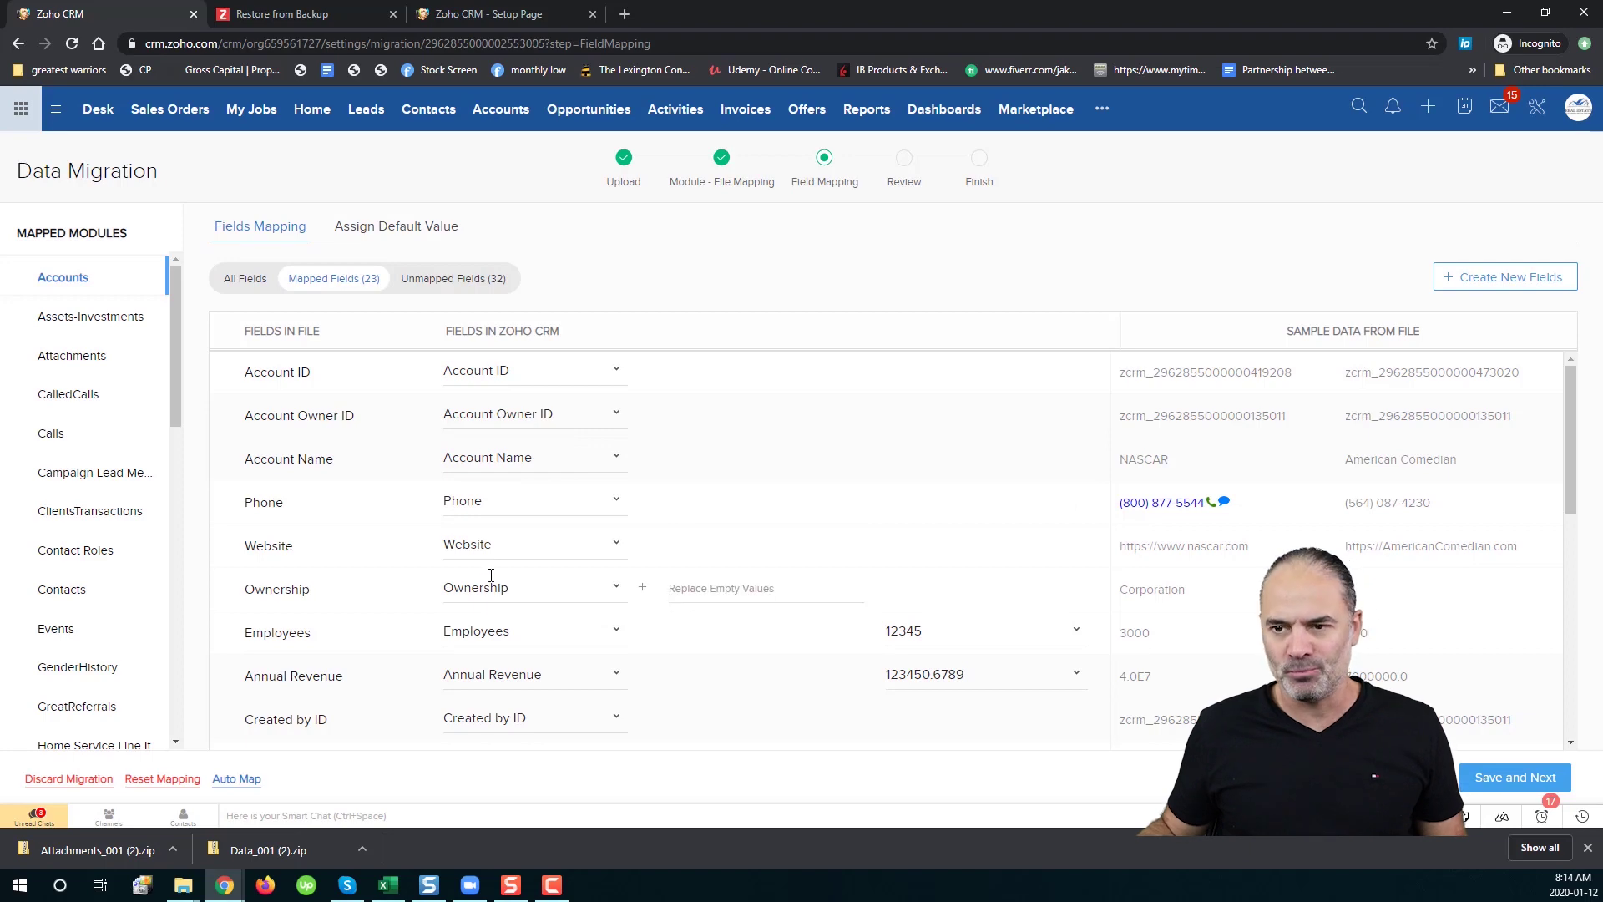
scroll(518, 576, down, 3)
scroll(520, 578, down, 4)
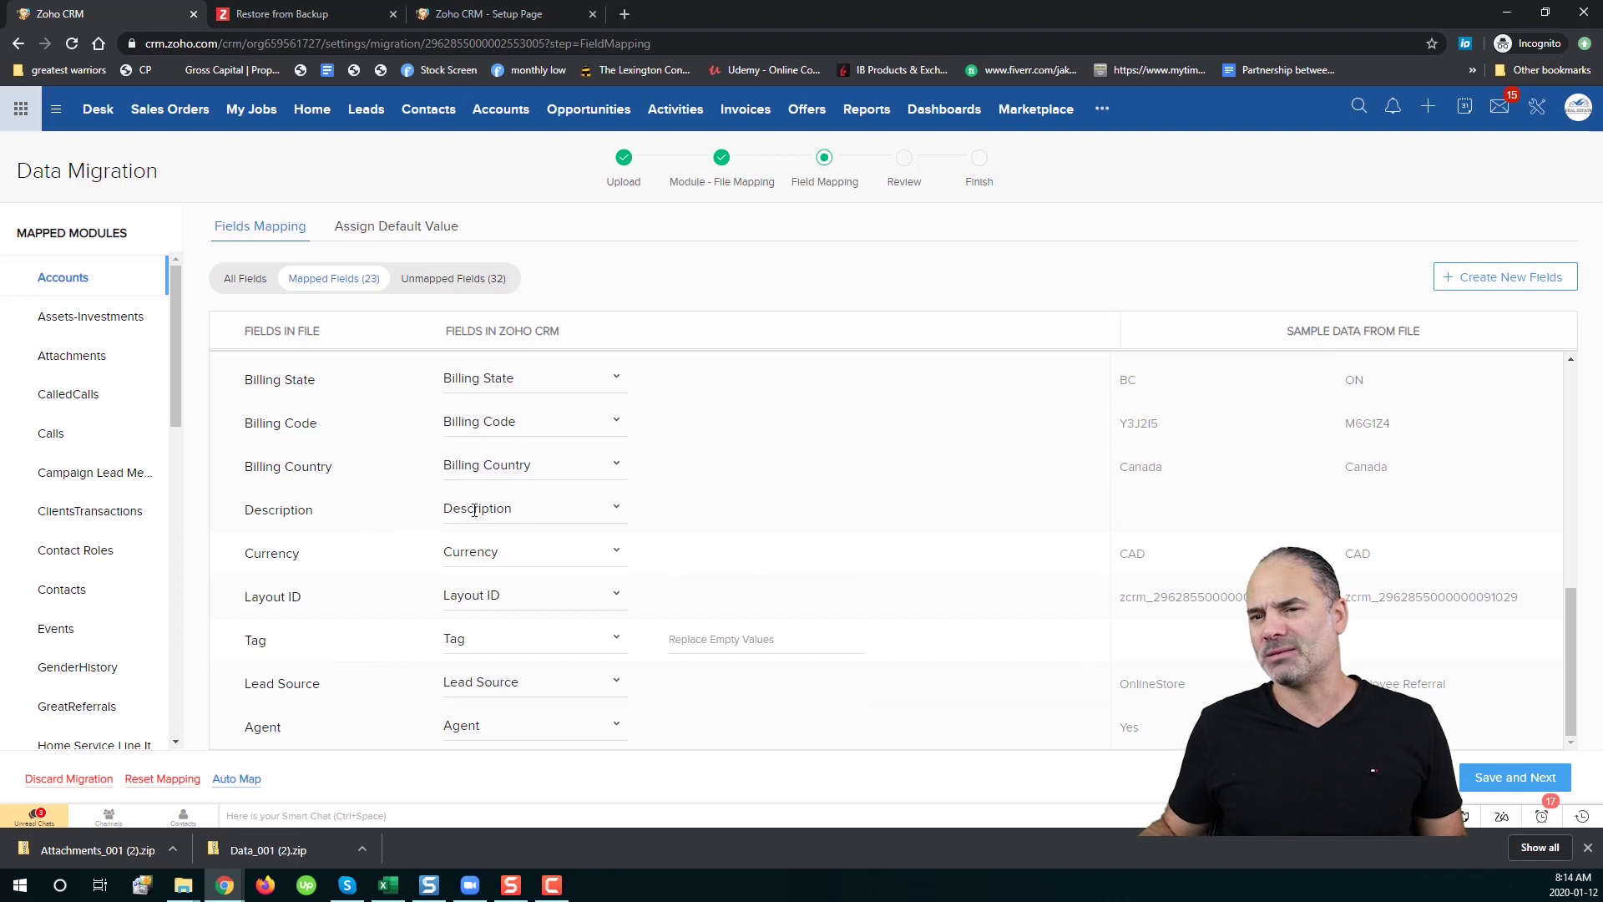
click(1512, 778)
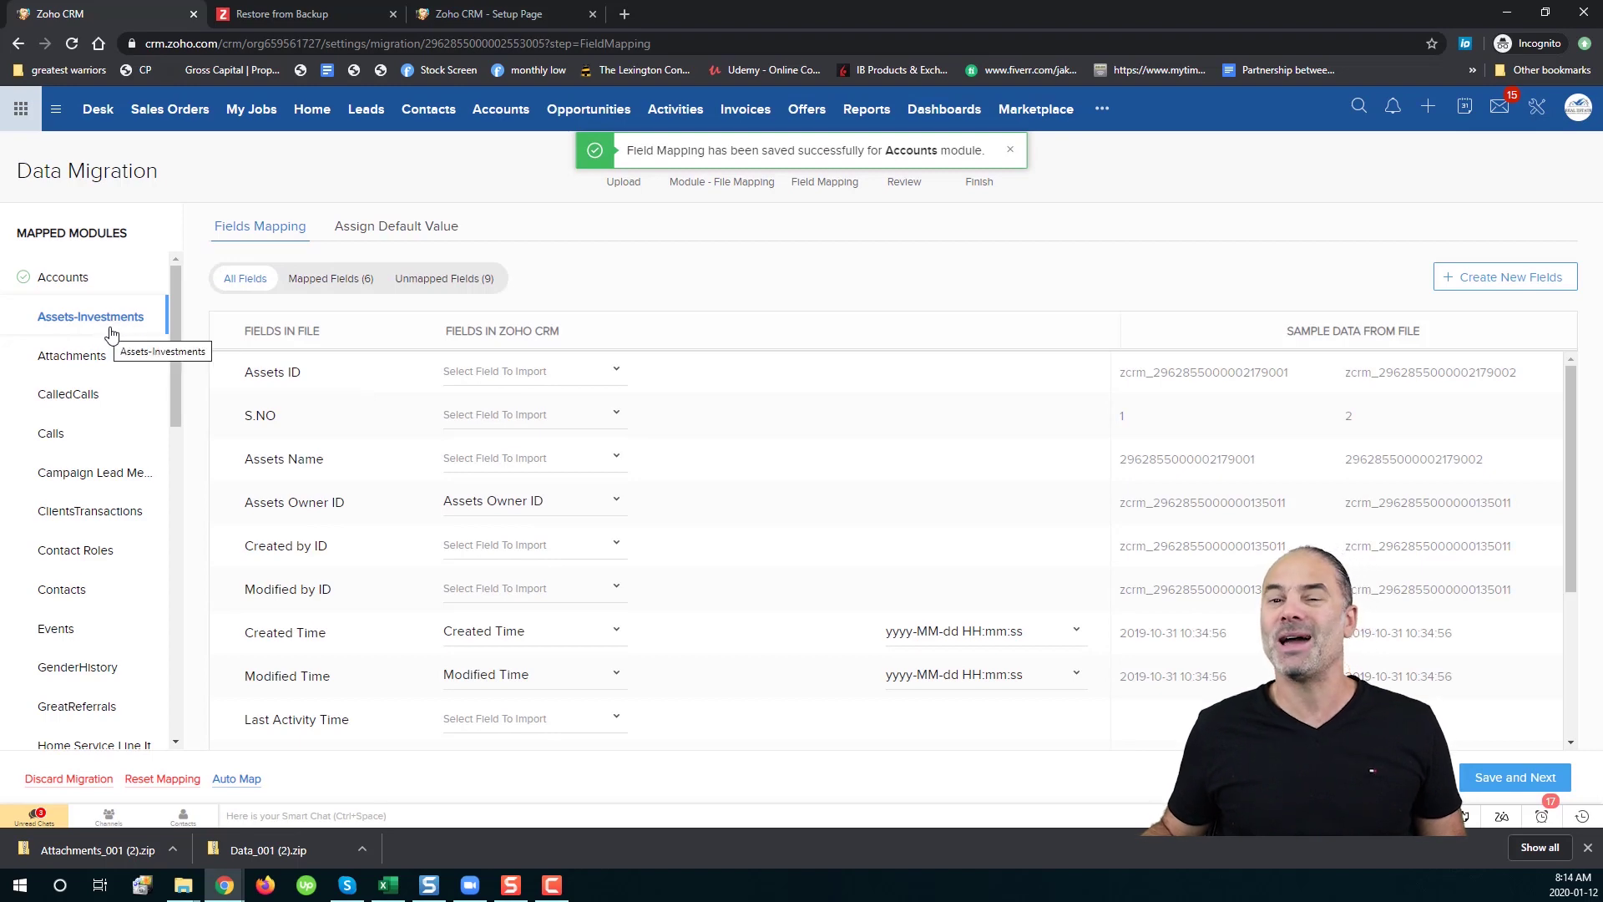
Auto-map the Assets-Investments fields and filter the list to the remaining unmapped fields.
click(238, 778)
click(843, 226)
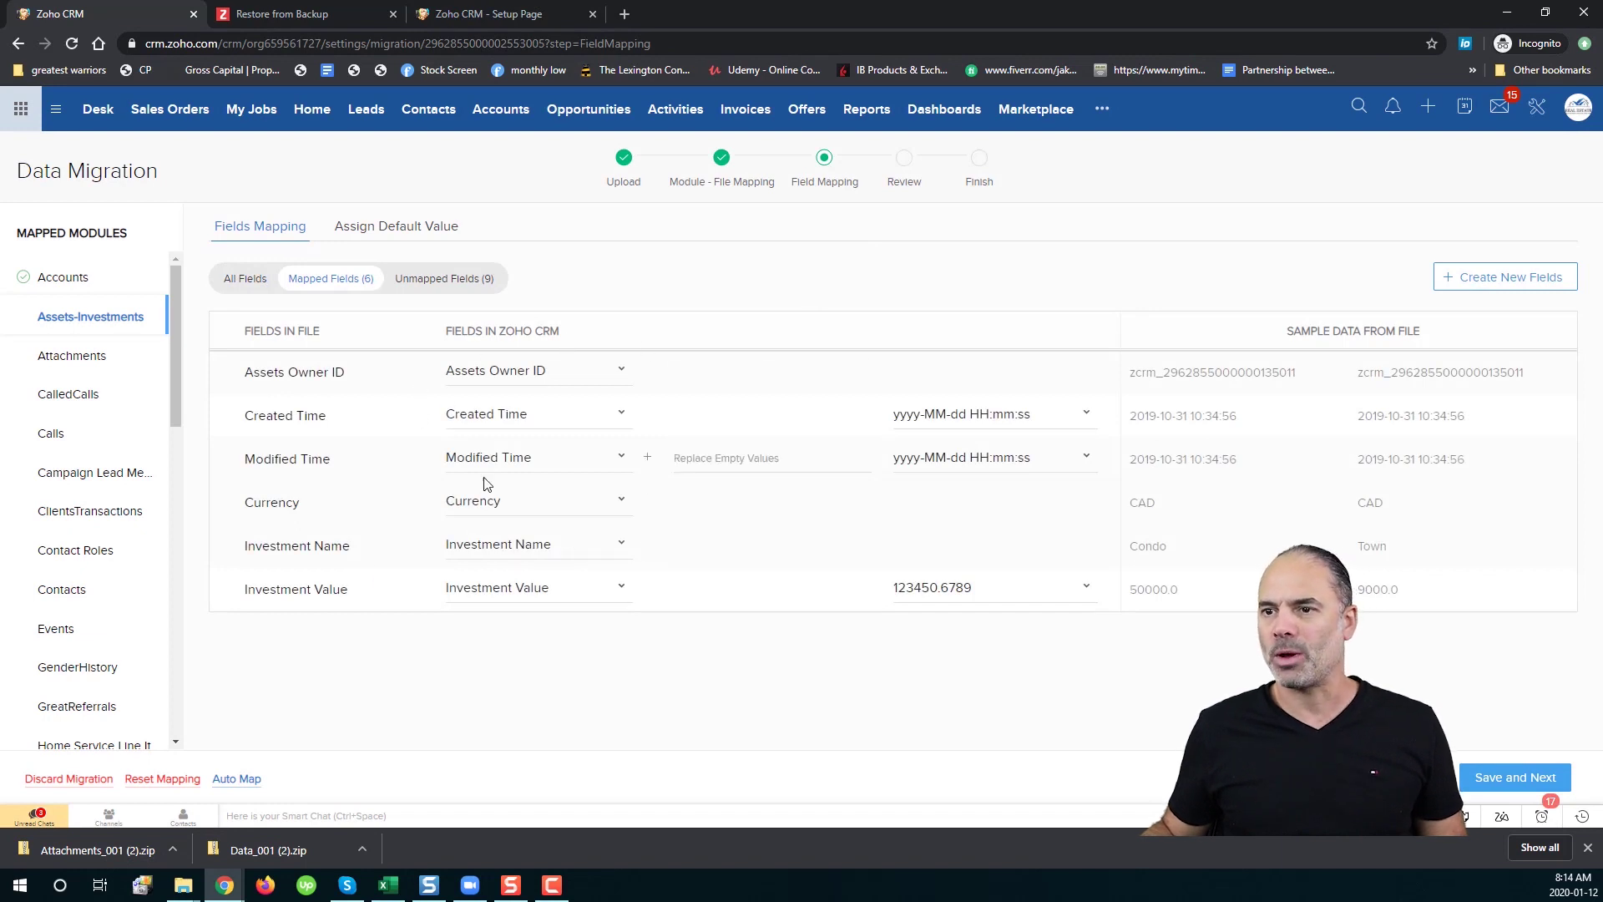
click(461, 280)
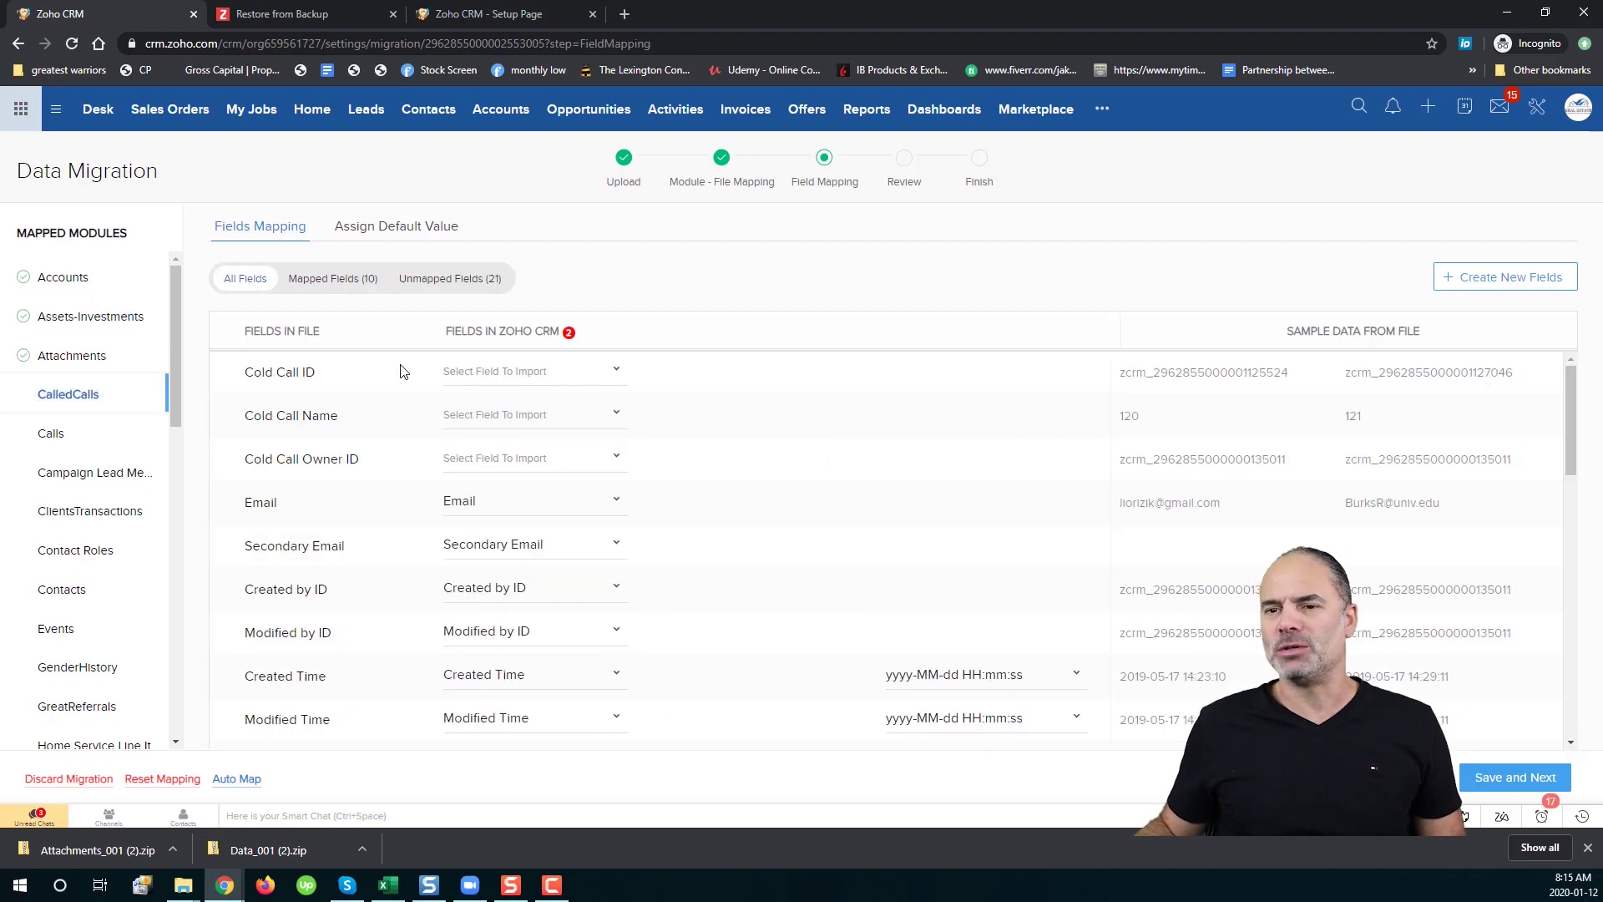
Auto-match the remaining CalledCalls fields after the initial save attempts fail.
click(1485, 773)
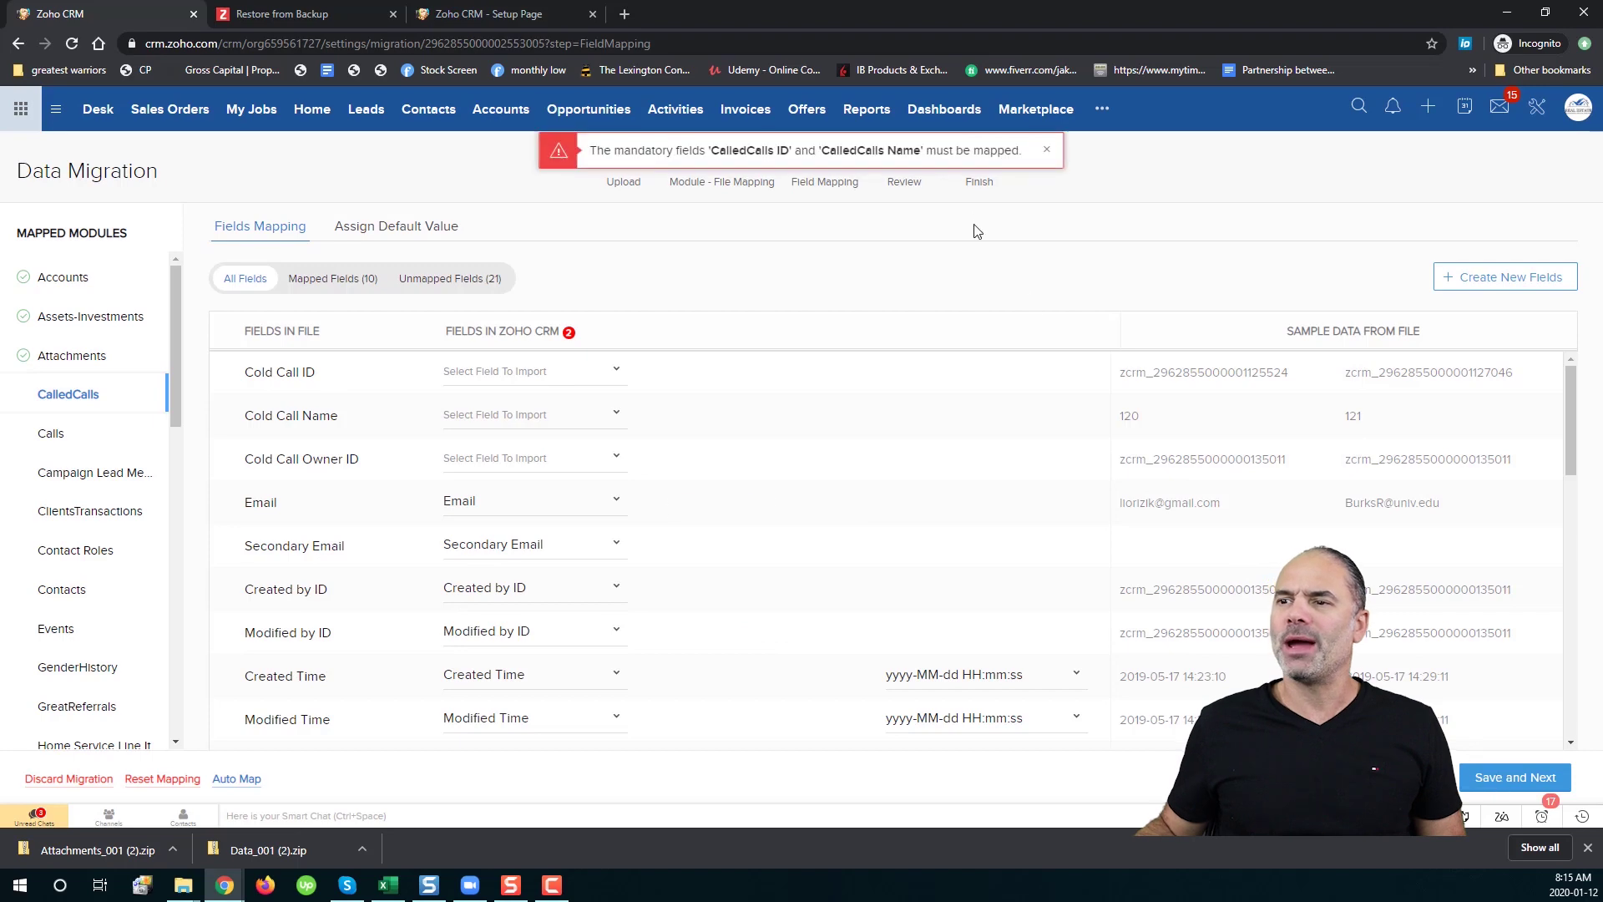
scroll(1060, 576, up, 10)
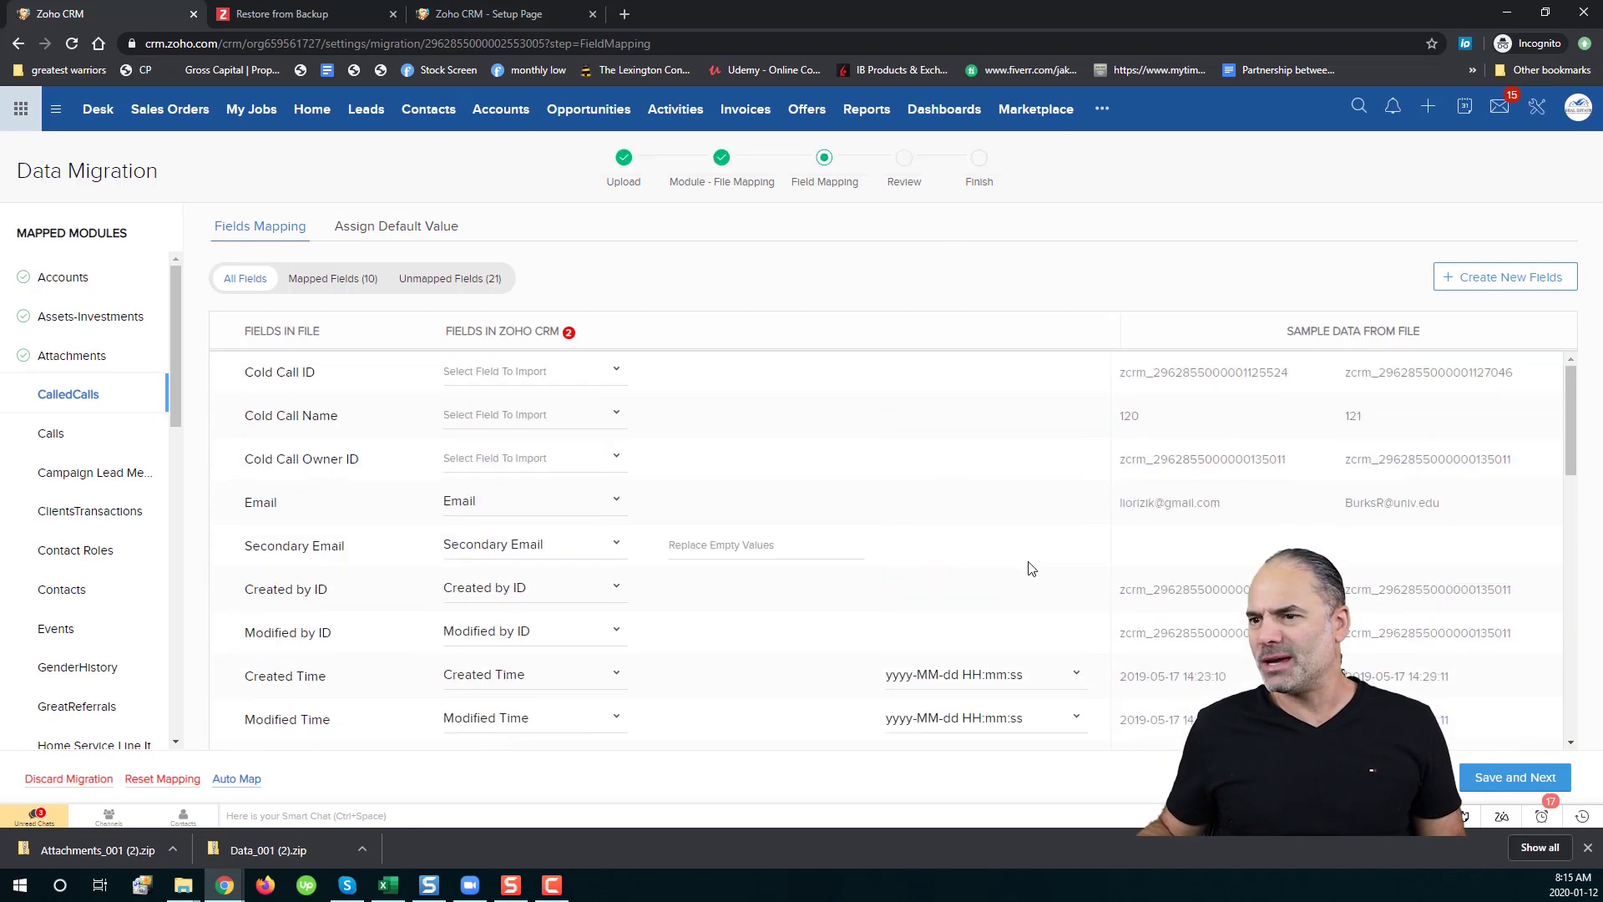
scroll(983, 541, down, 2)
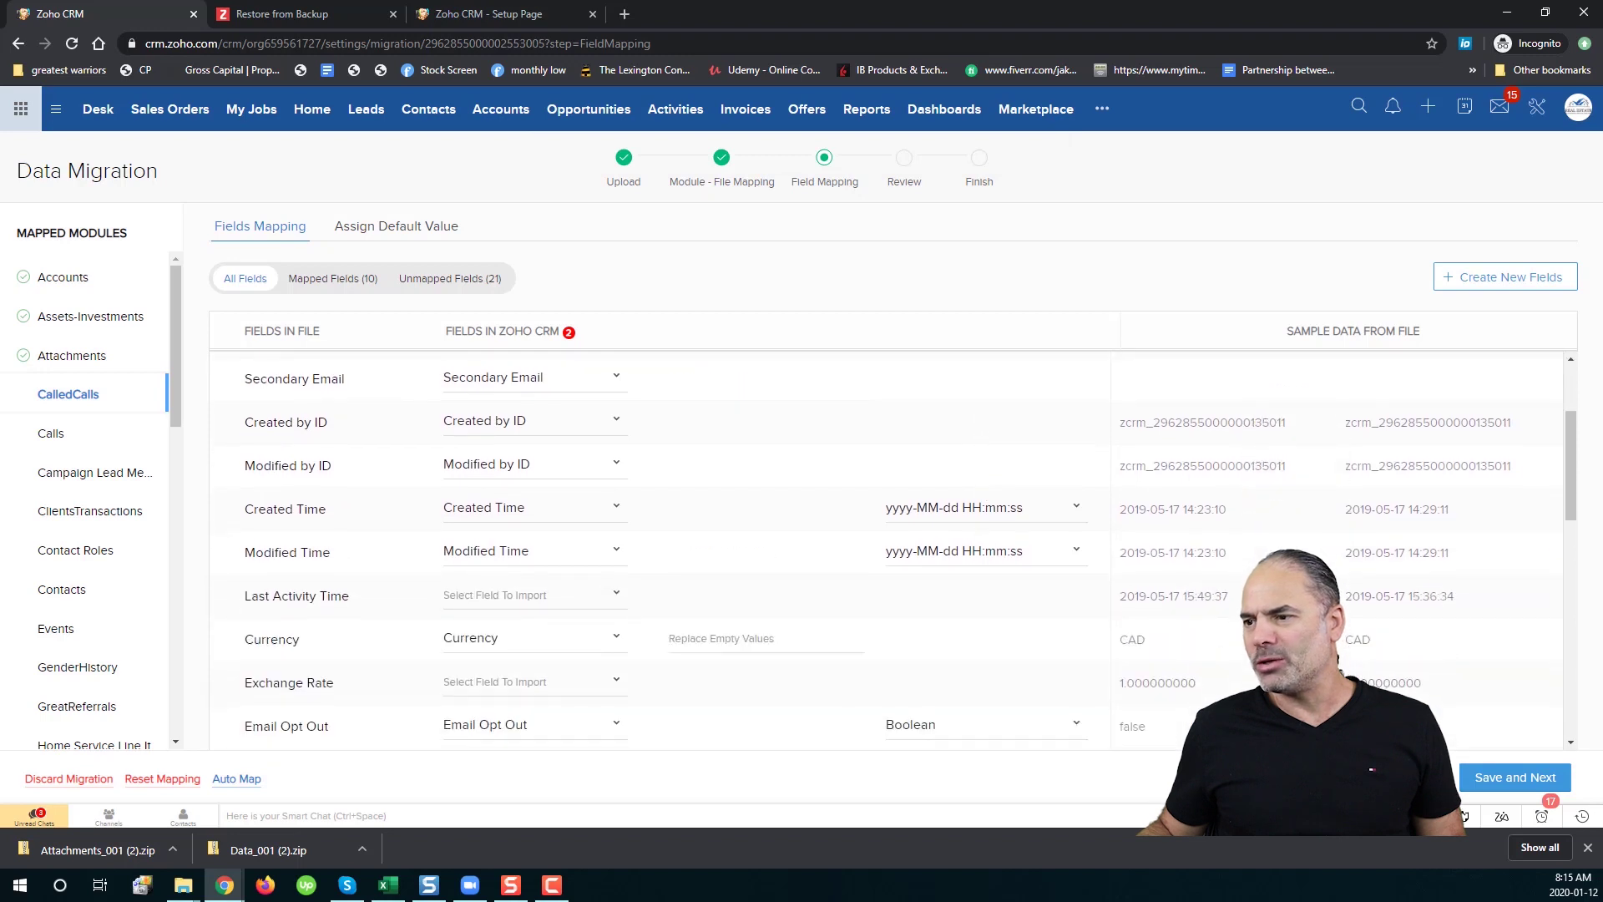
click(1488, 777)
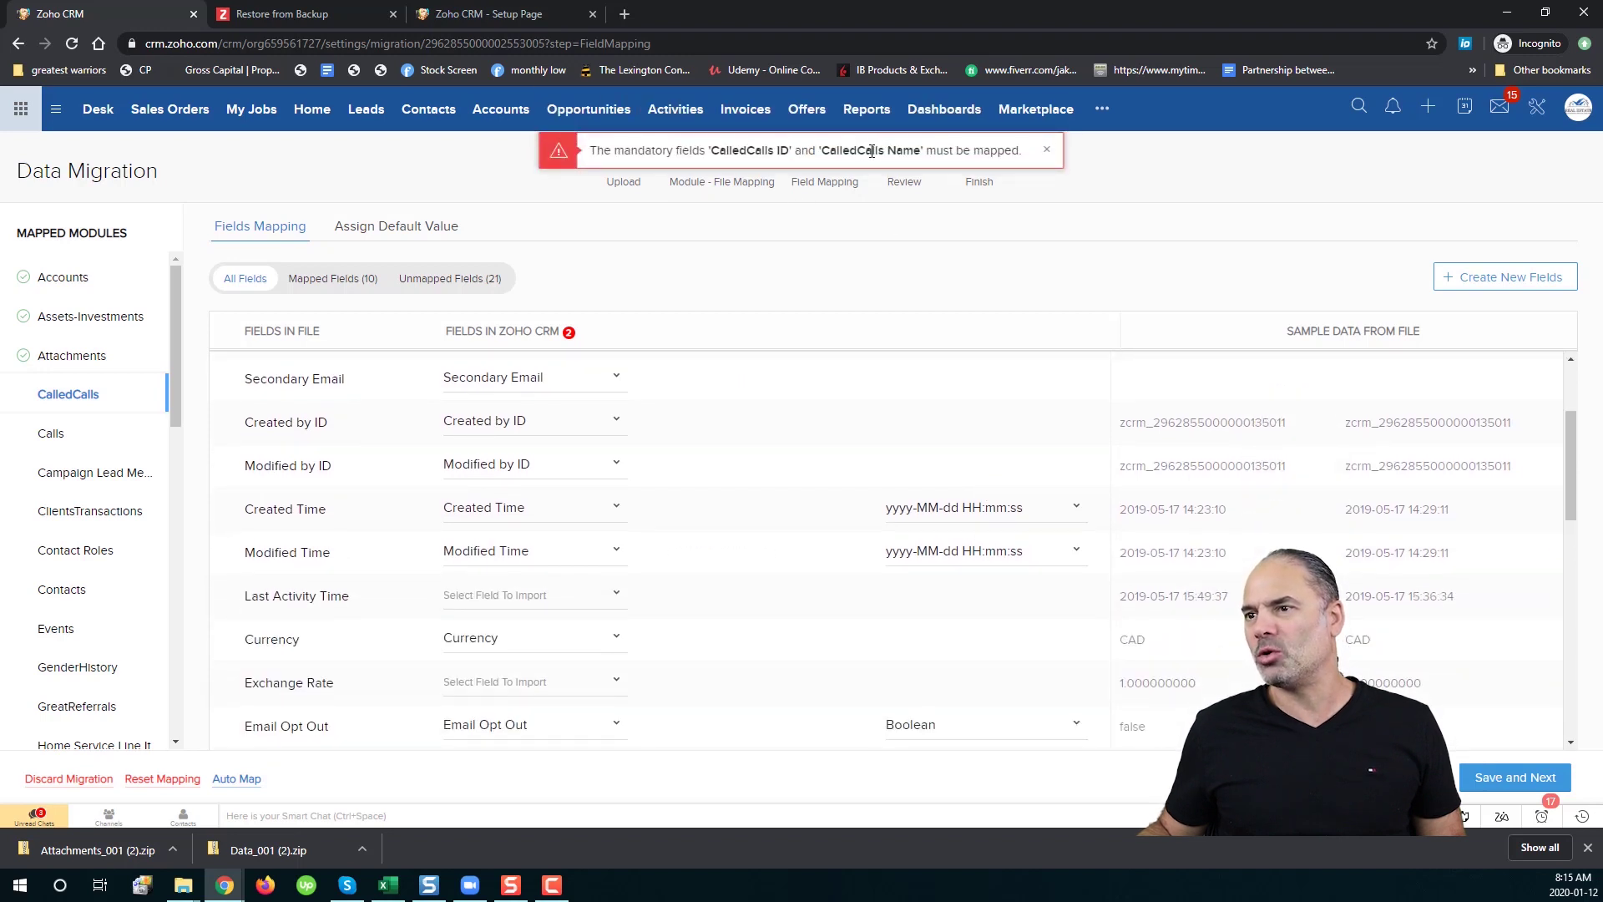
scroll(730, 429, up, 2)
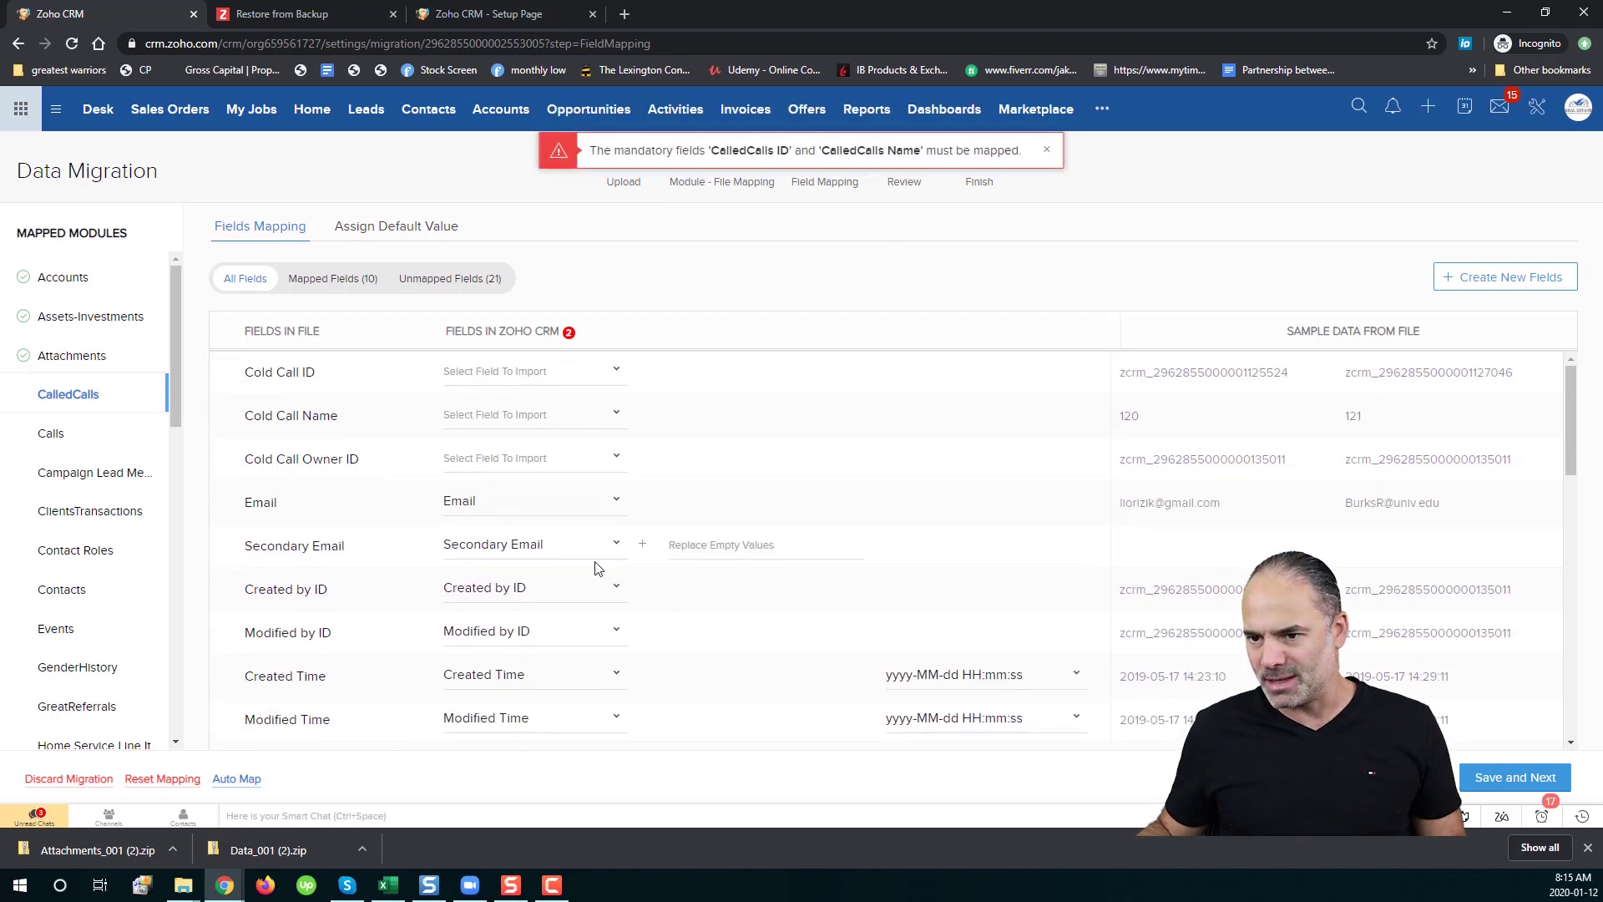
click(236, 779)
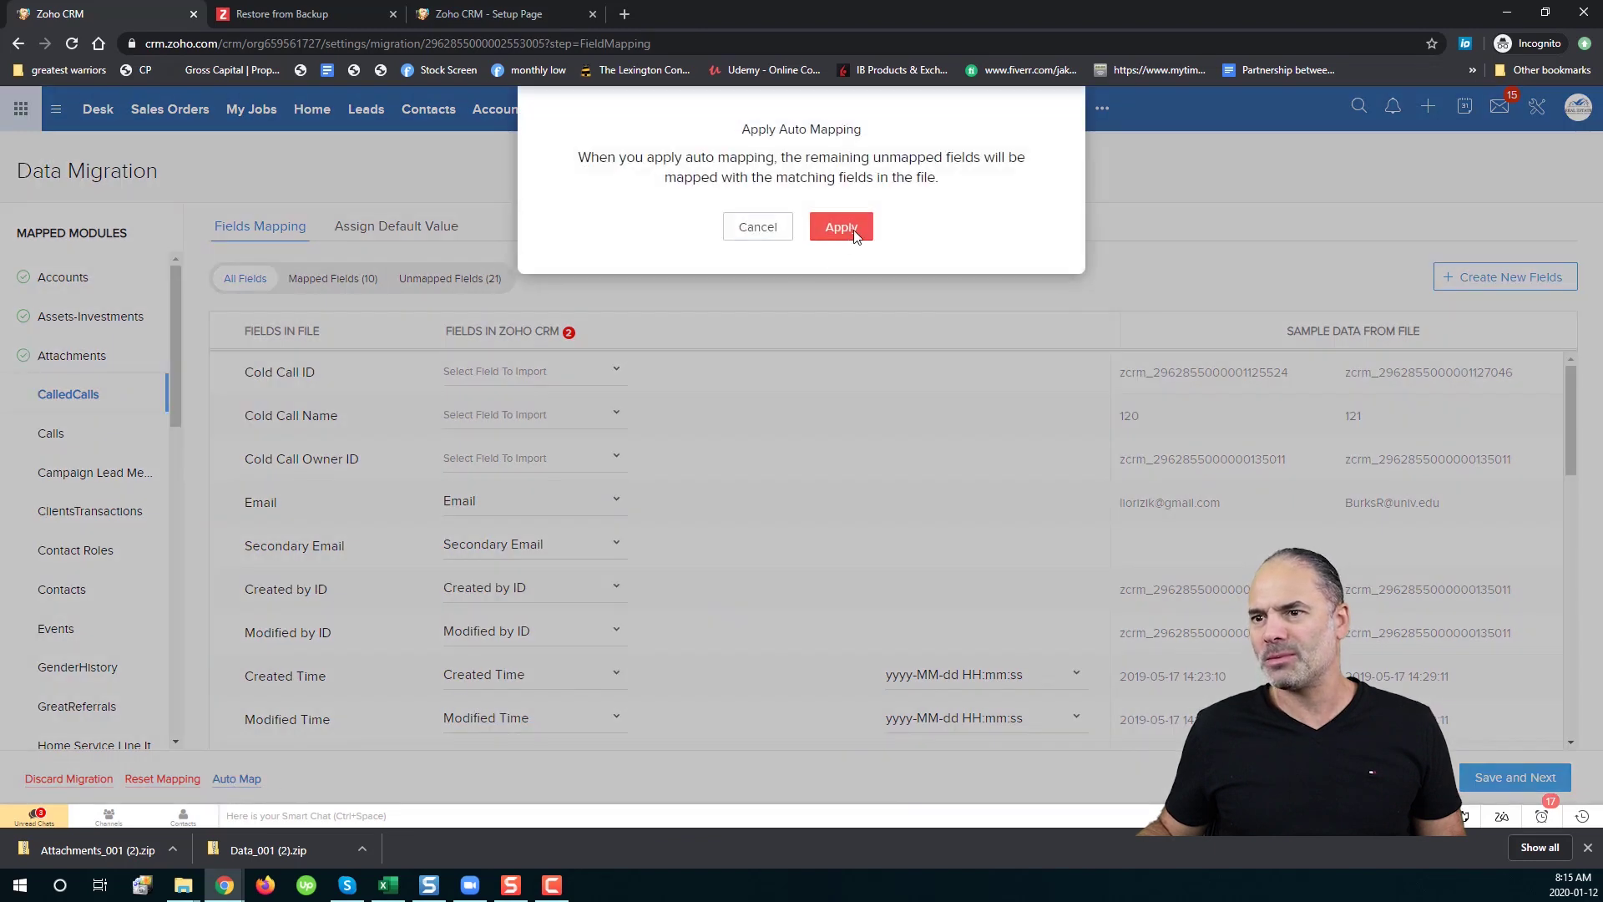
click(843, 234)
click(1492, 776)
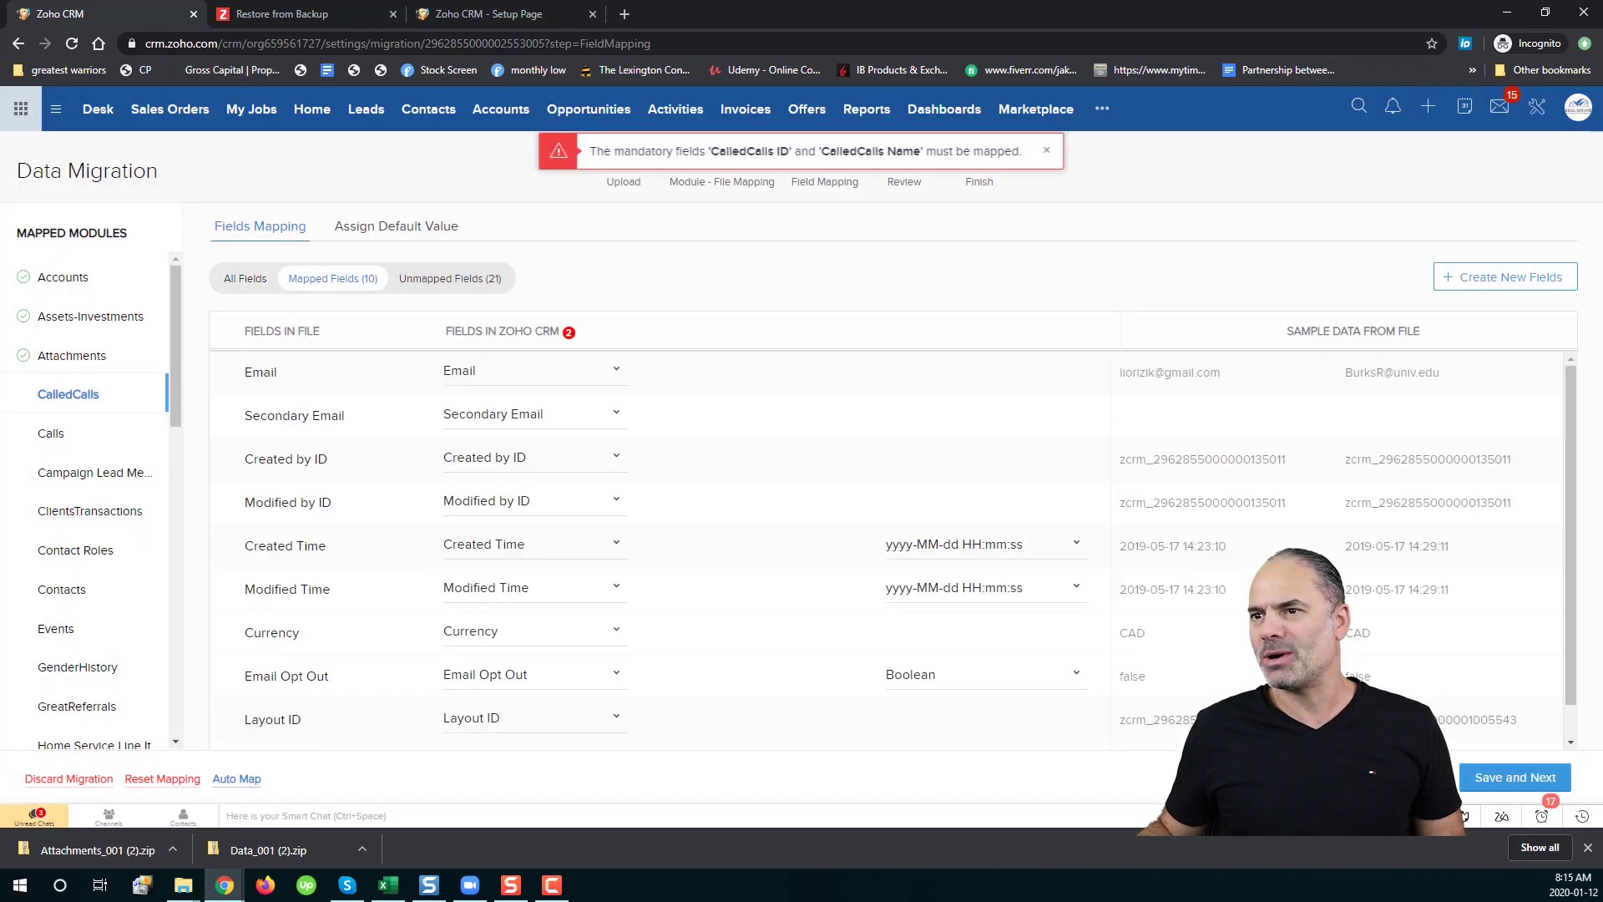
Map Cold Call ID to CalledCalls ID and Cold Call Name to CalledCalls Name, then save.
click(450, 278)
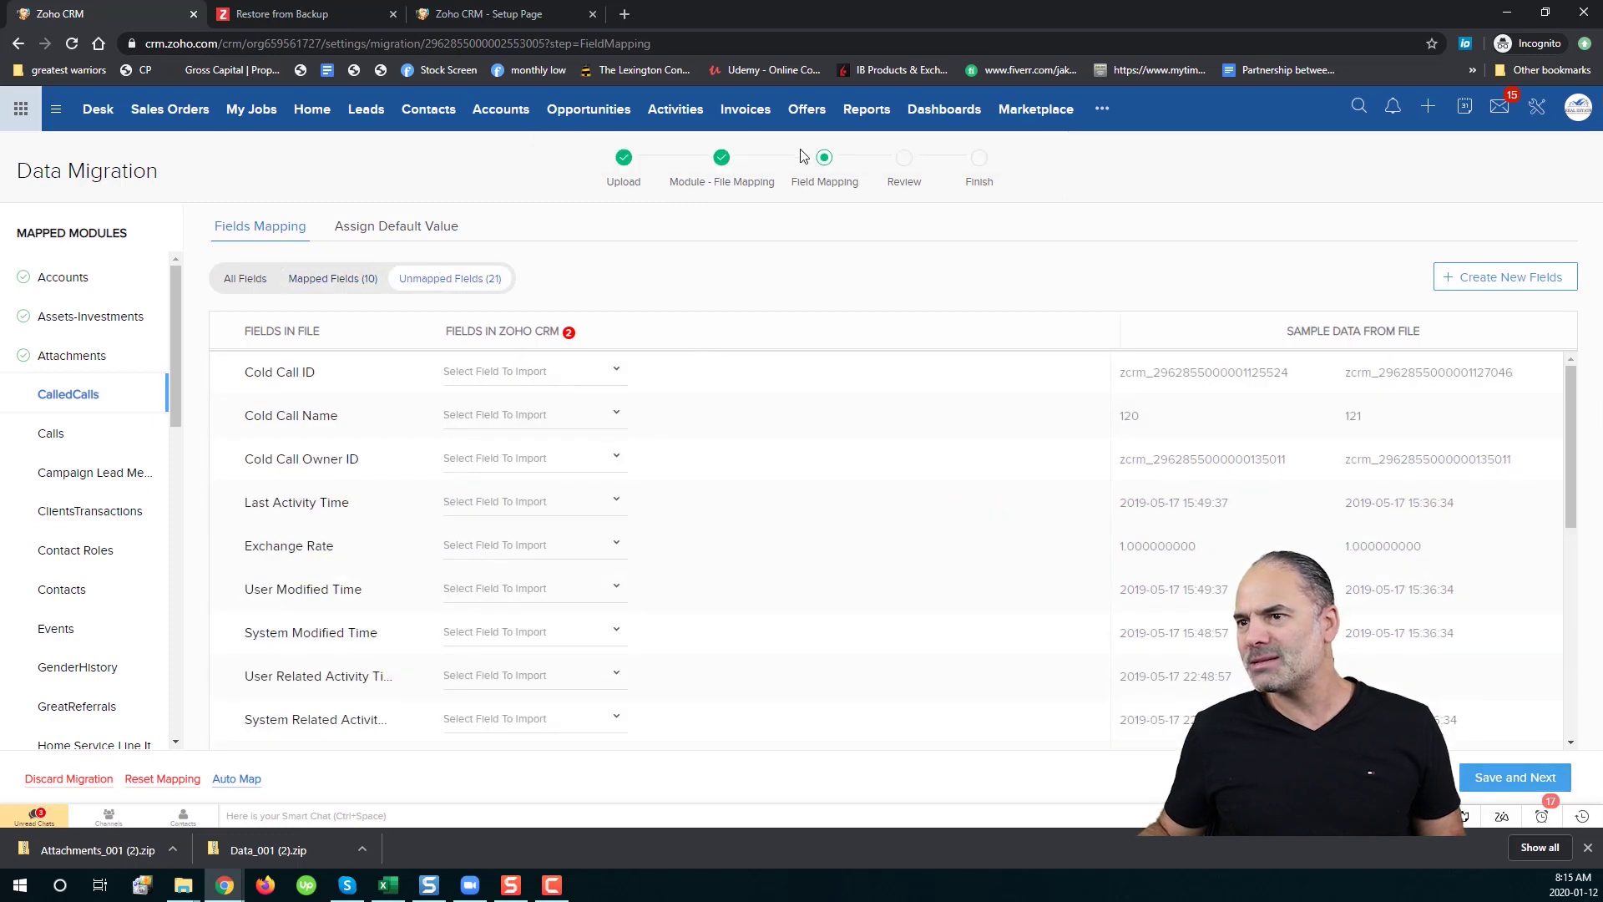
click(495, 370)
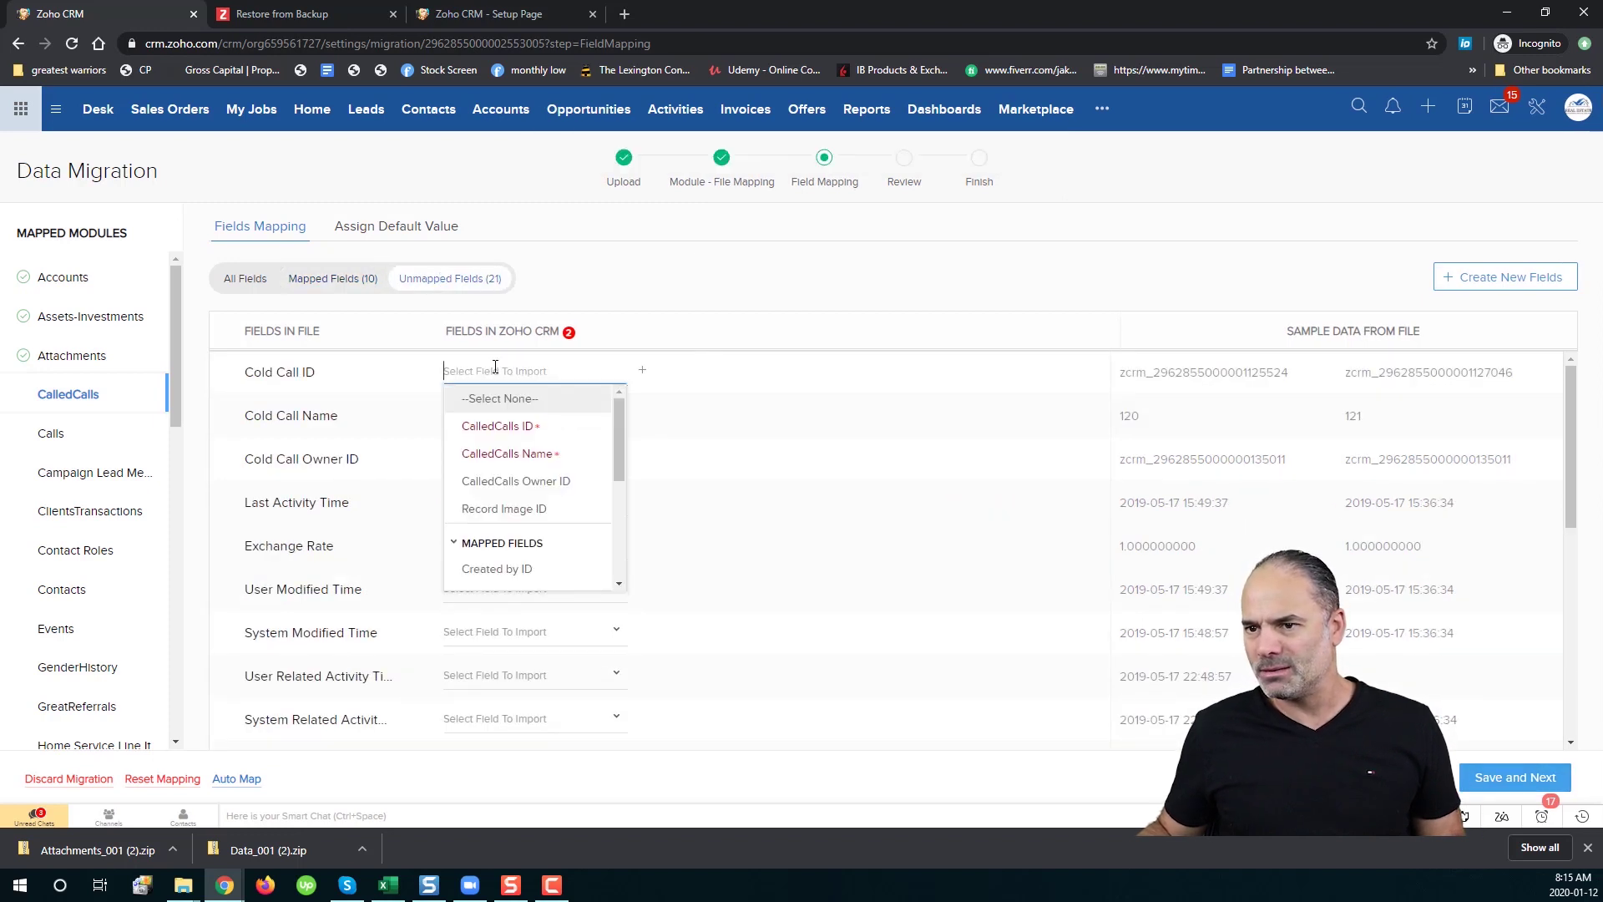
click(531, 427)
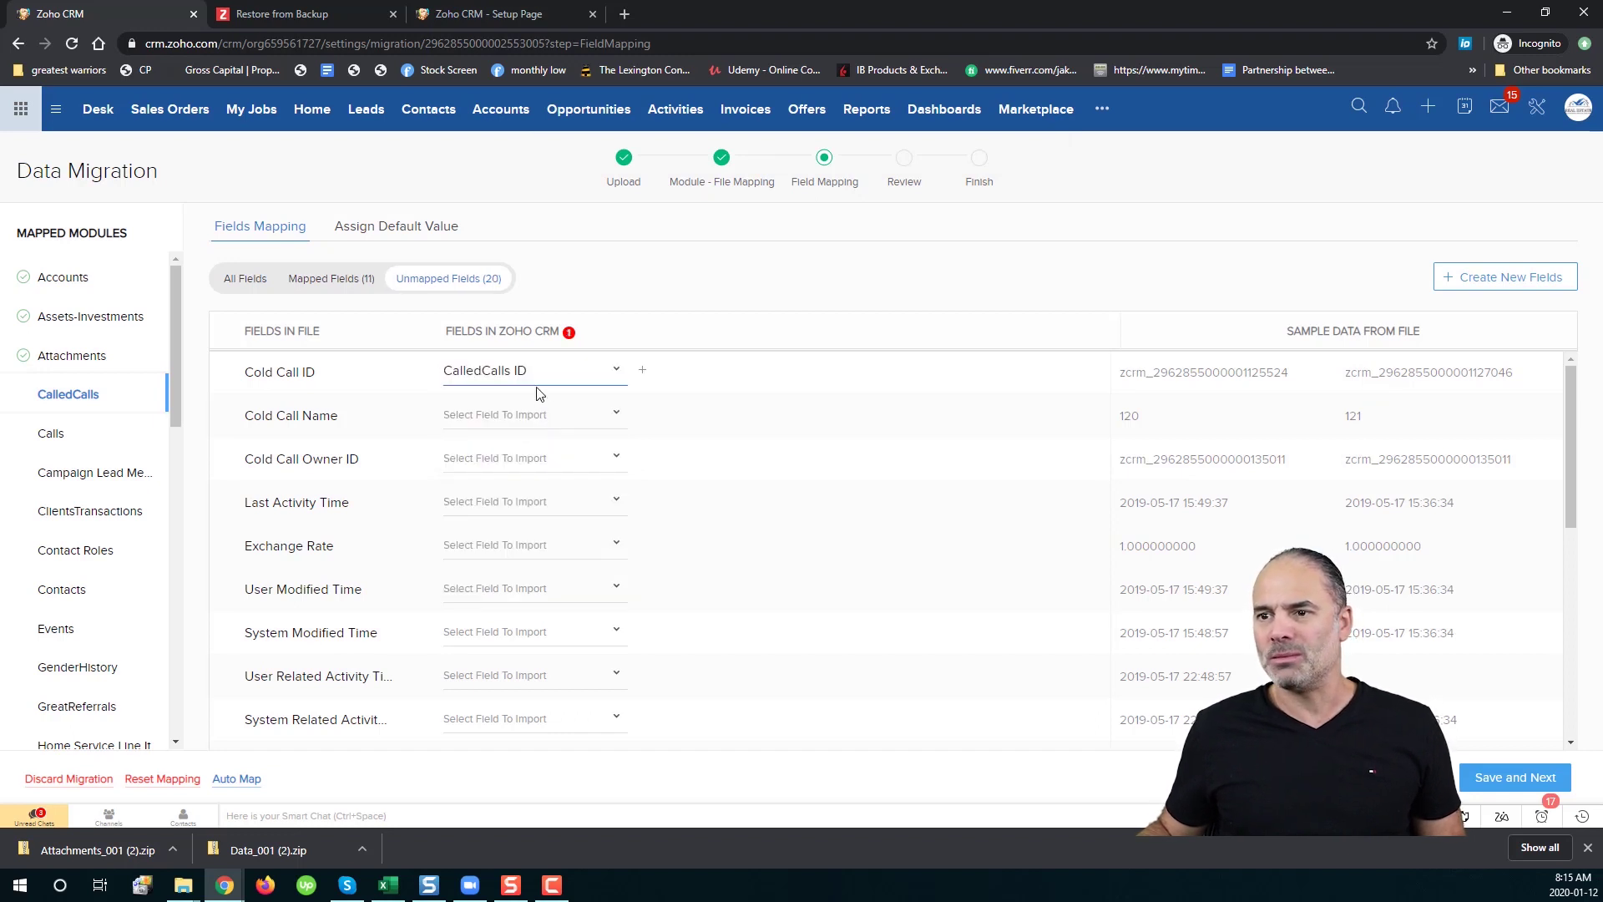
click(521, 414)
click(547, 465)
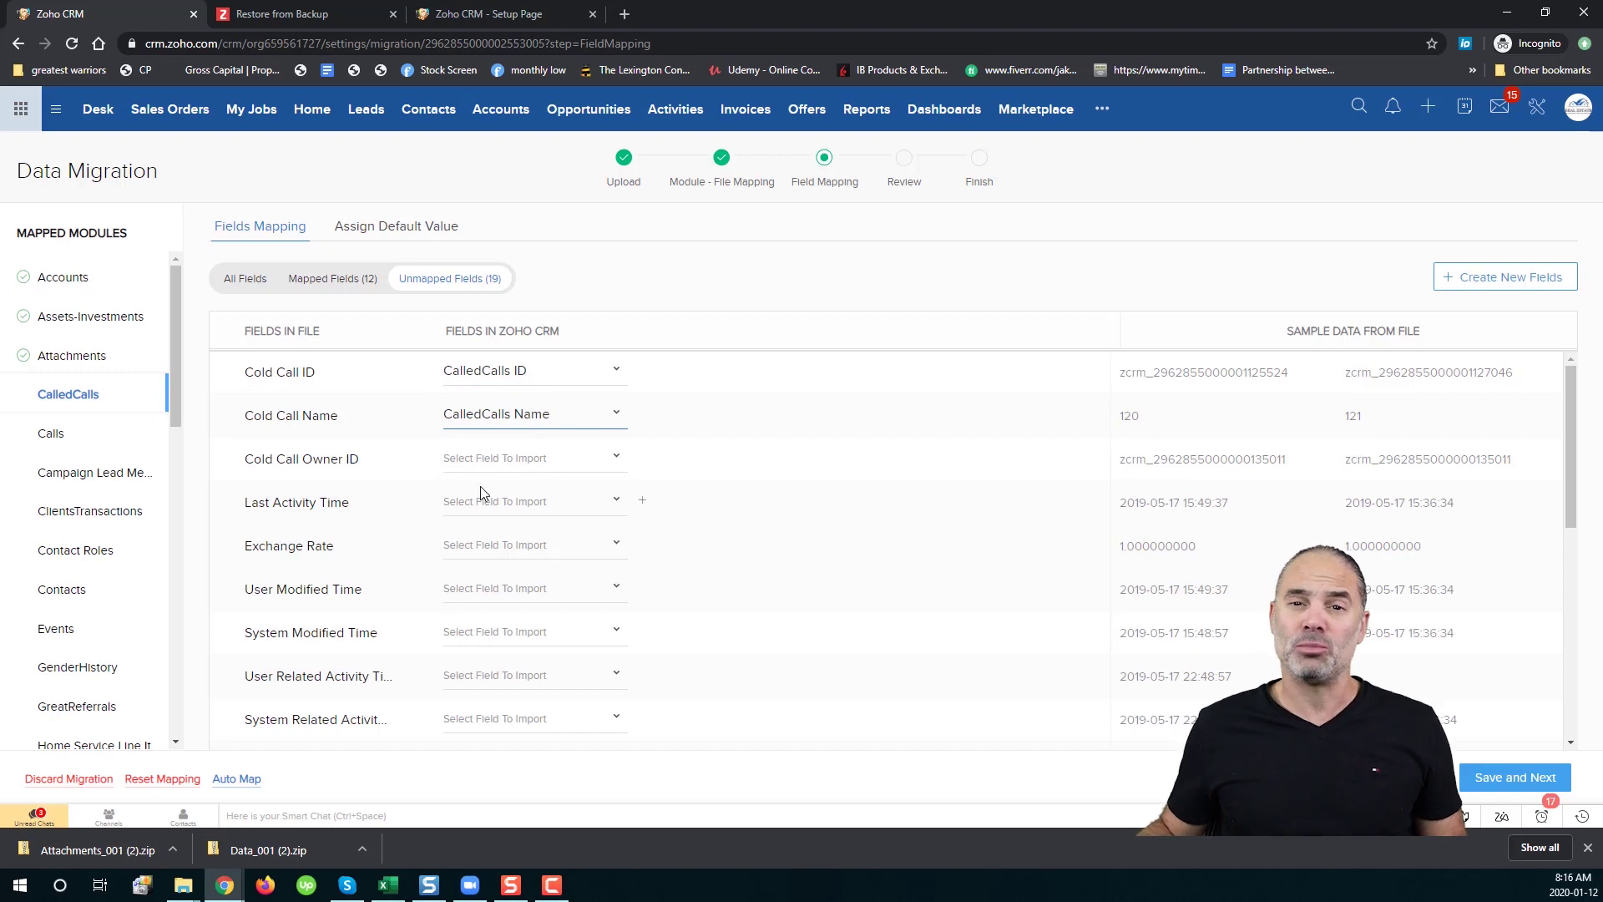
click(1526, 781)
Save the Calls, Notes and Offers mappings as they are.
click(1503, 780)
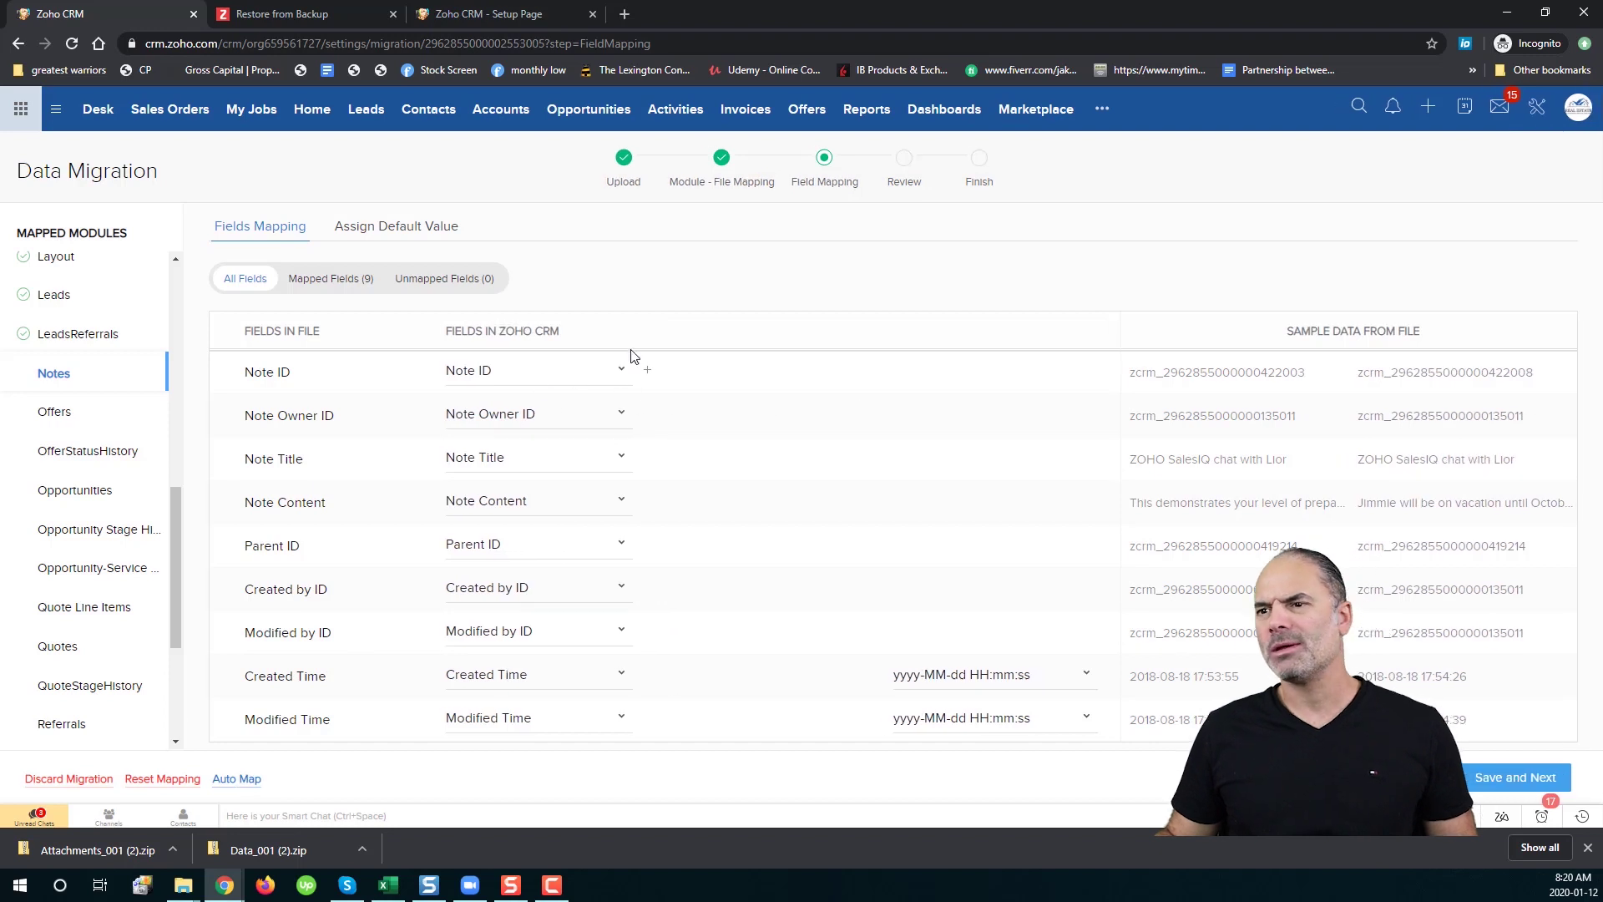
click(1483, 781)
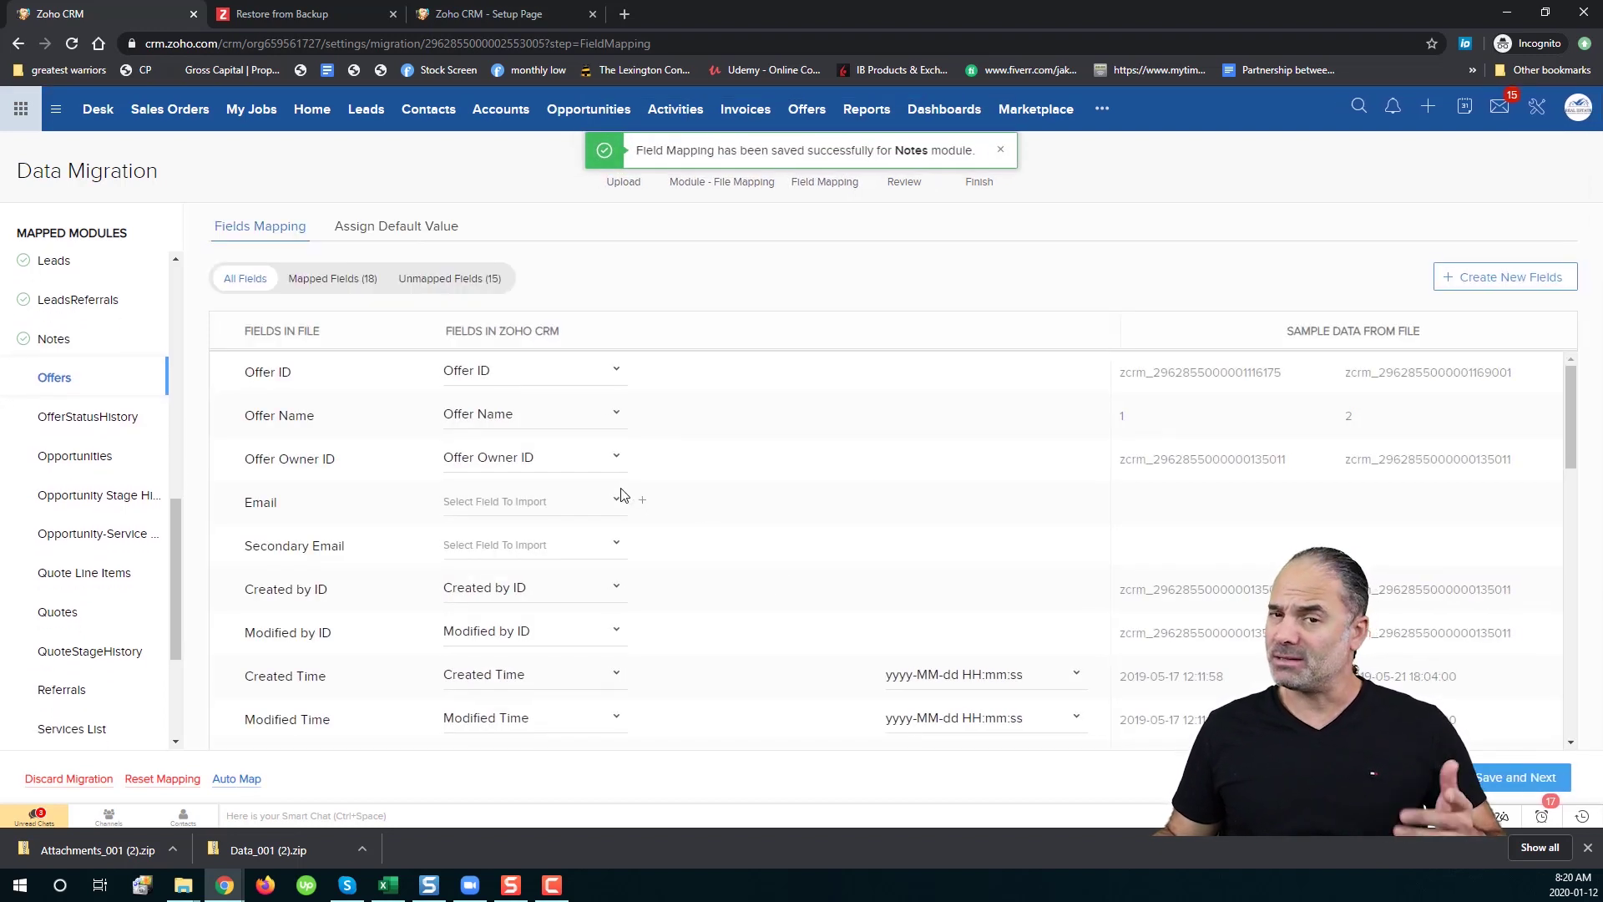
click(1486, 783)
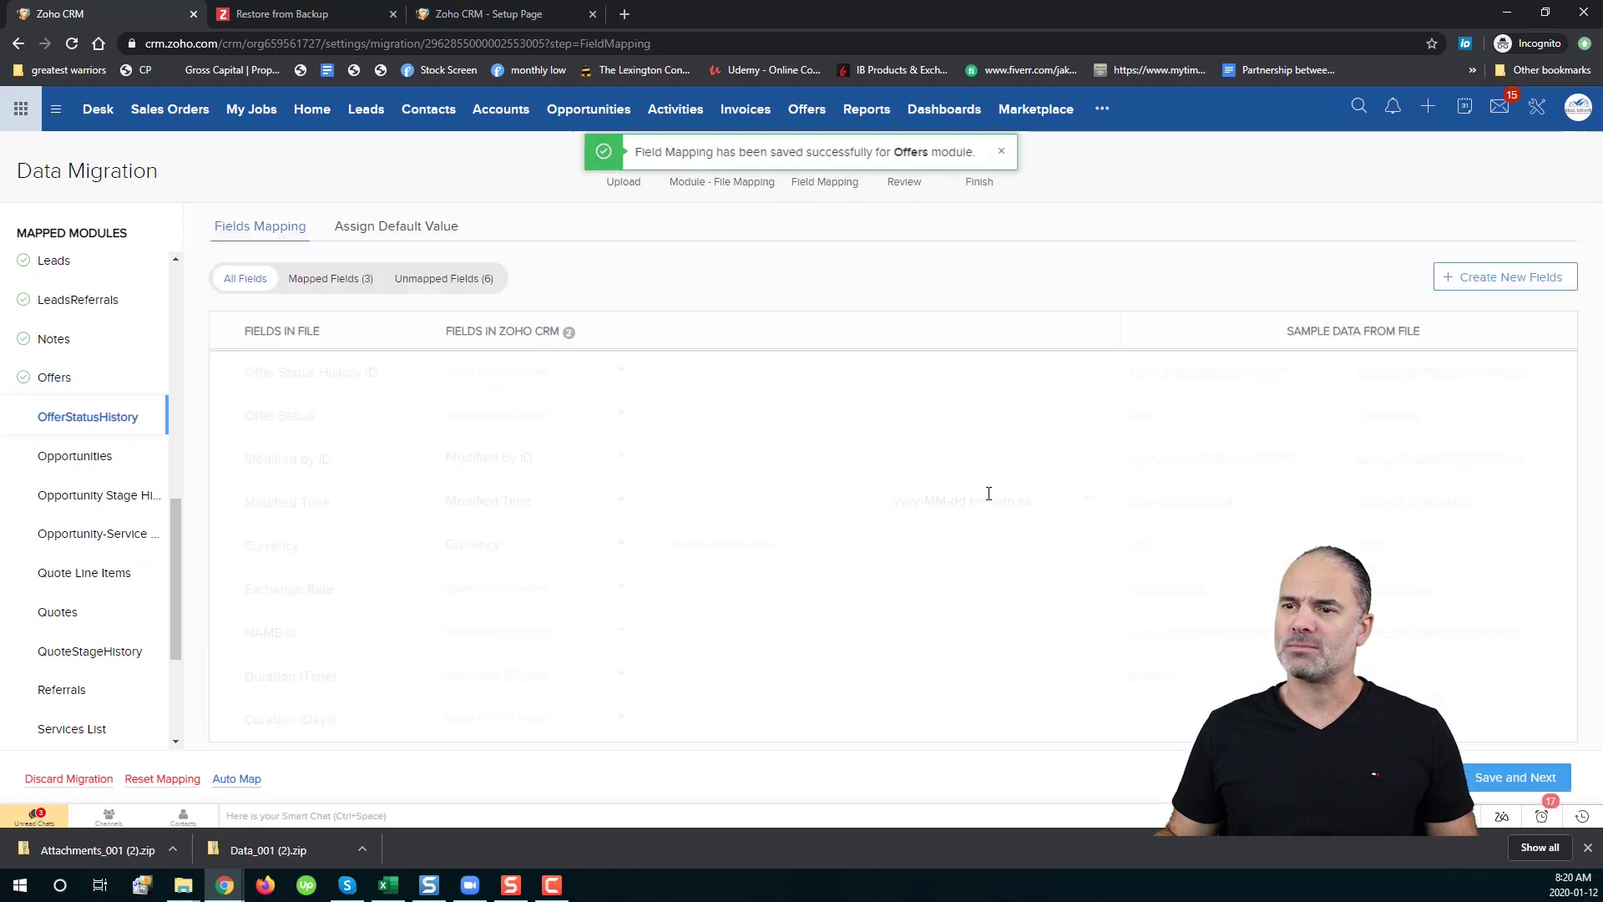
Auto-map OfferStatusHistory, mapping Offer Status History ID to ID and Offer Status to Name, then save.
click(237, 780)
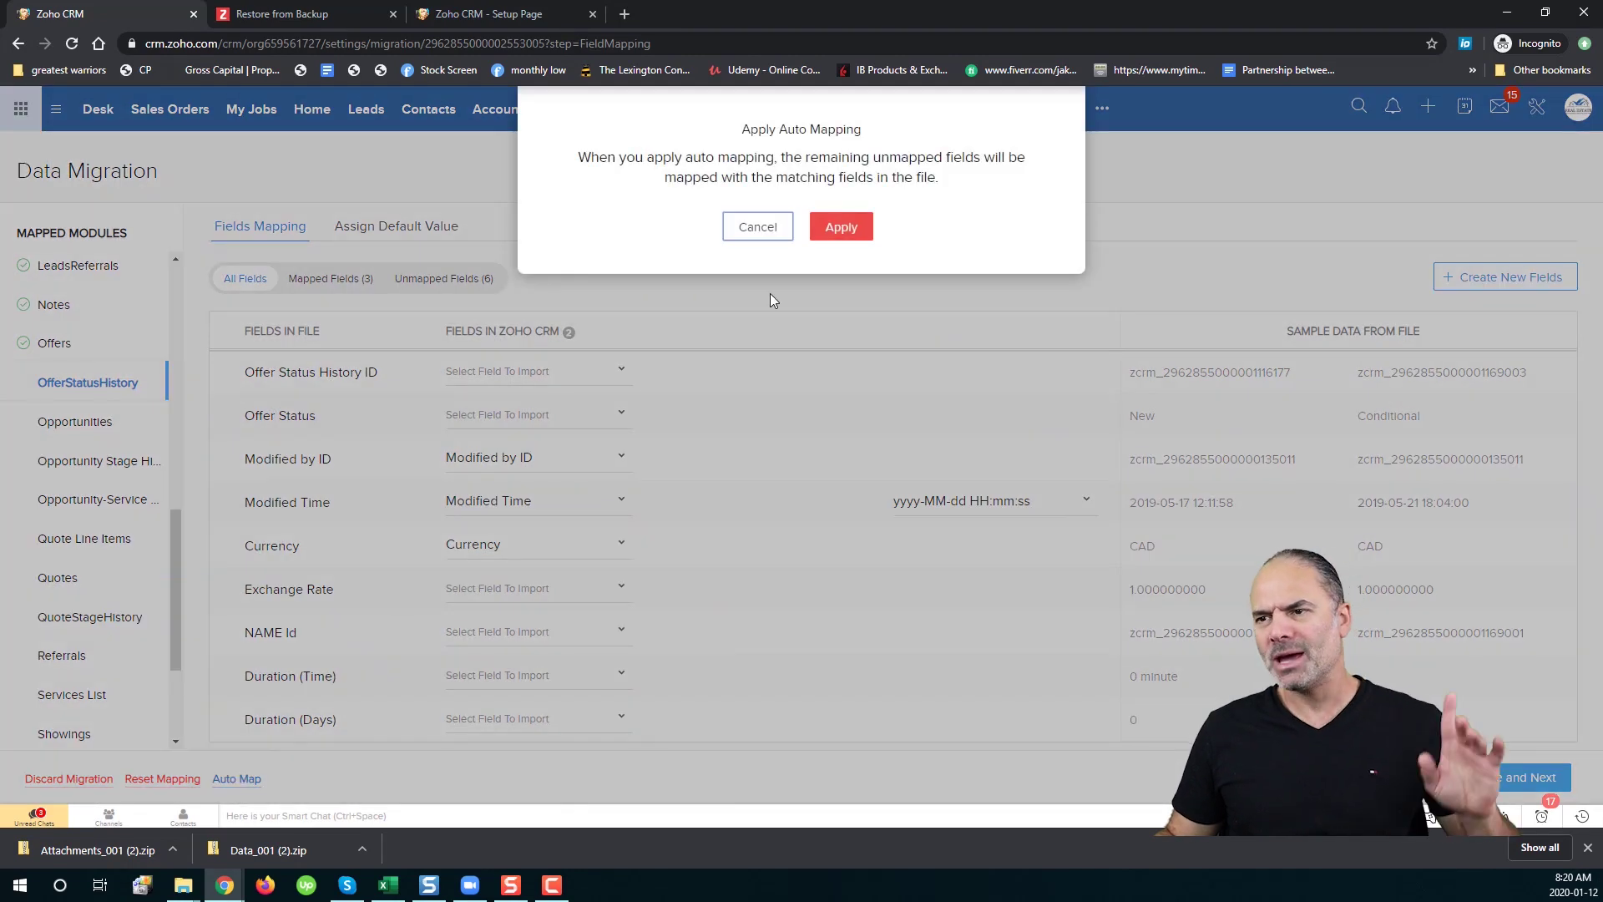
click(844, 227)
click(1515, 776)
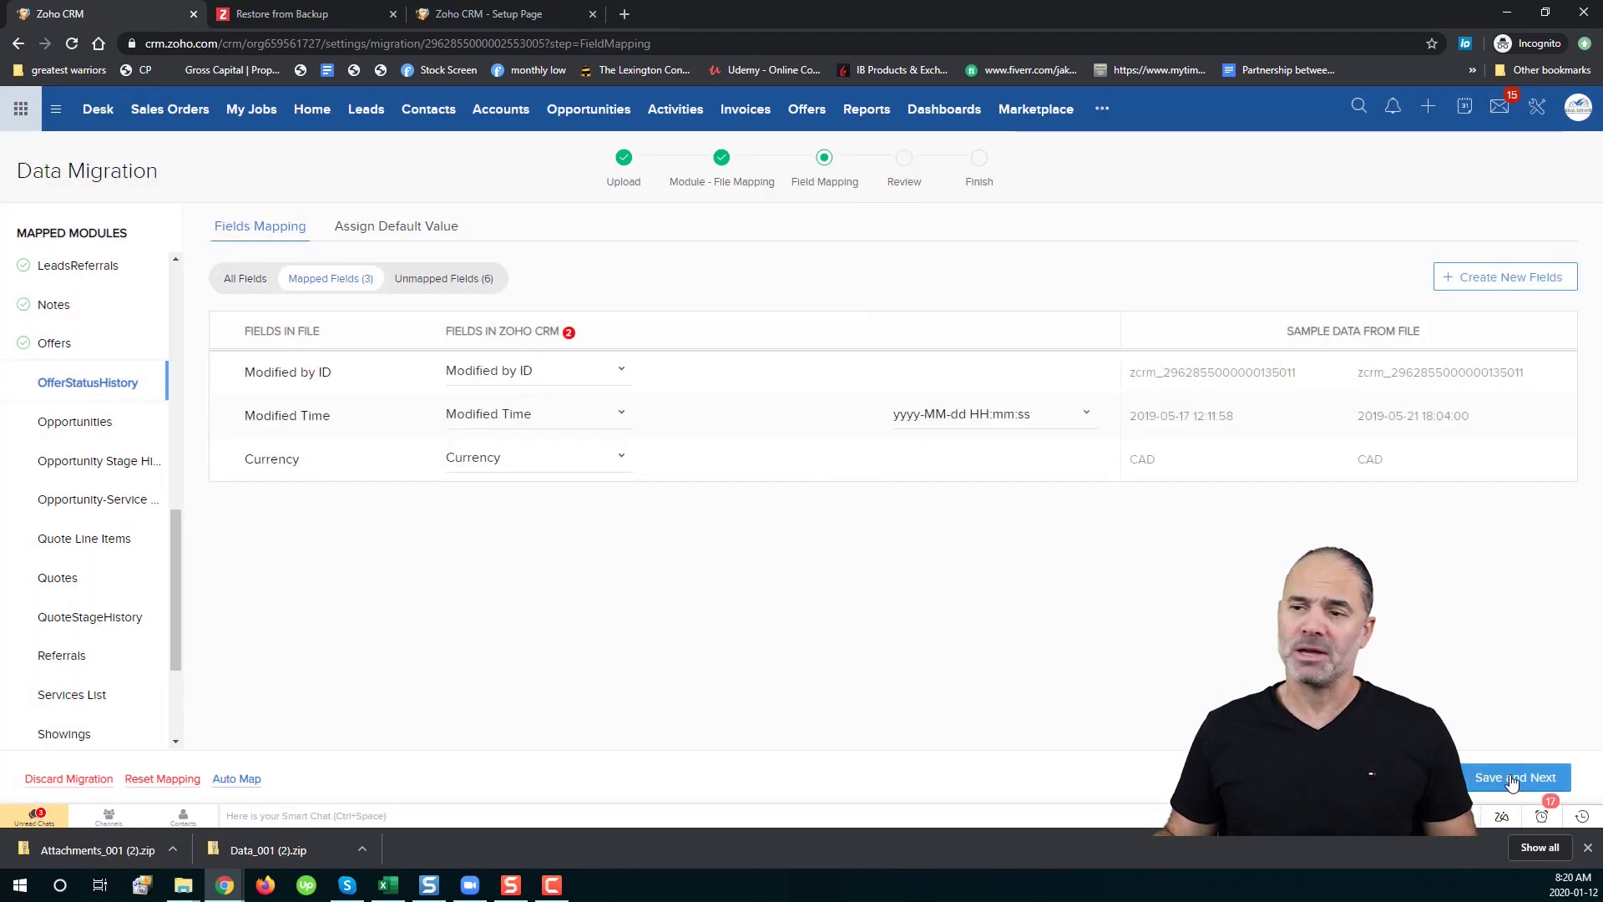
click(479, 284)
click(515, 365)
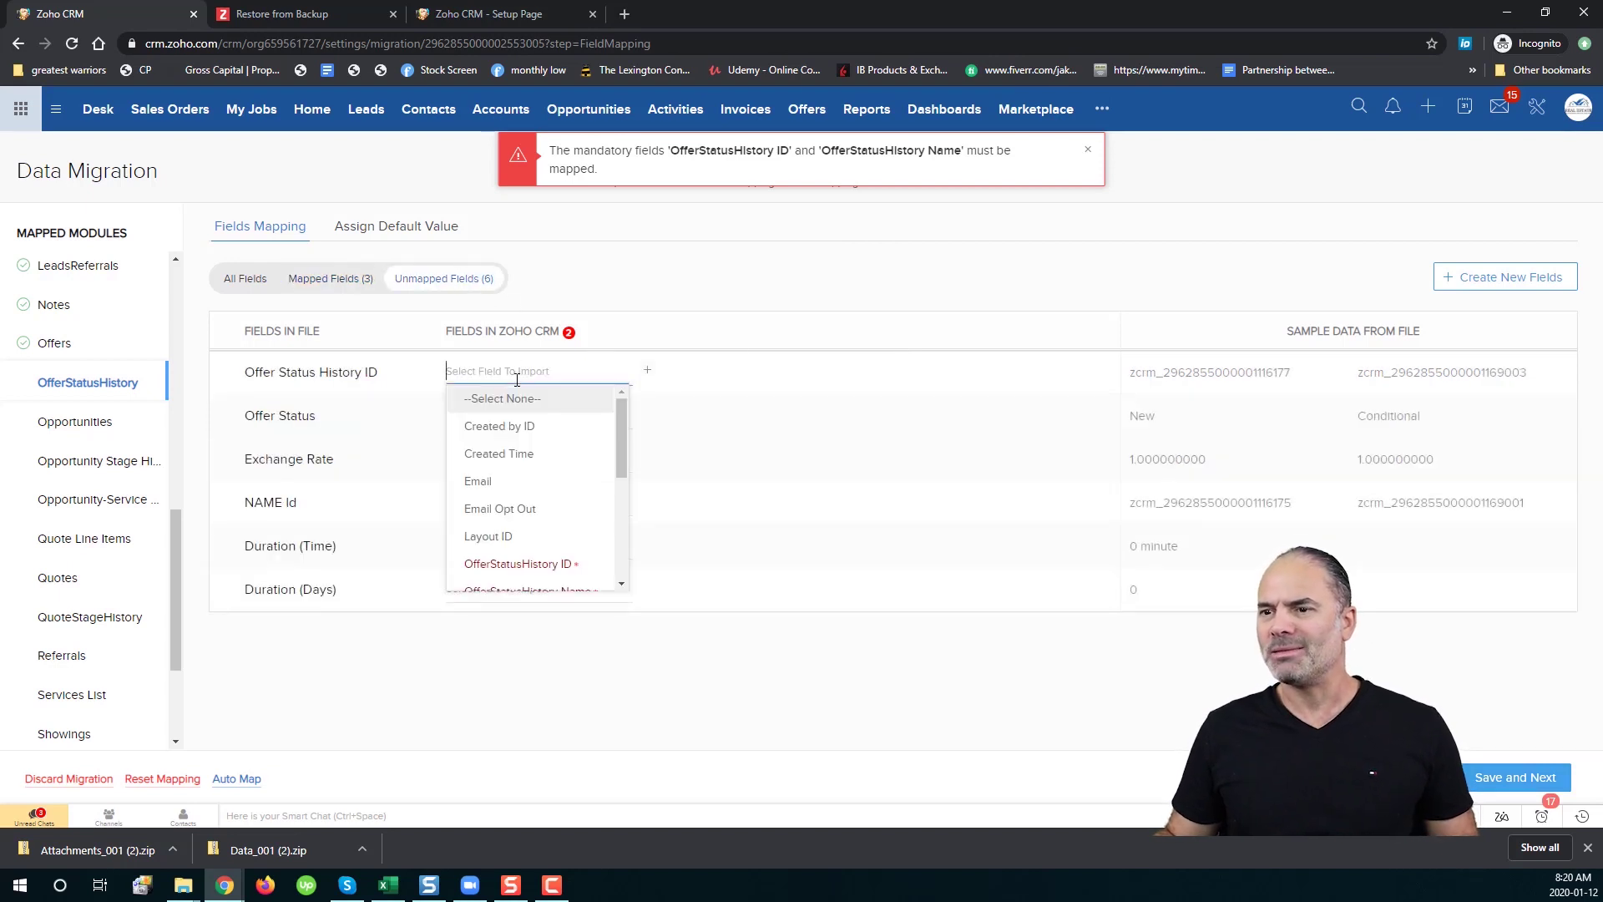
click(566, 567)
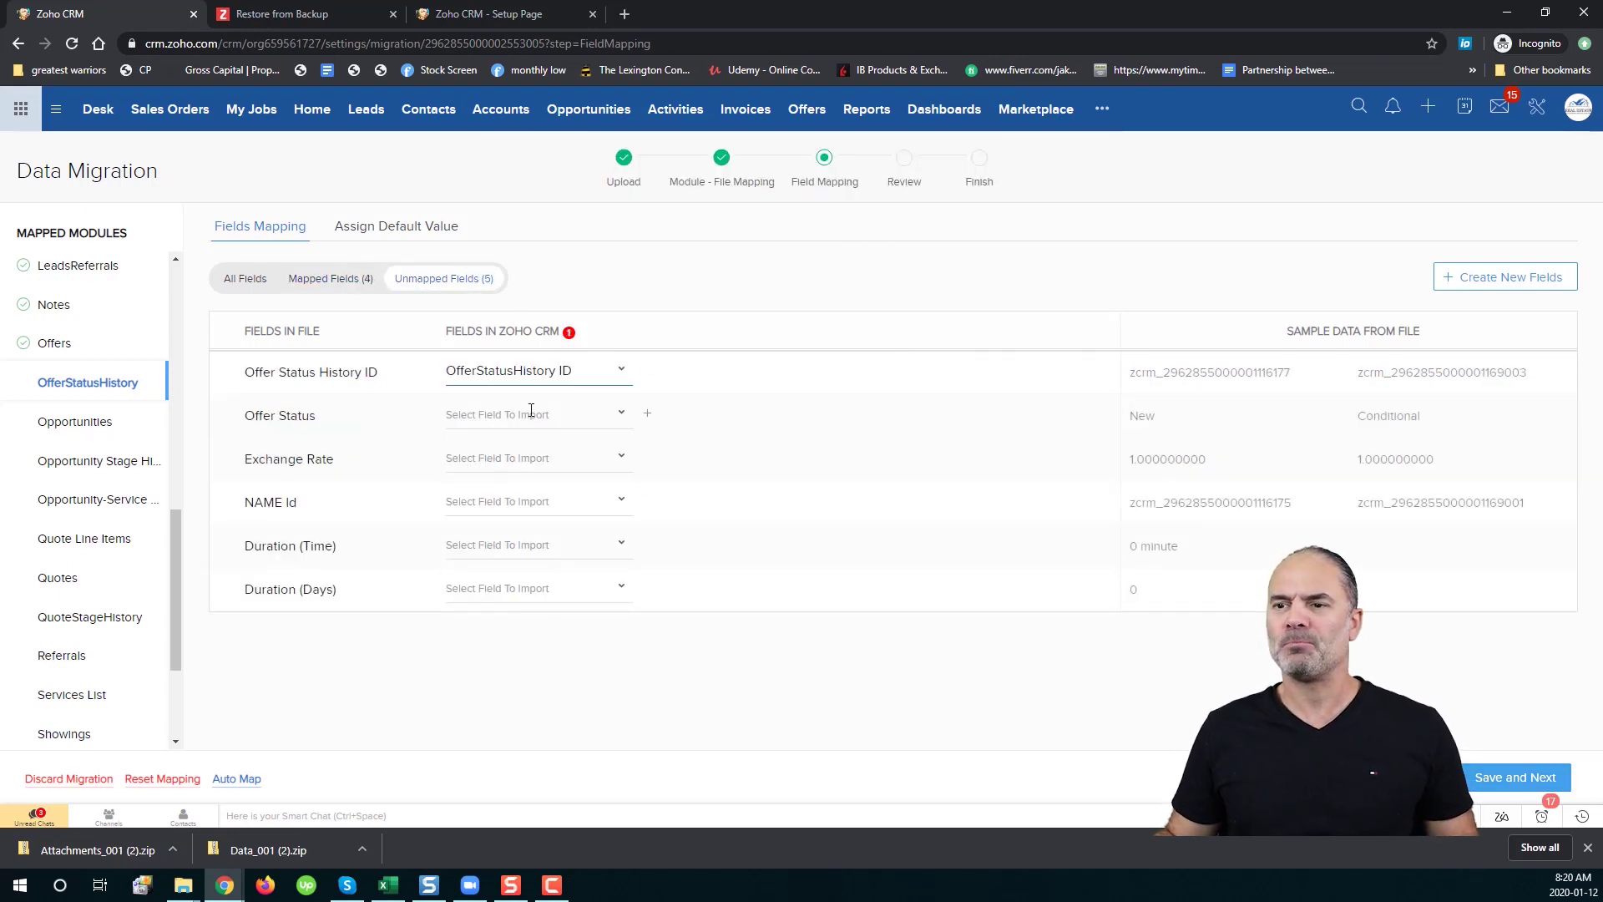
click(524, 409)
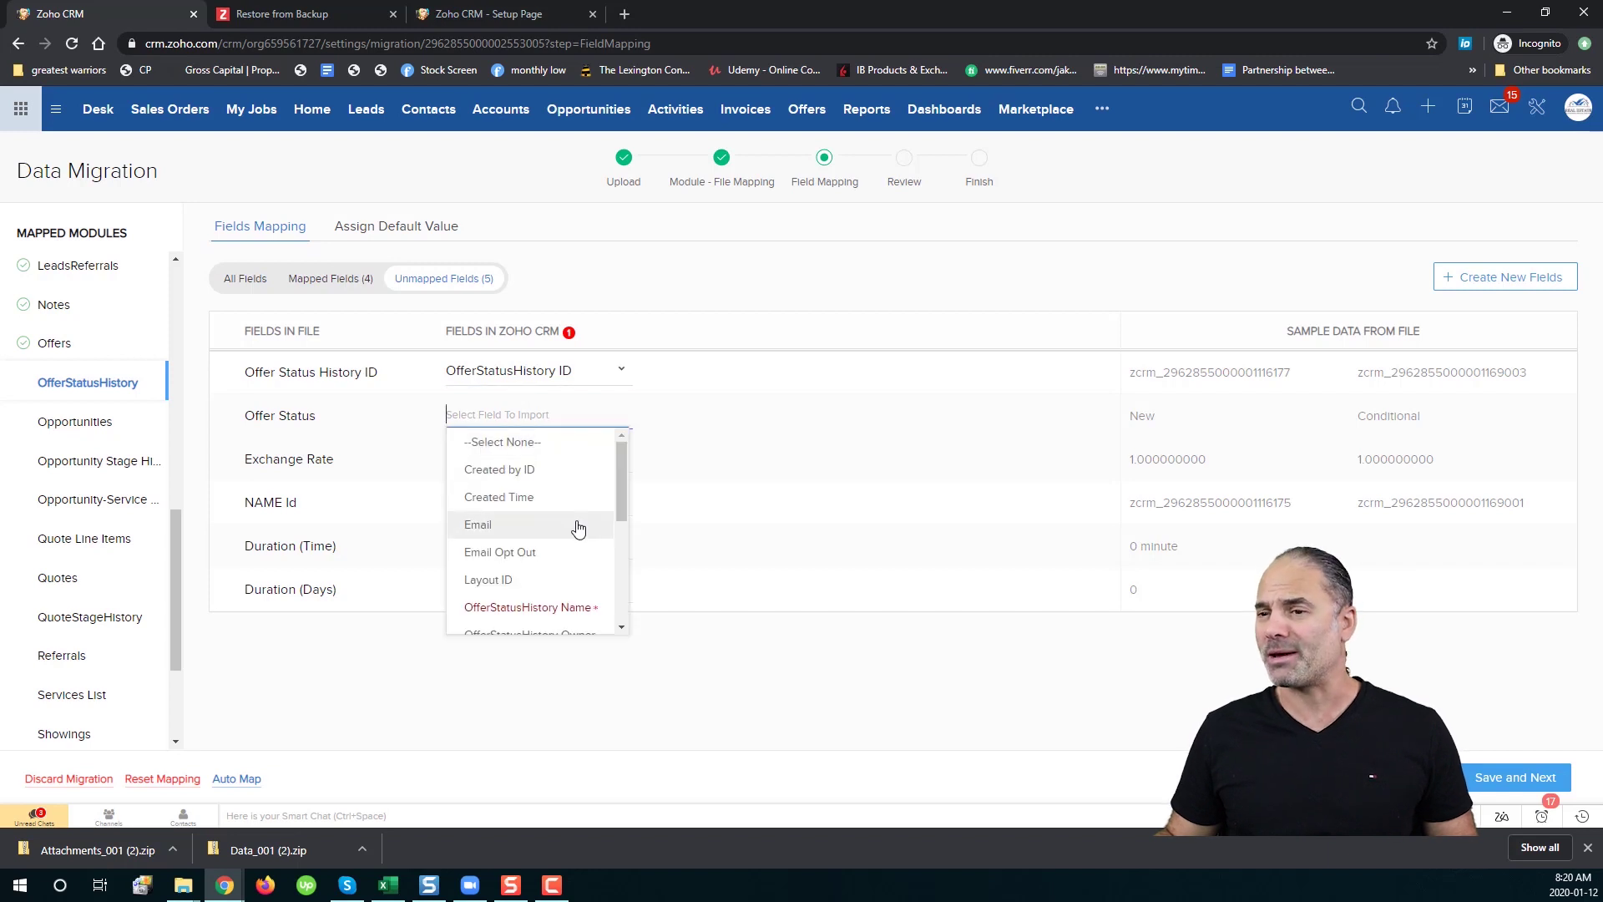
click(529, 607)
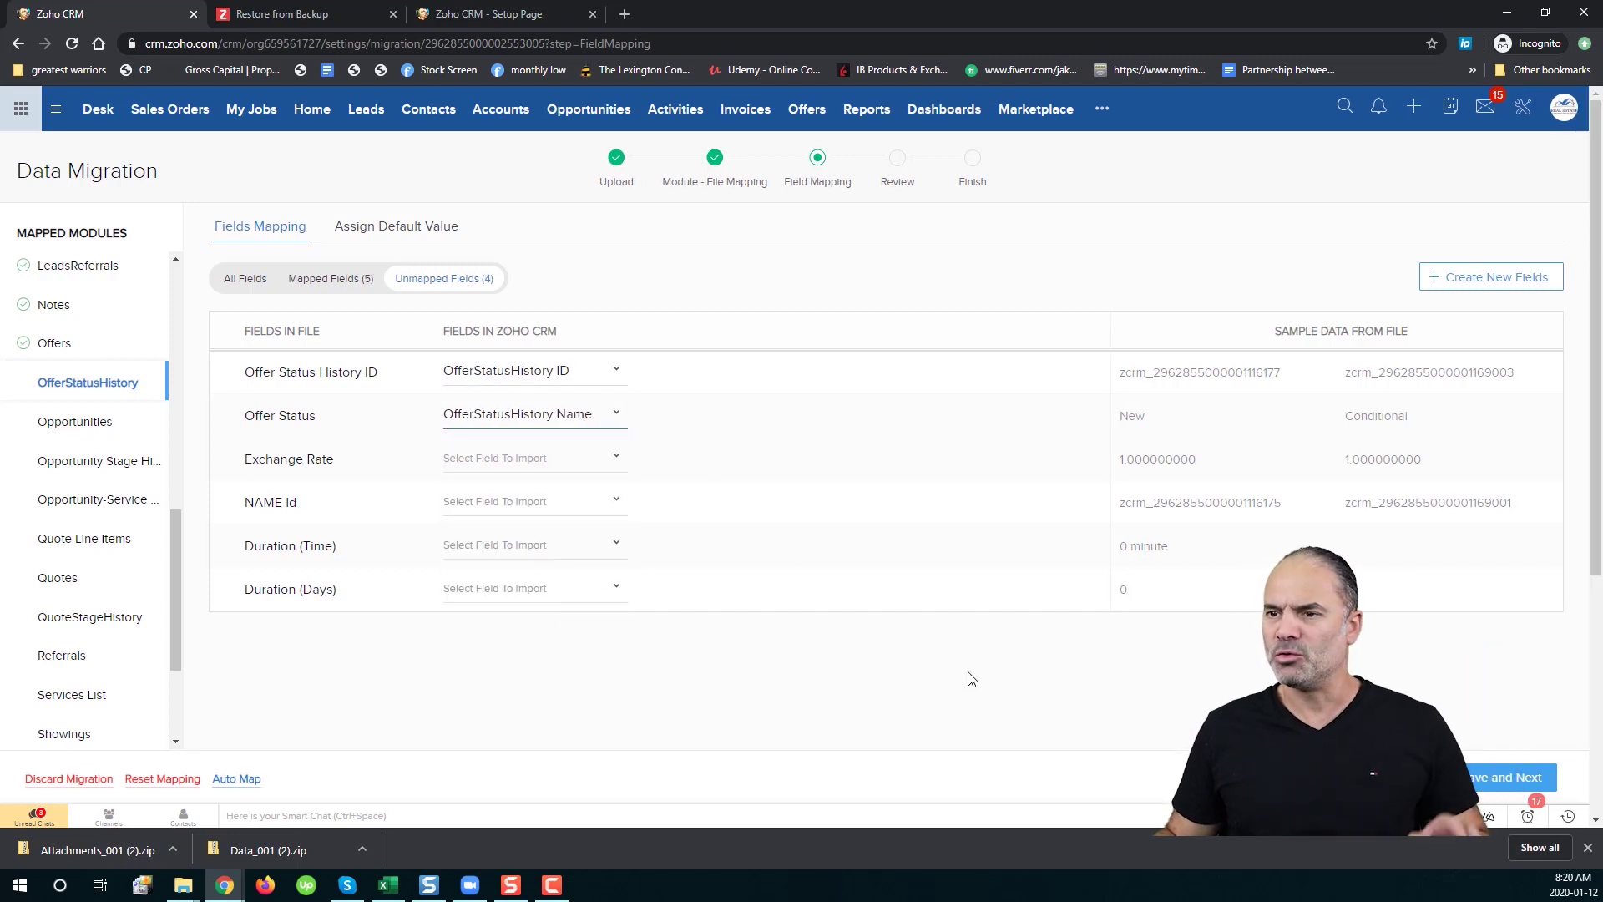
click(1476, 776)
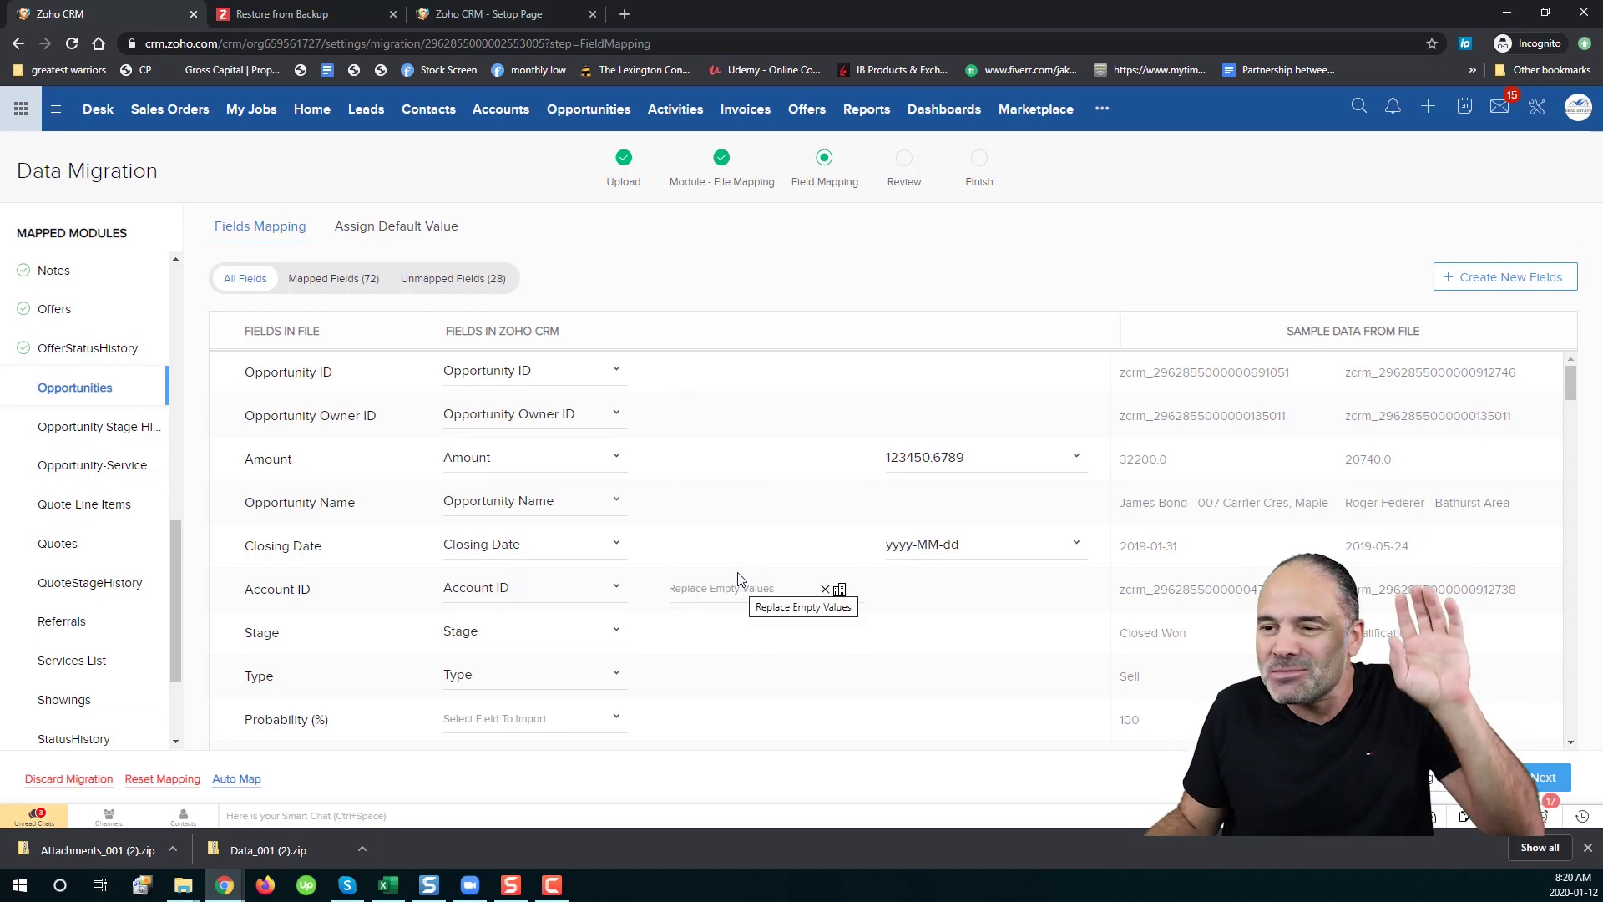
Save Opportunities, then map DealHistory Id to Opportunity Stage History ID and save.
click(1516, 778)
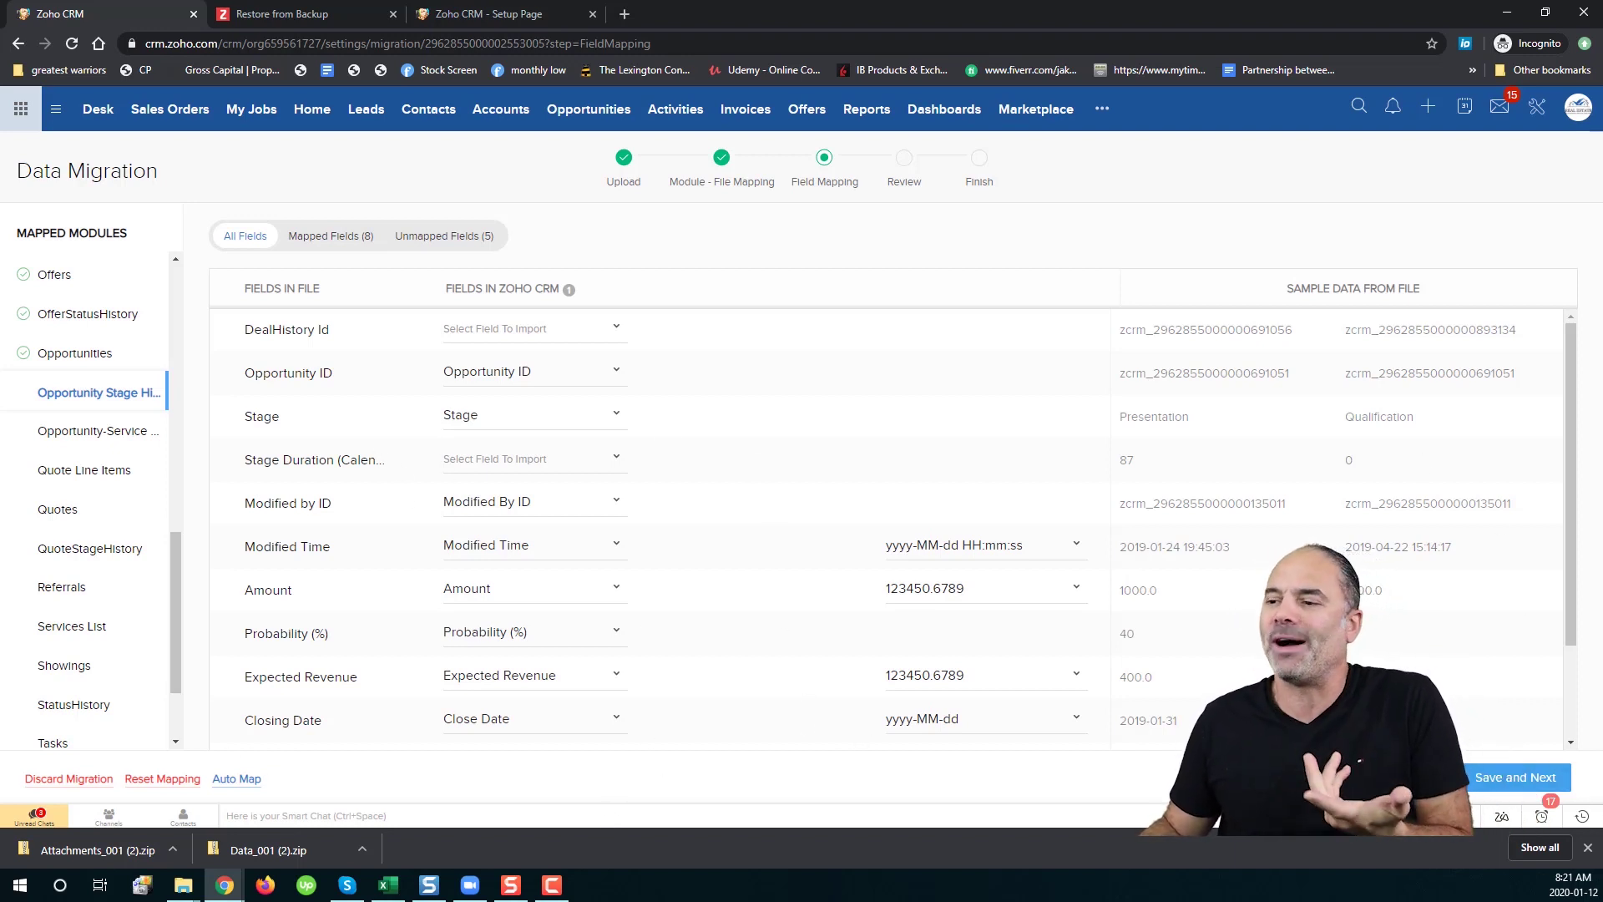
click(1494, 789)
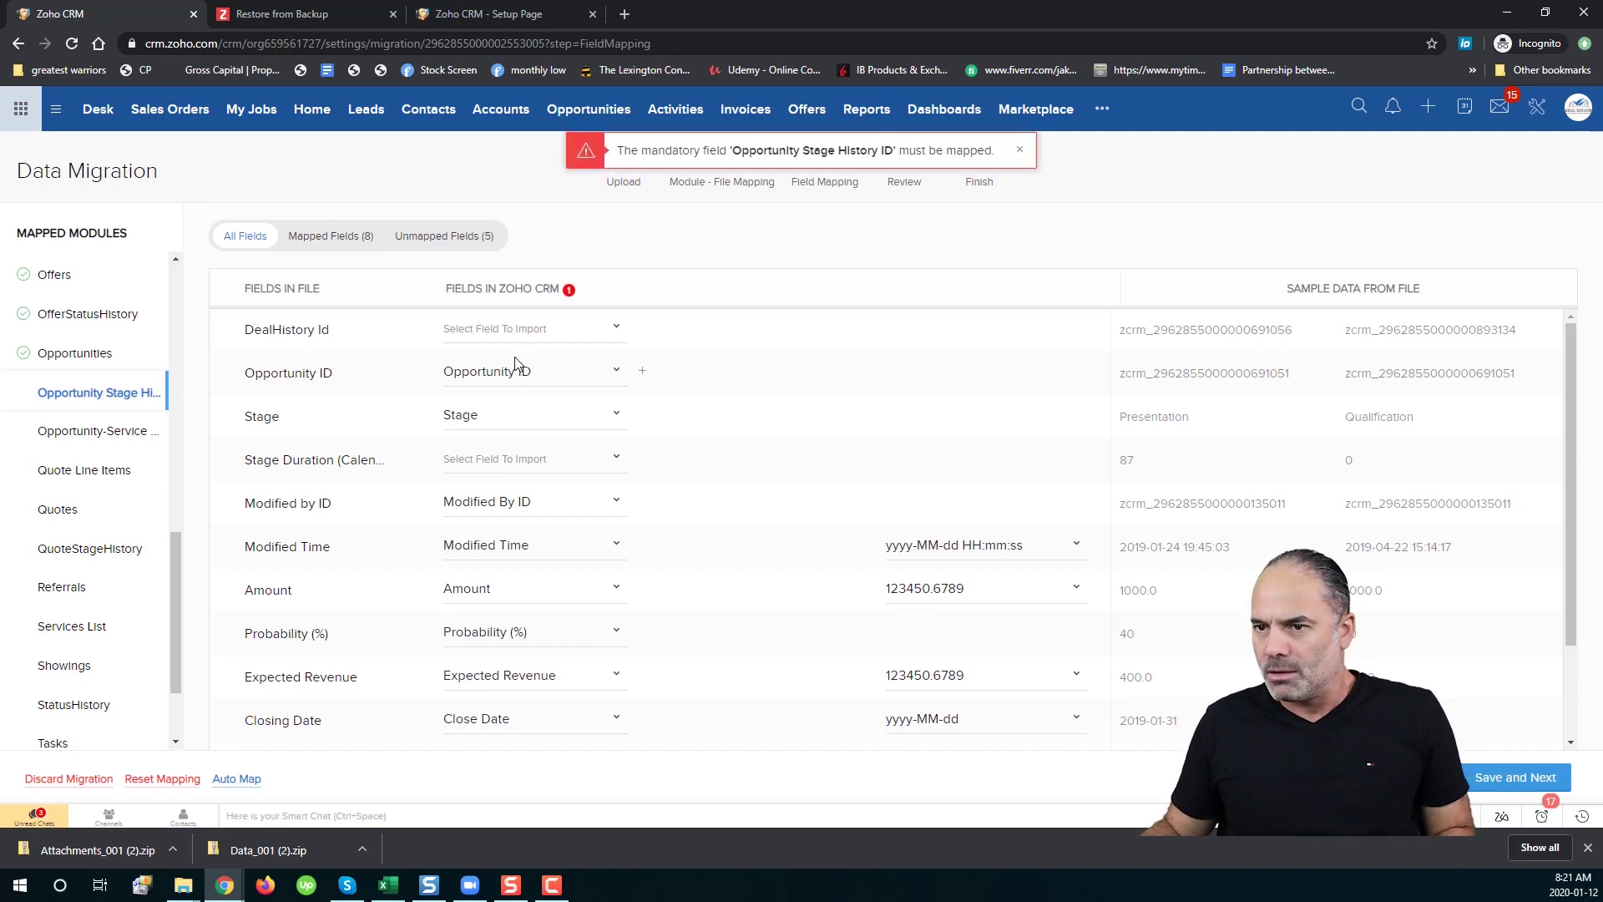
click(517, 328)
click(519, 384)
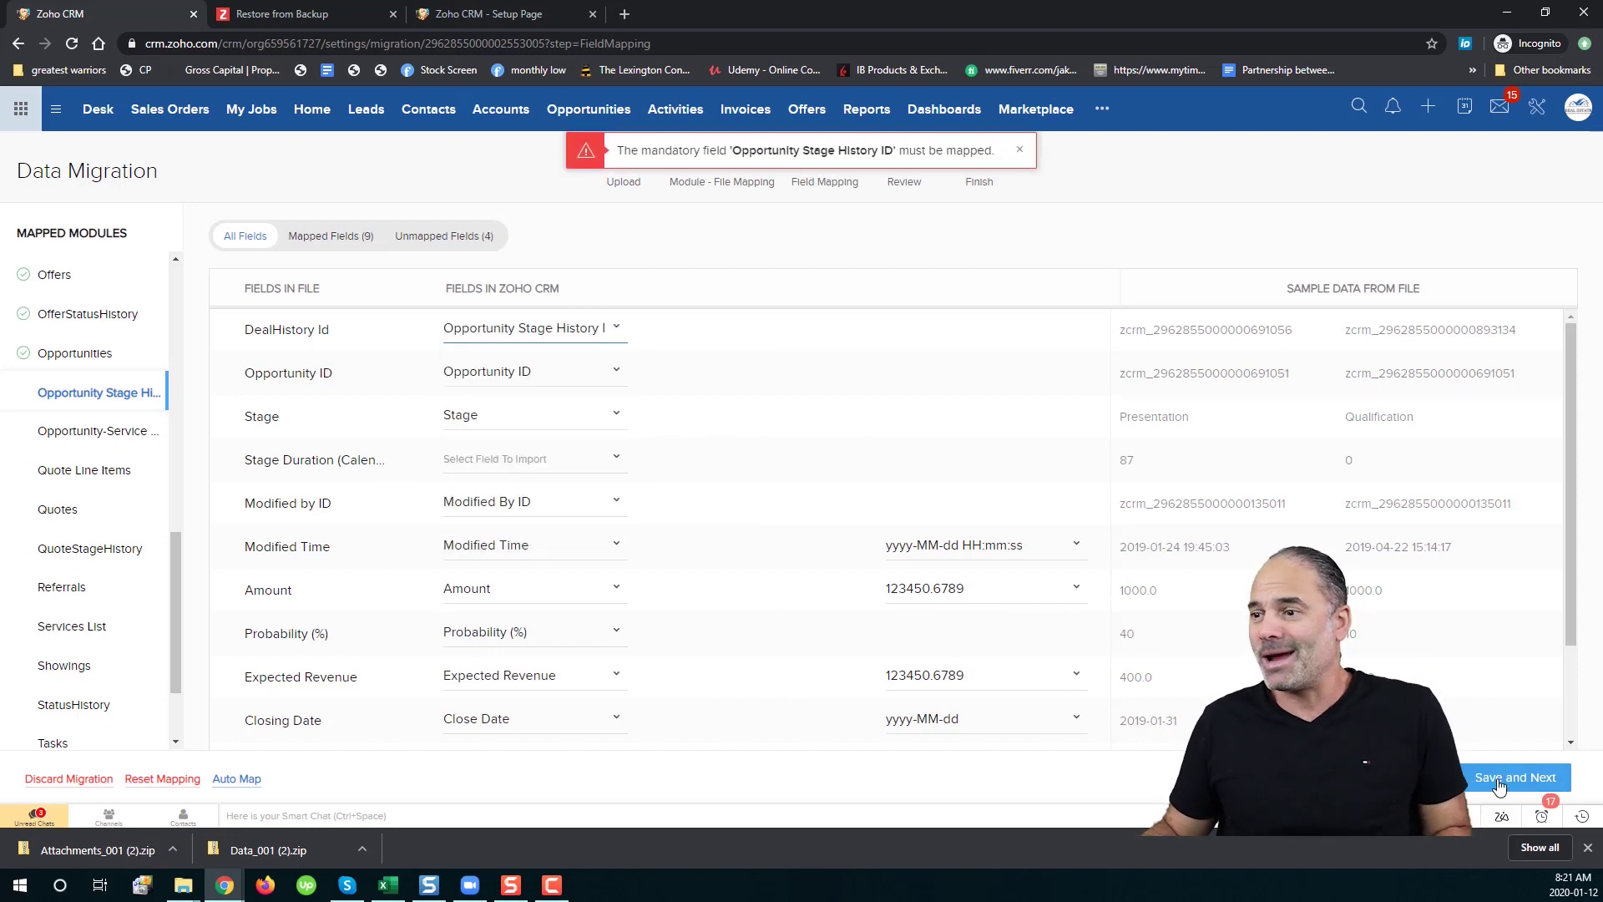
click(1506, 774)
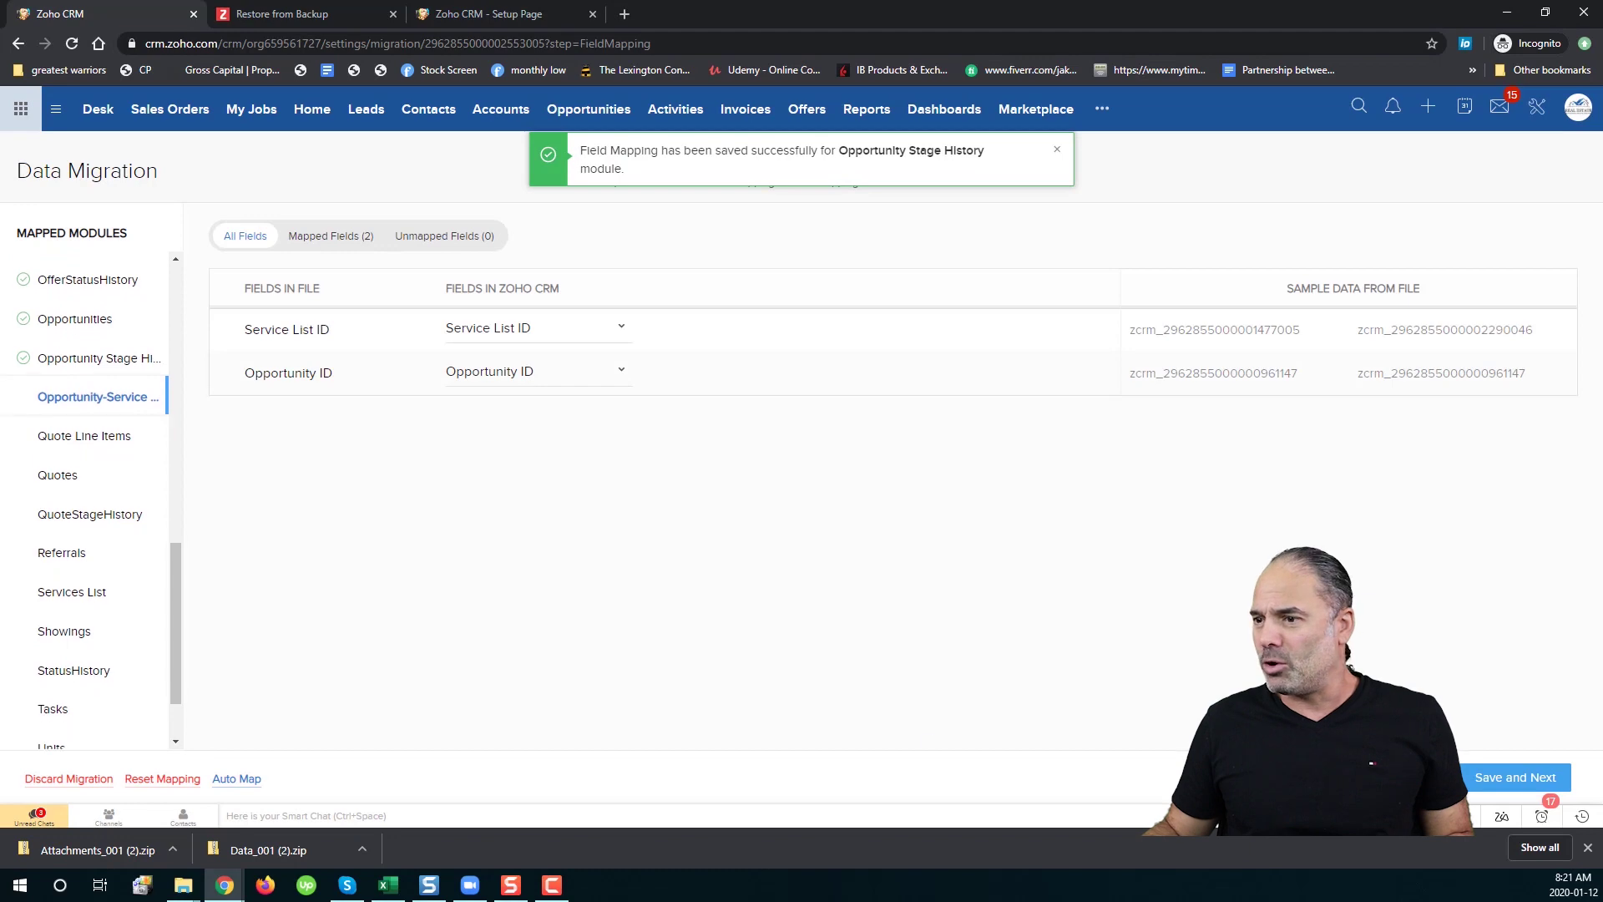
Save the remaining mappings through QuoteStageHistory, setting Quotes' Valid Until format to yyyy-MM-dd.
click(1493, 786)
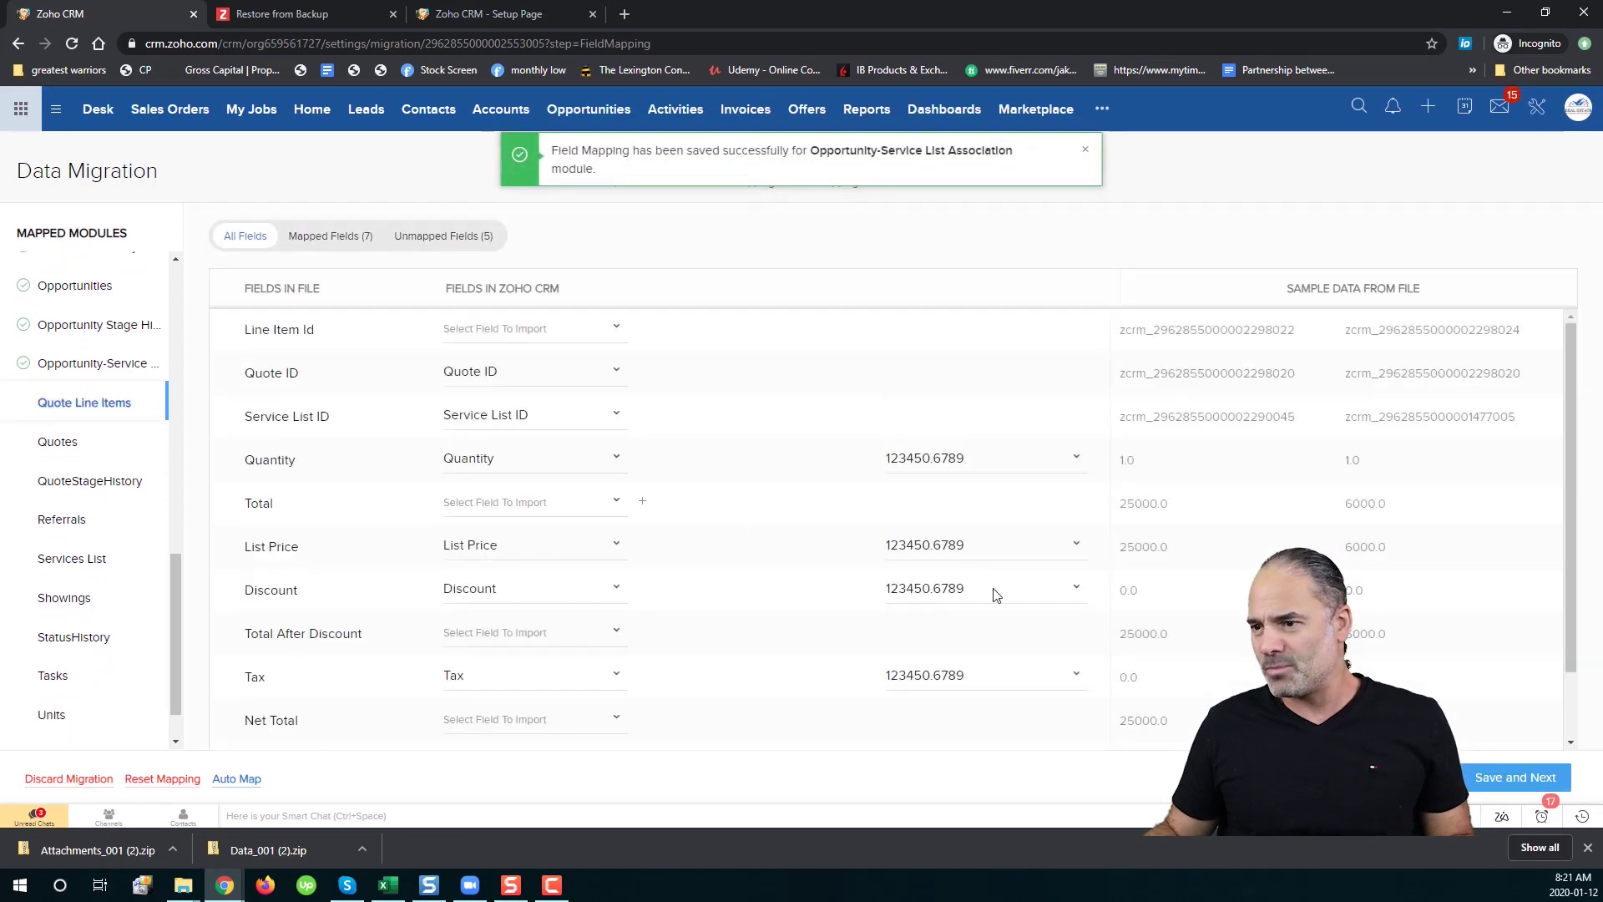
click(1494, 778)
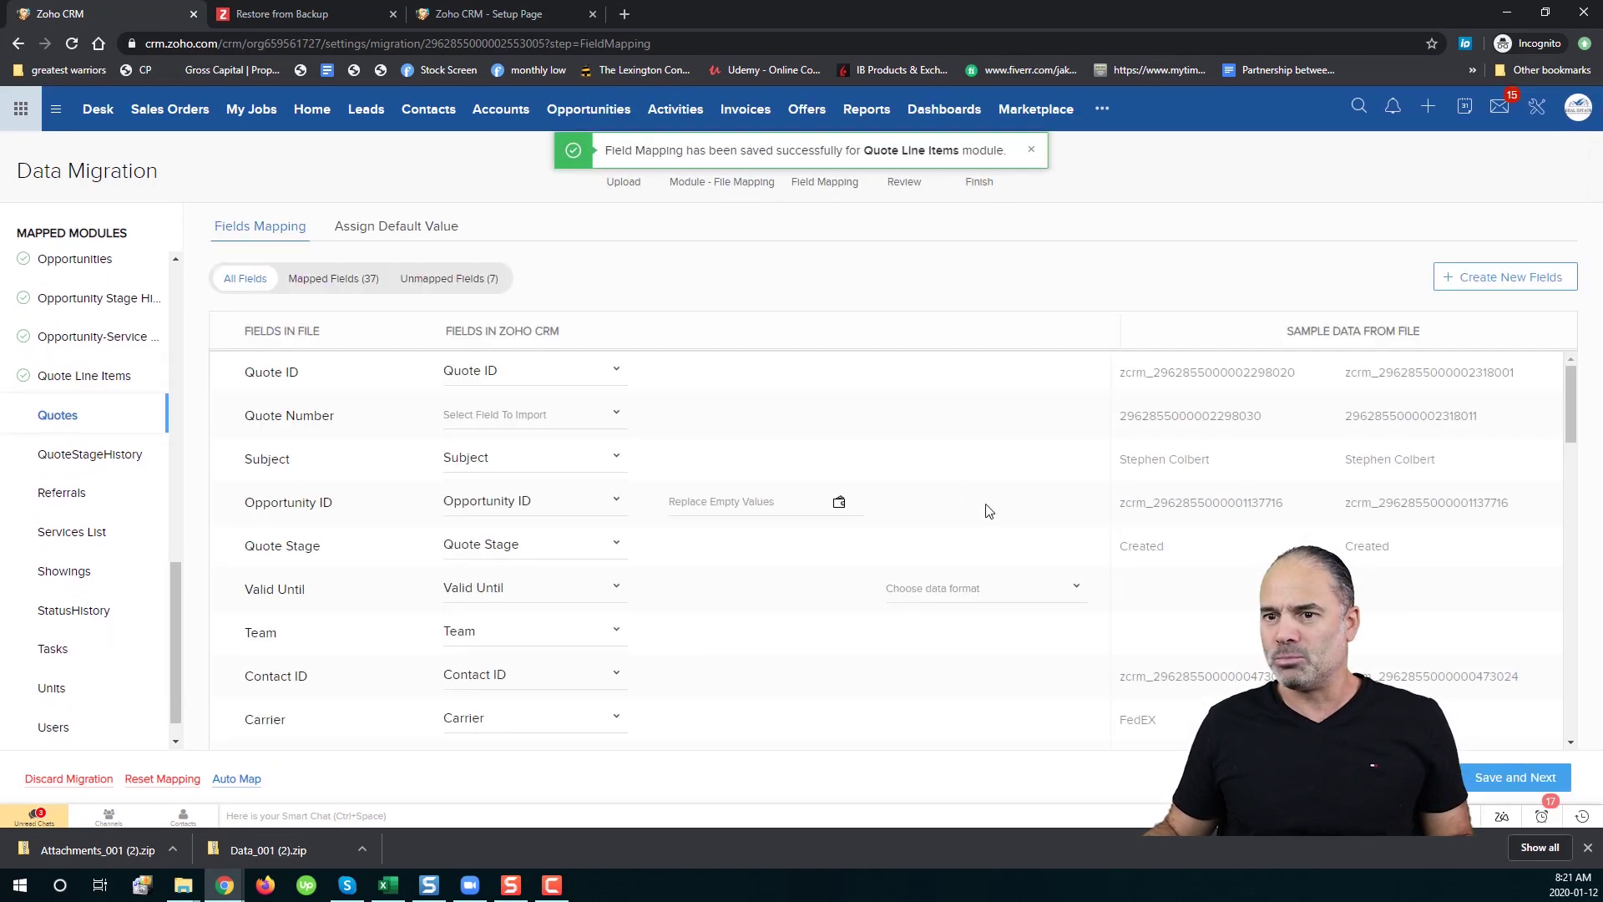
click(1507, 777)
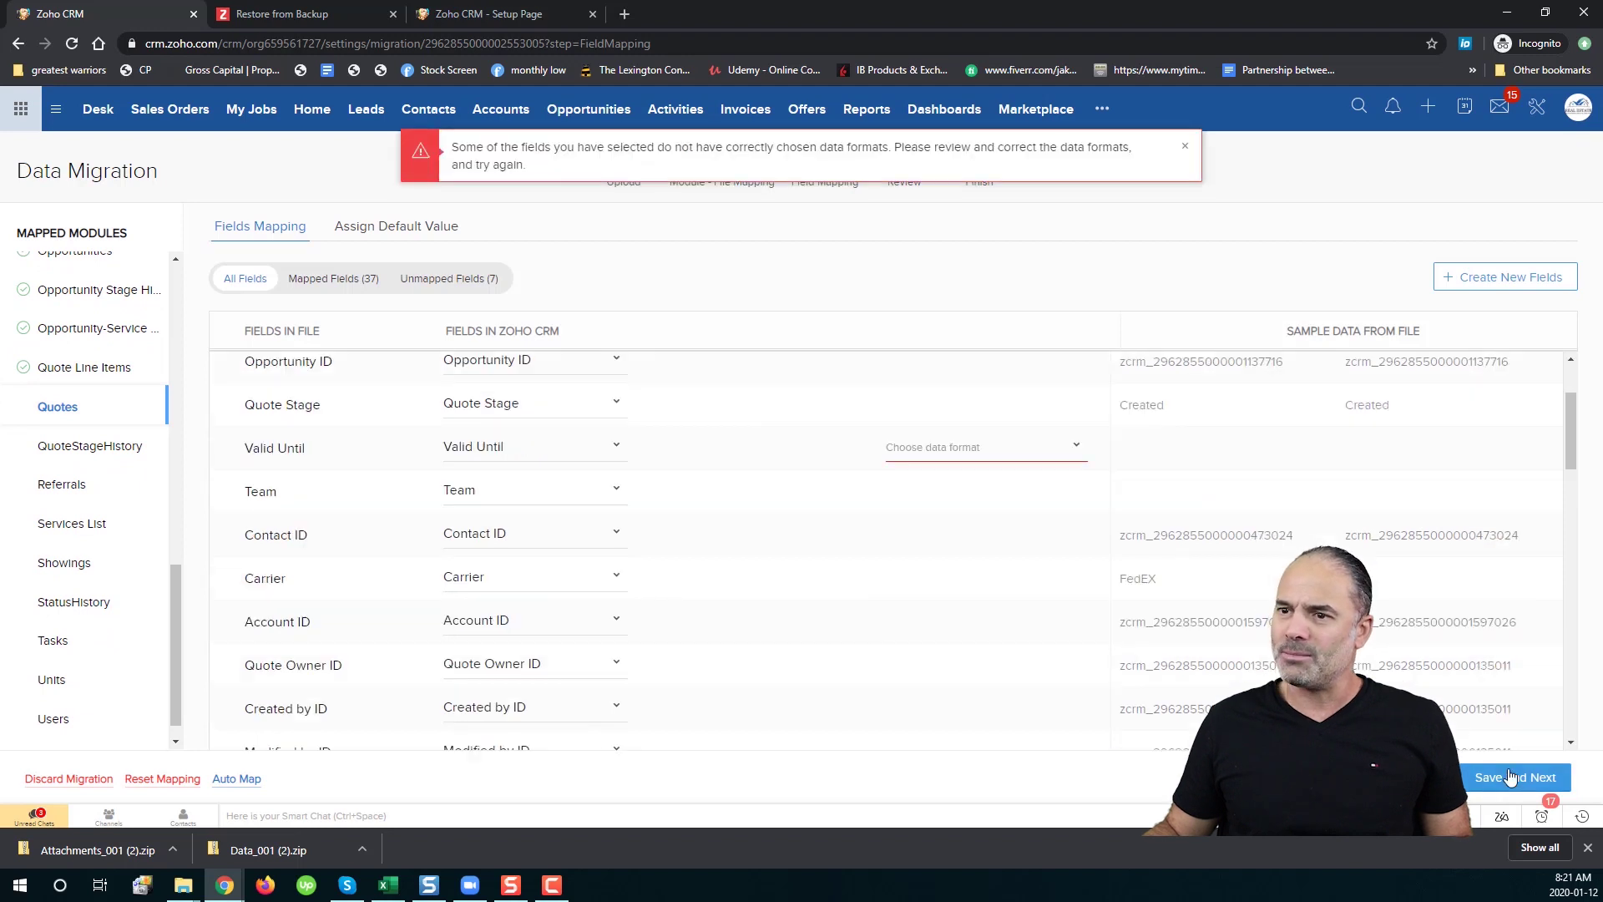
scroll(739, 395, up, 2)
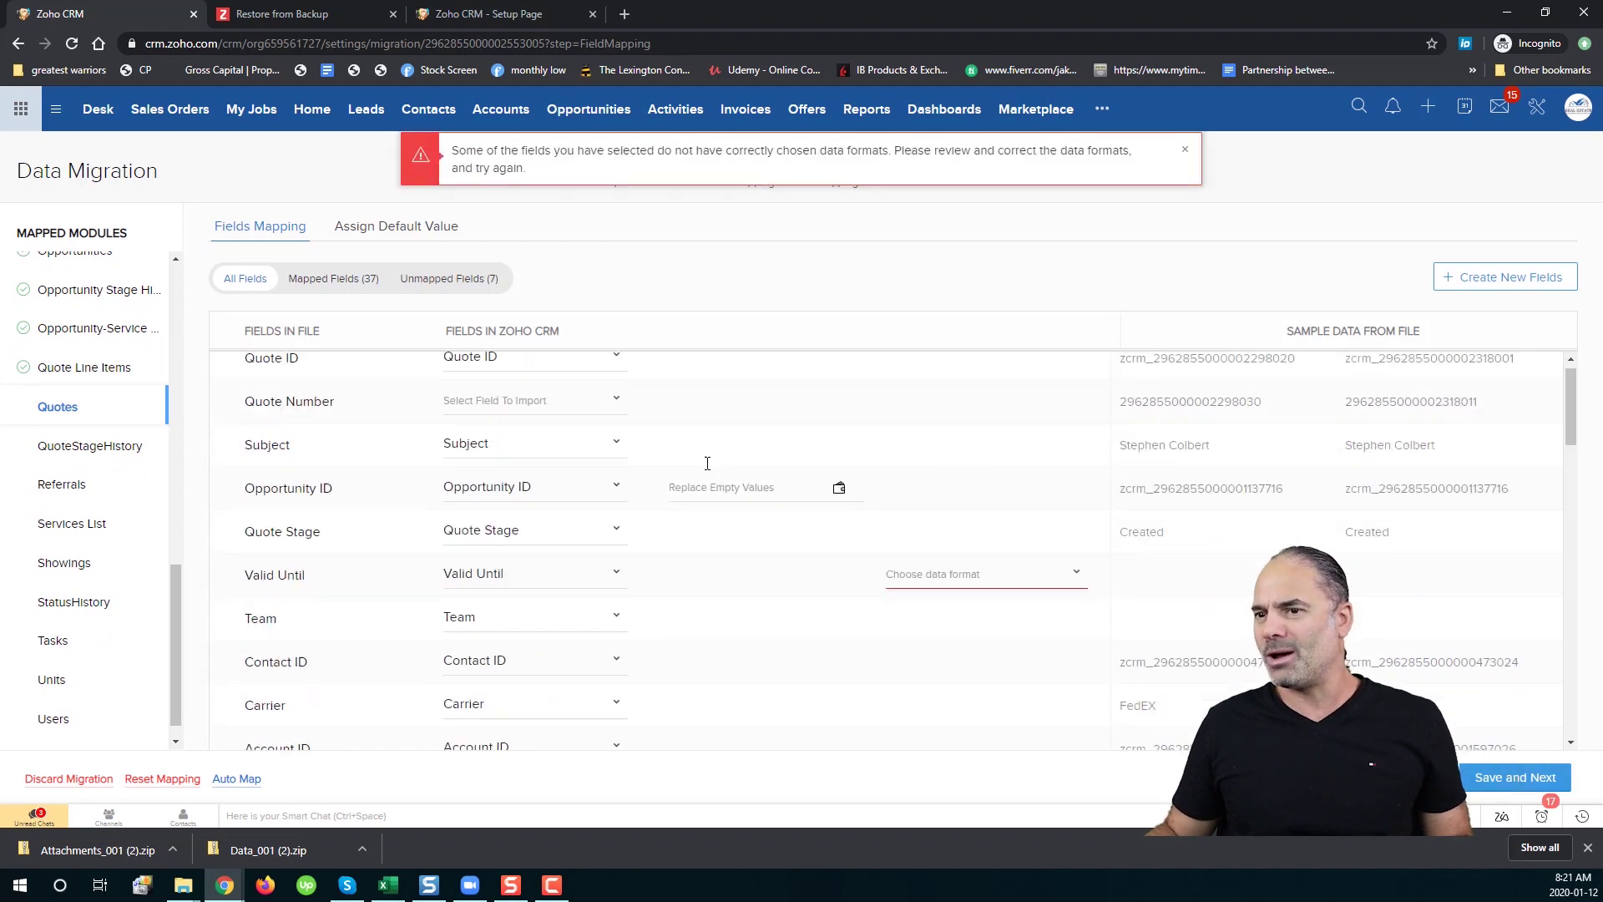
click(968, 588)
click(968, 674)
click(1507, 778)
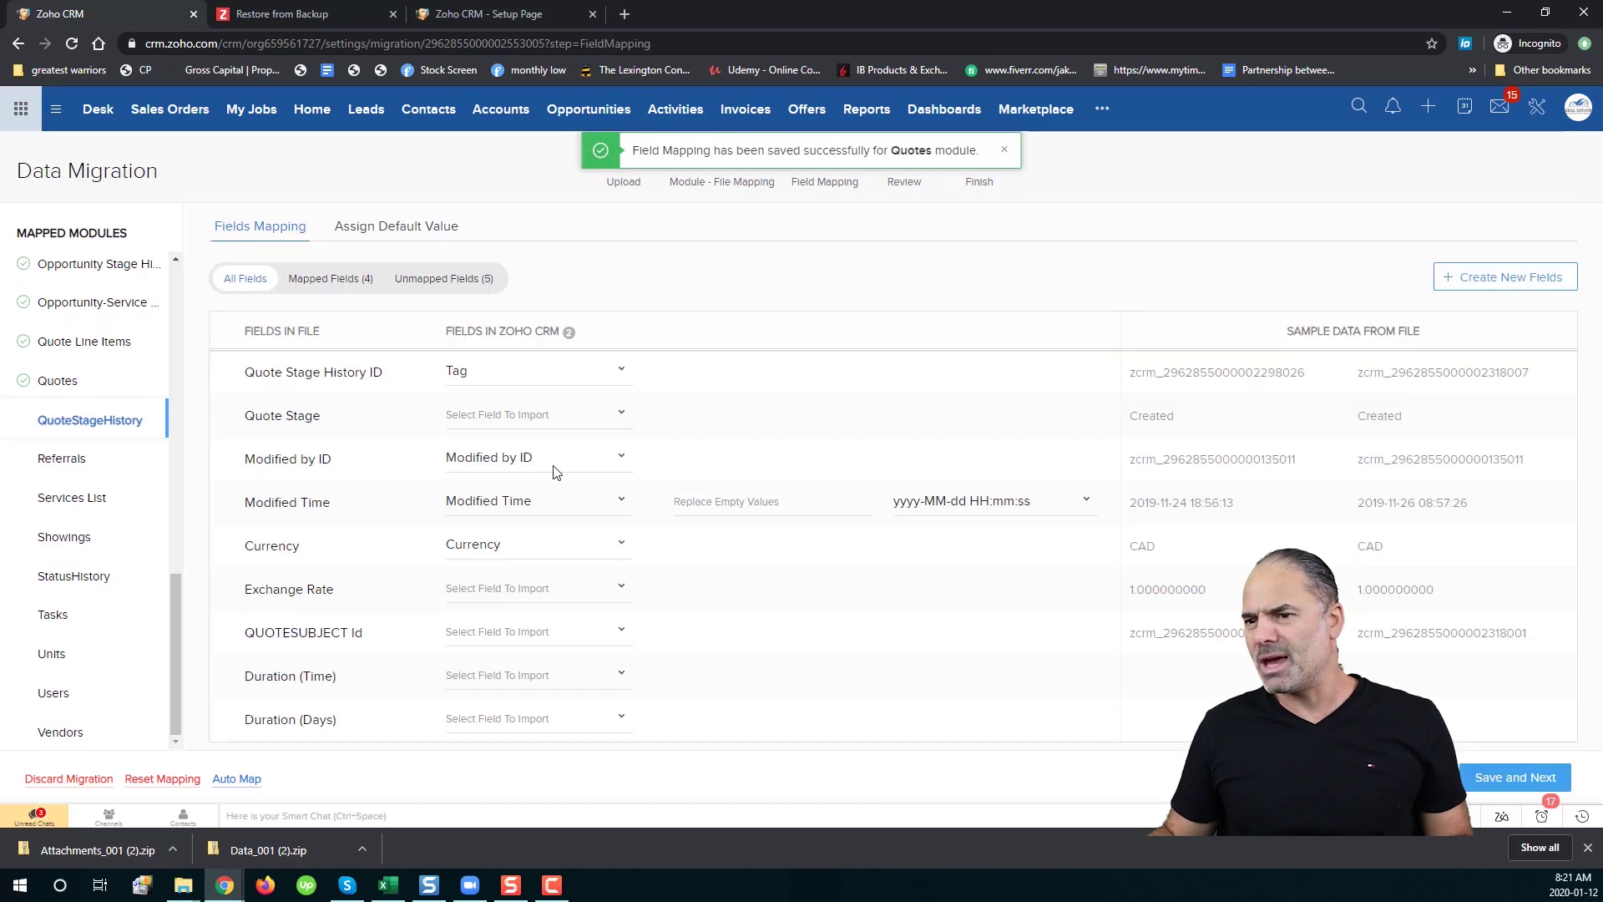
click(1515, 777)
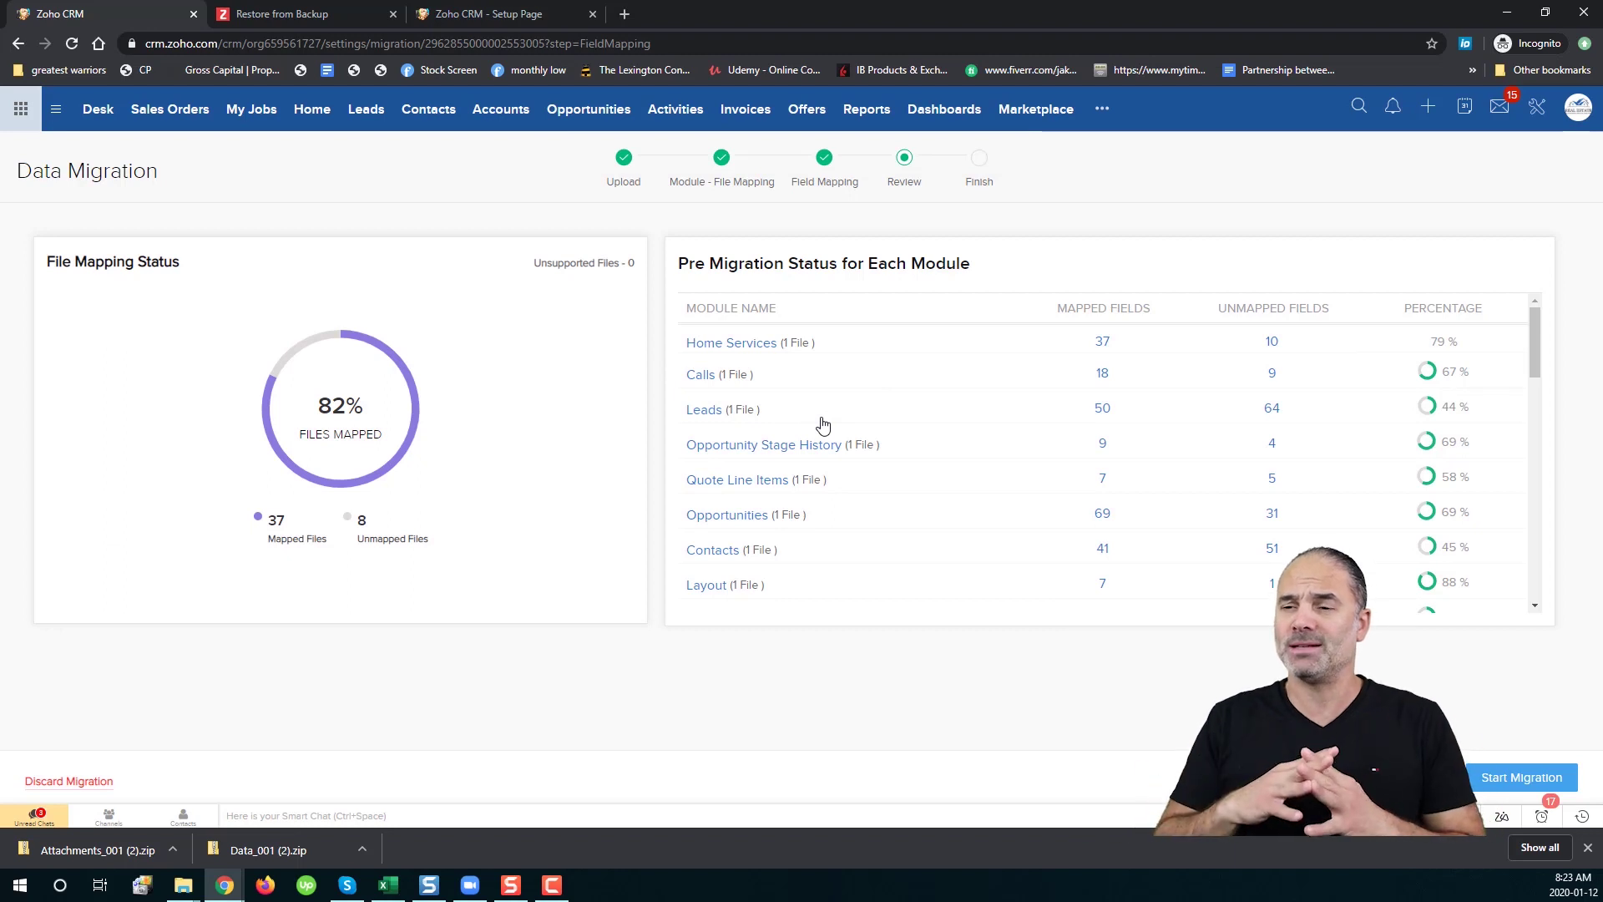
Start the data migration from the Review step.
click(1514, 771)
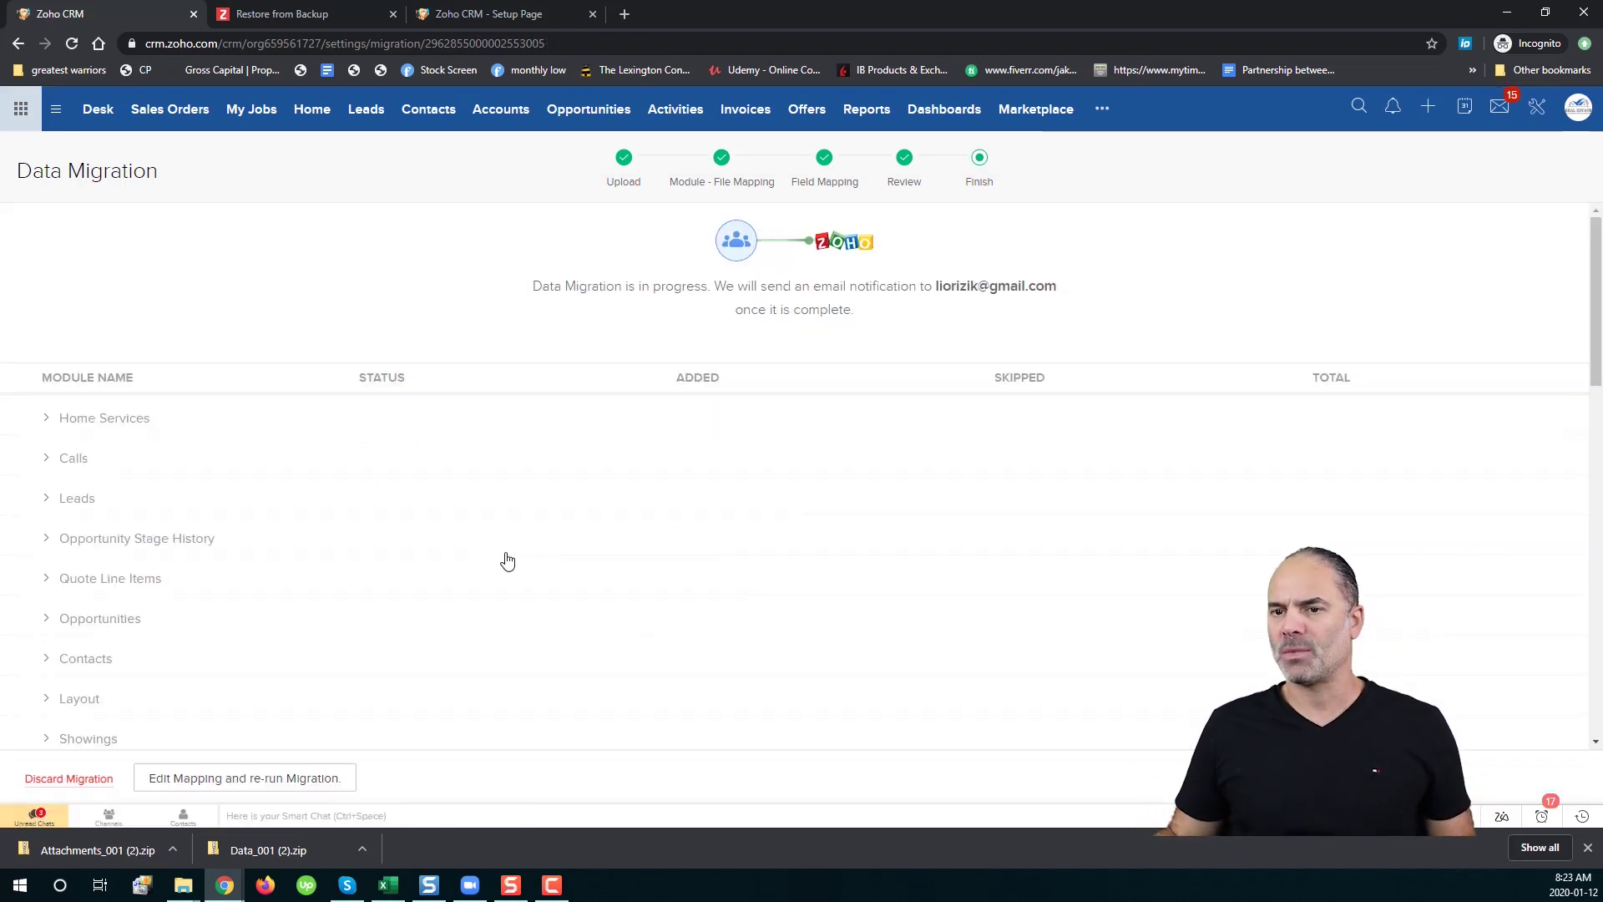
Scroll through the Finish step's module status list while the migration runs.
scroll(519, 429, down, 1)
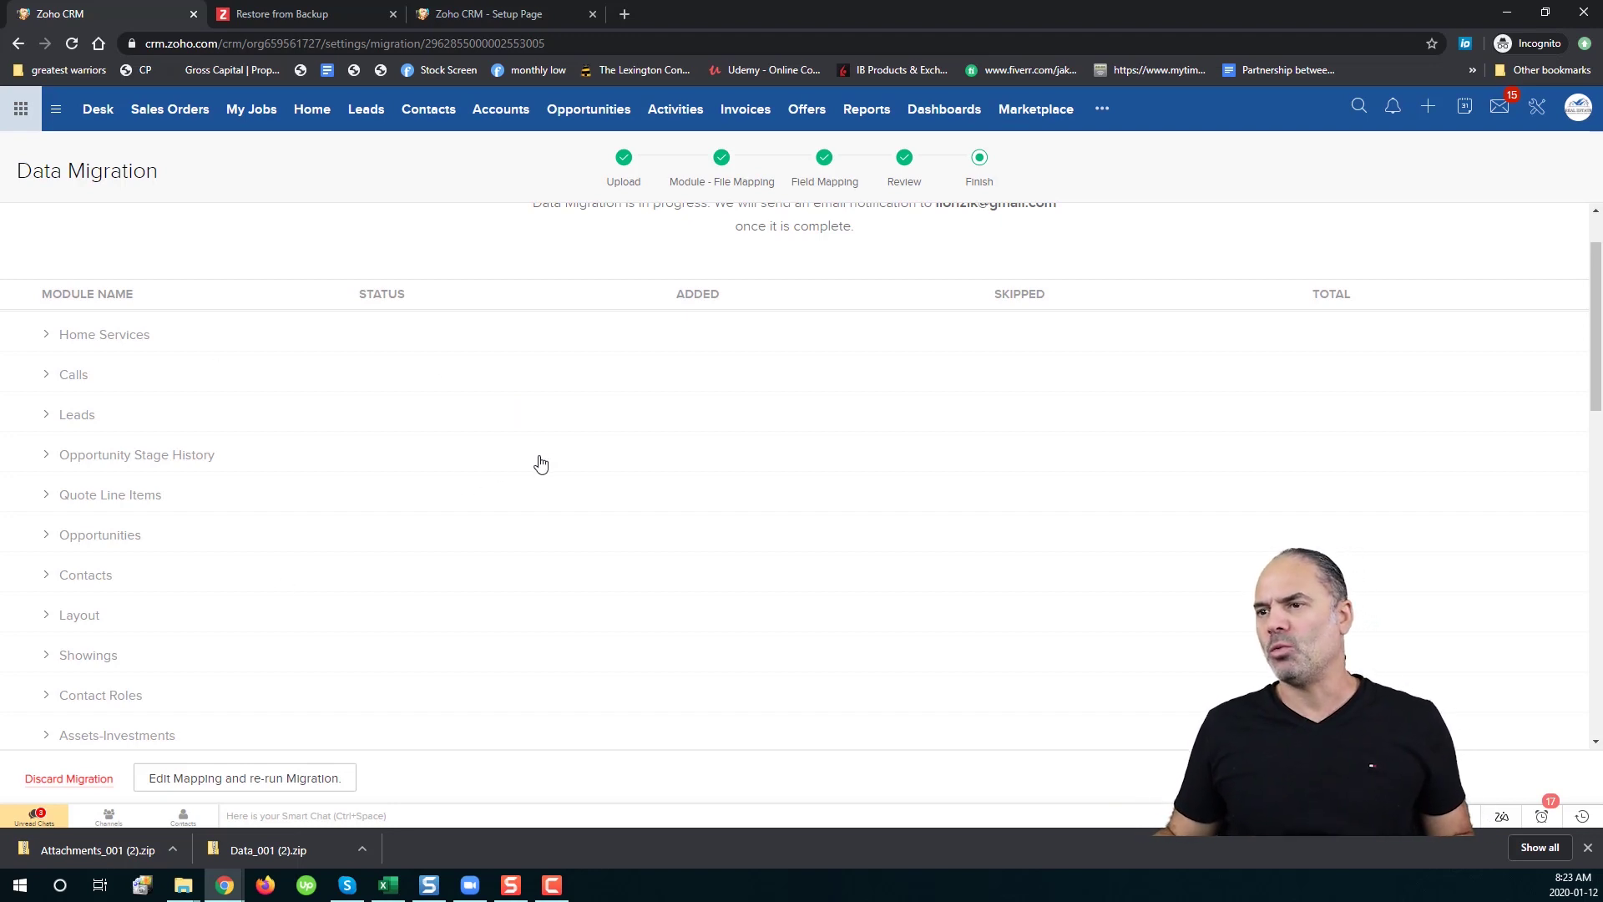
scroll(601, 518, up, 1)
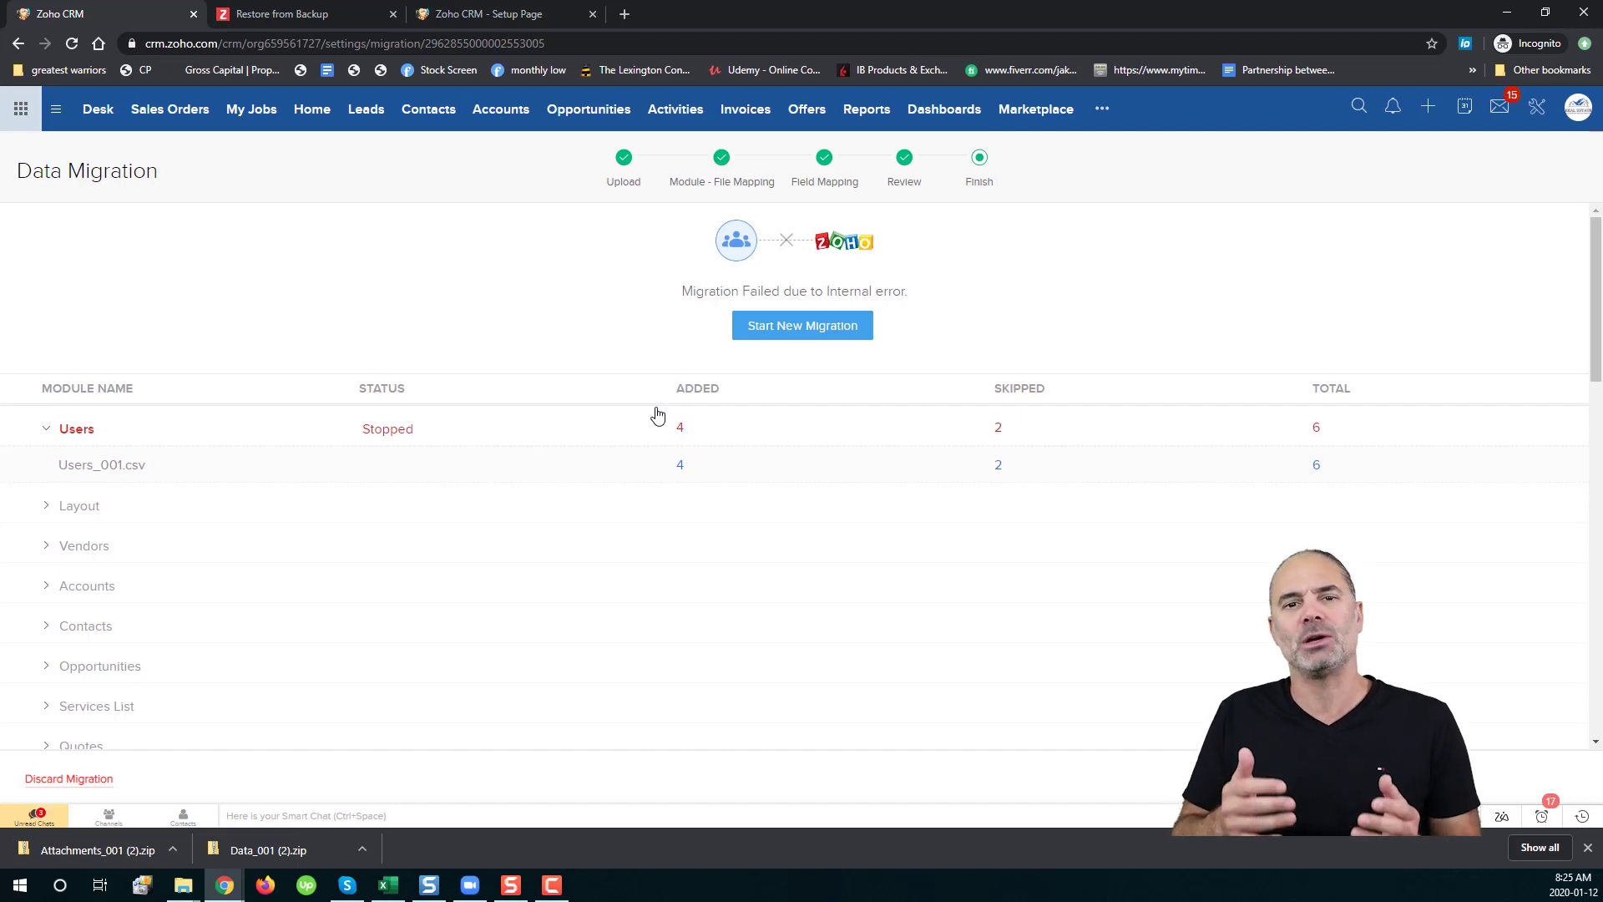
Go to the Import page under Setup's Data Administration and view Import History.
key(alt+Left)
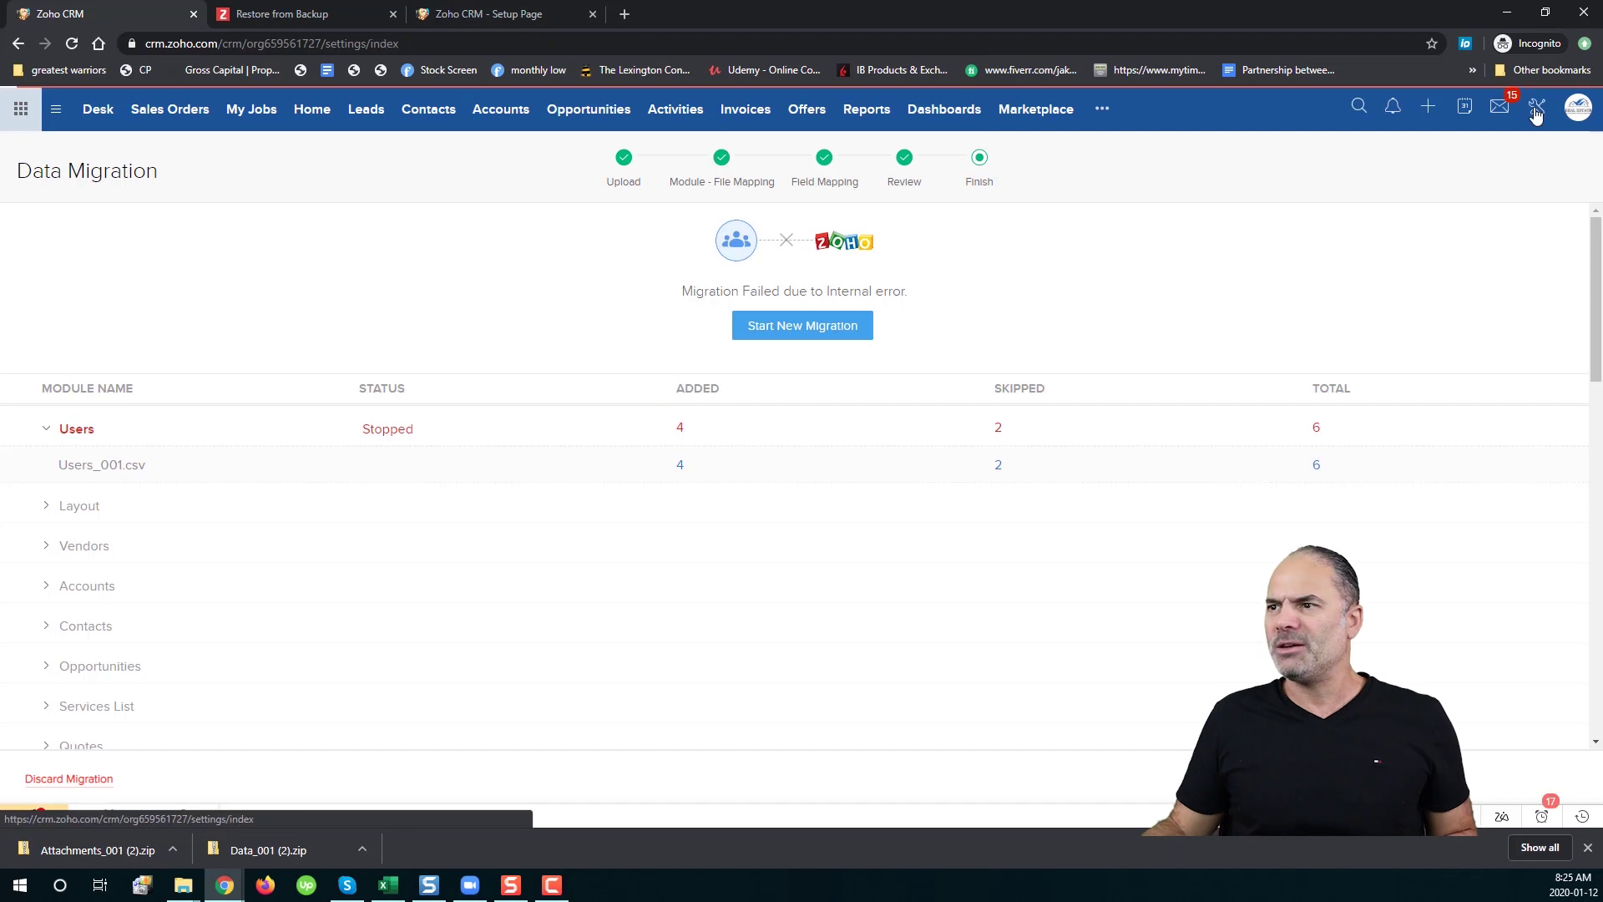
scroll(386, 682, down, 2)
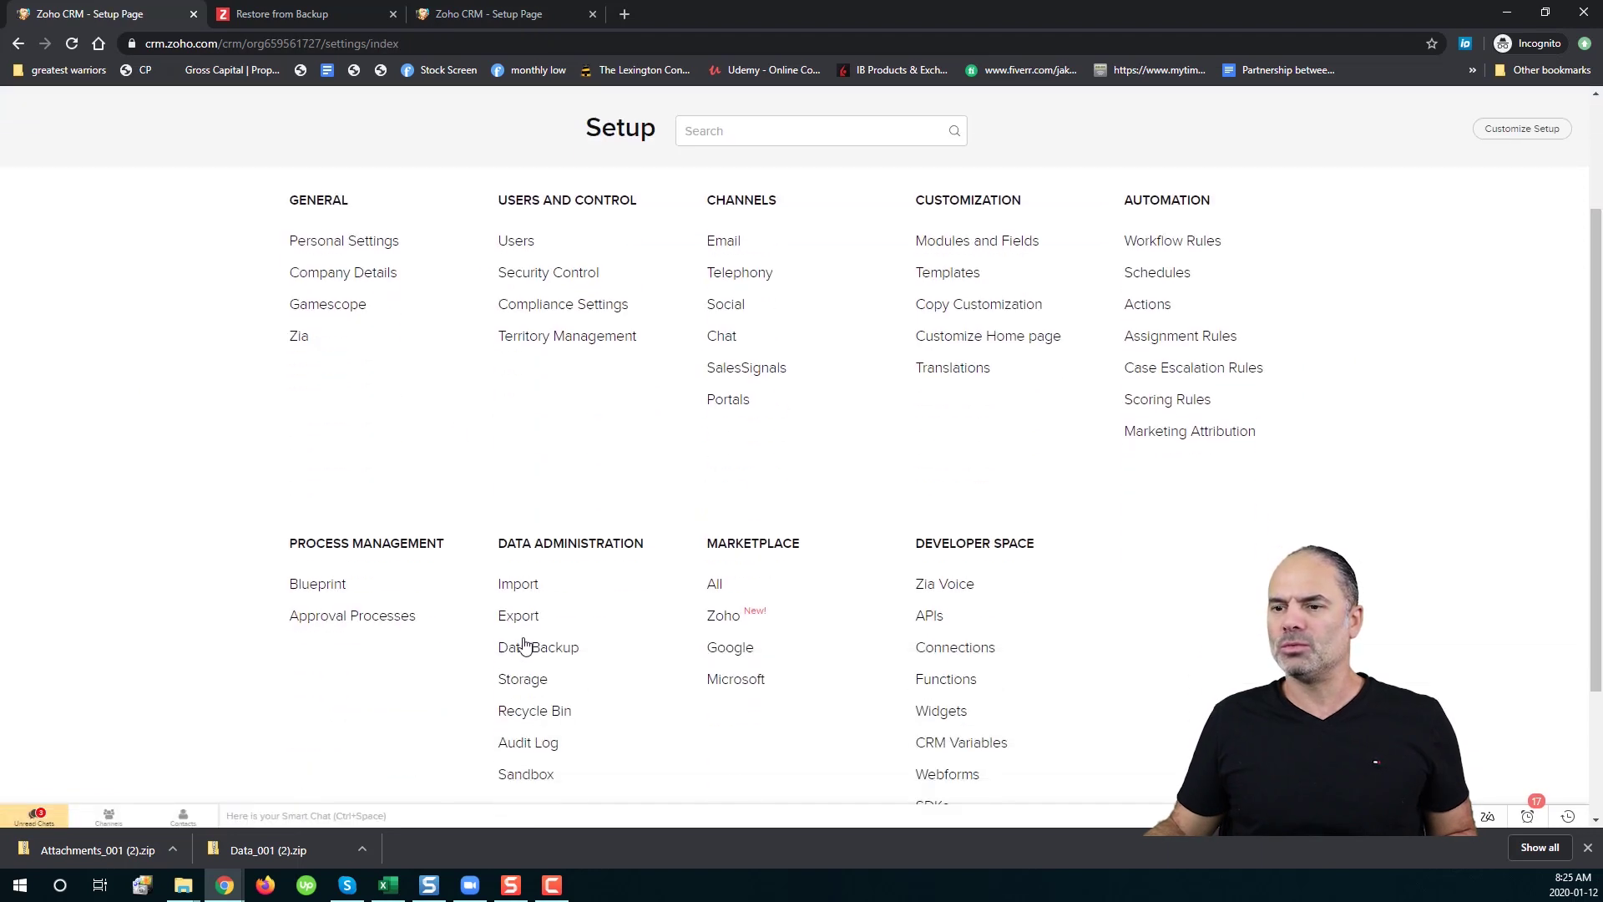
click(517, 586)
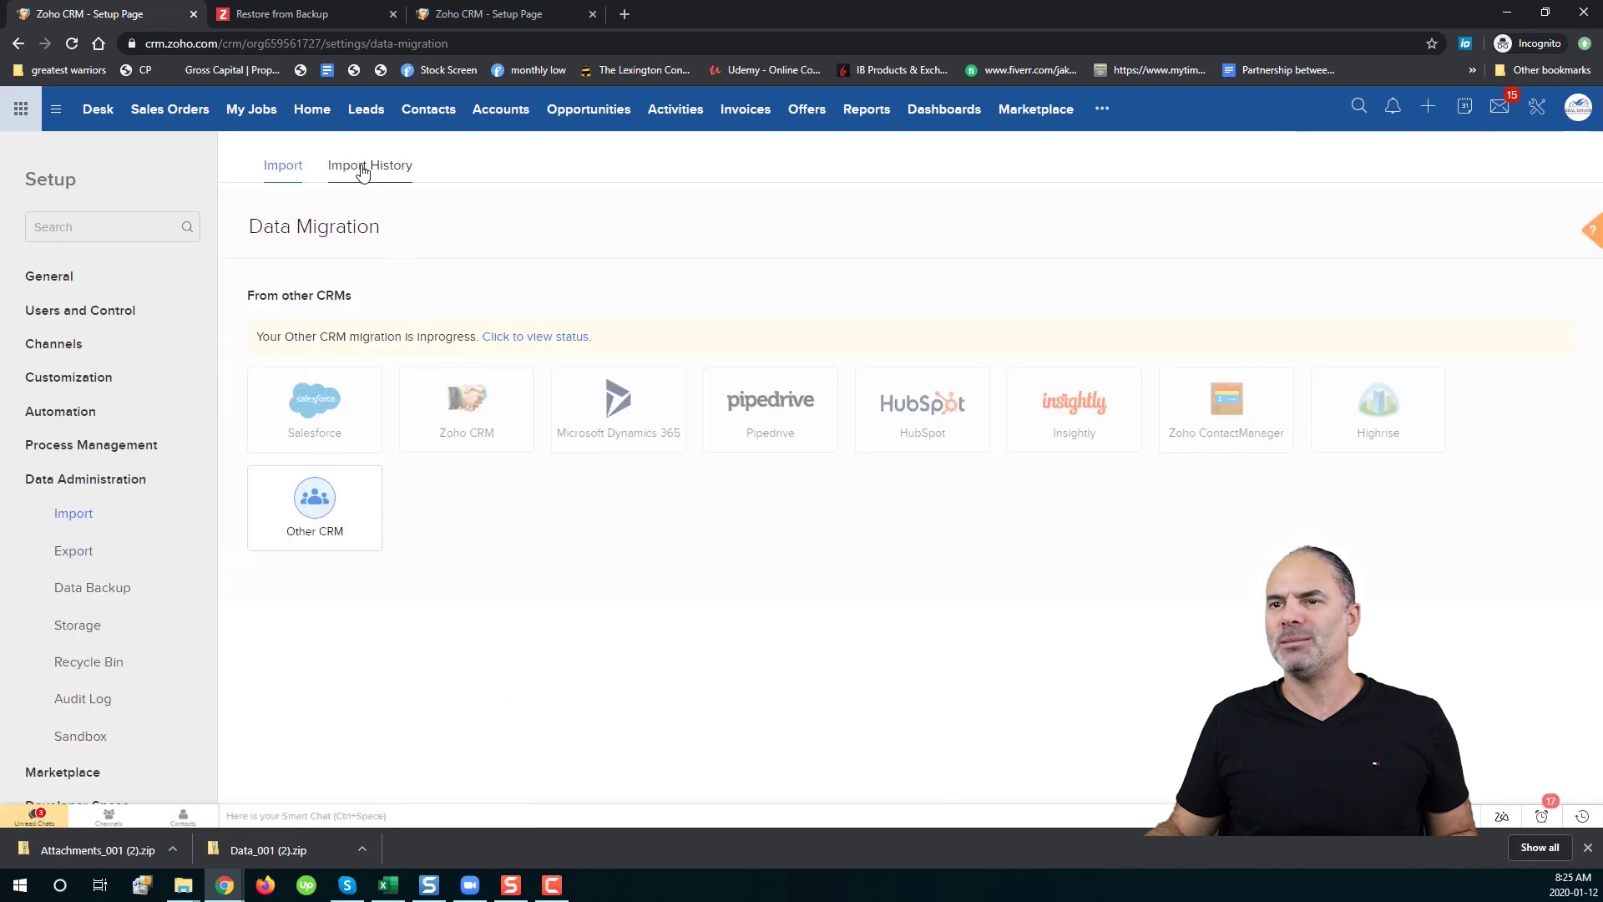
click(375, 171)
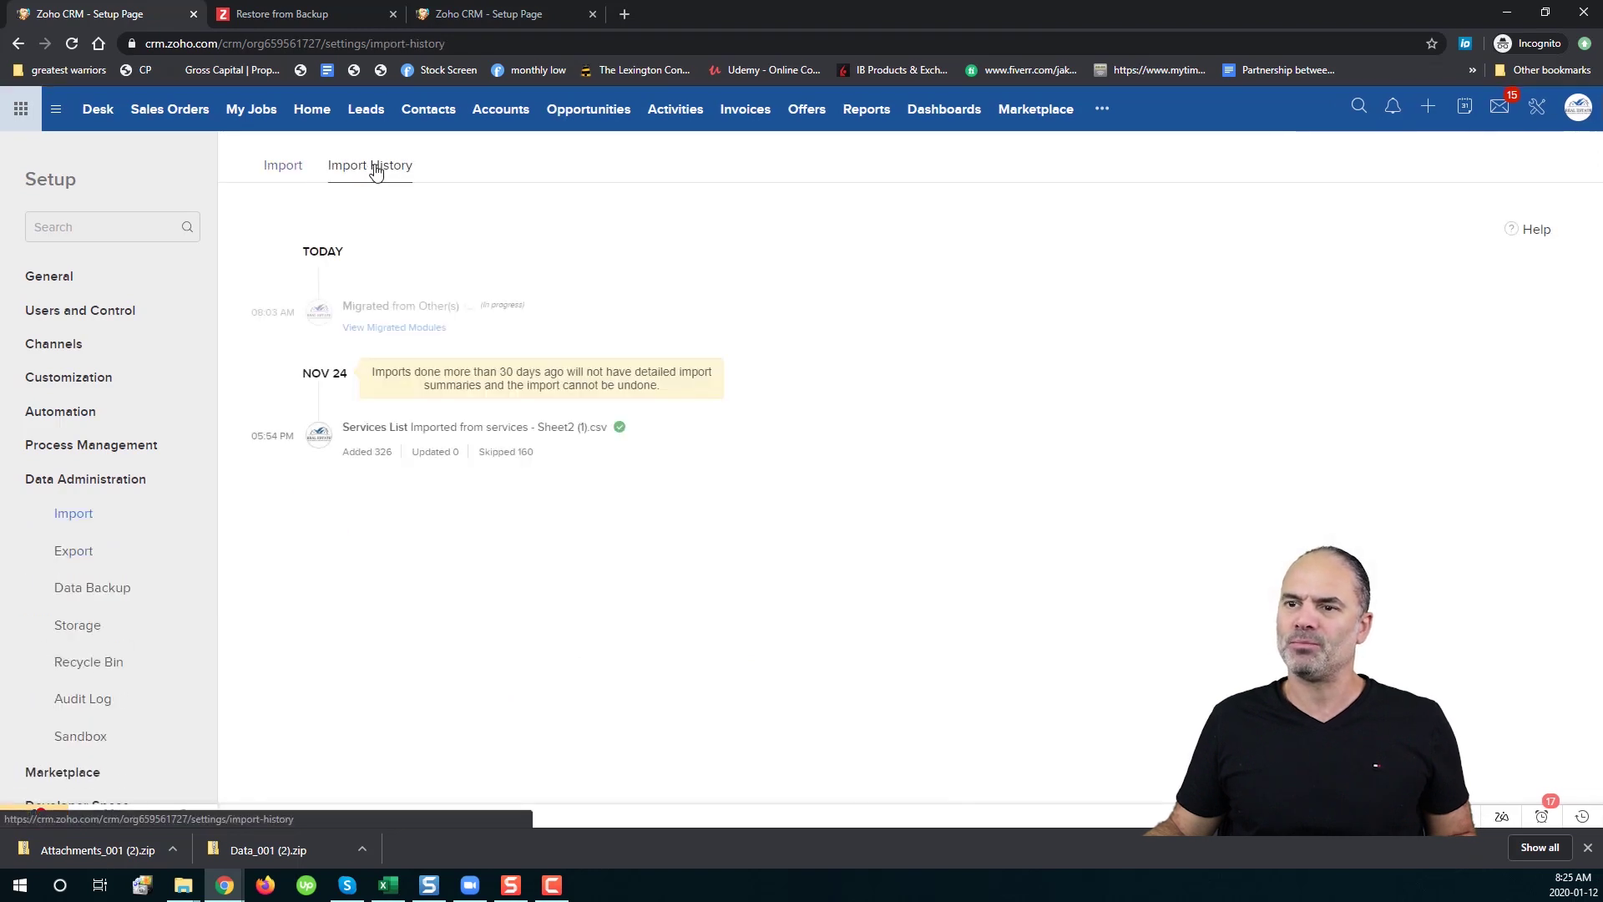